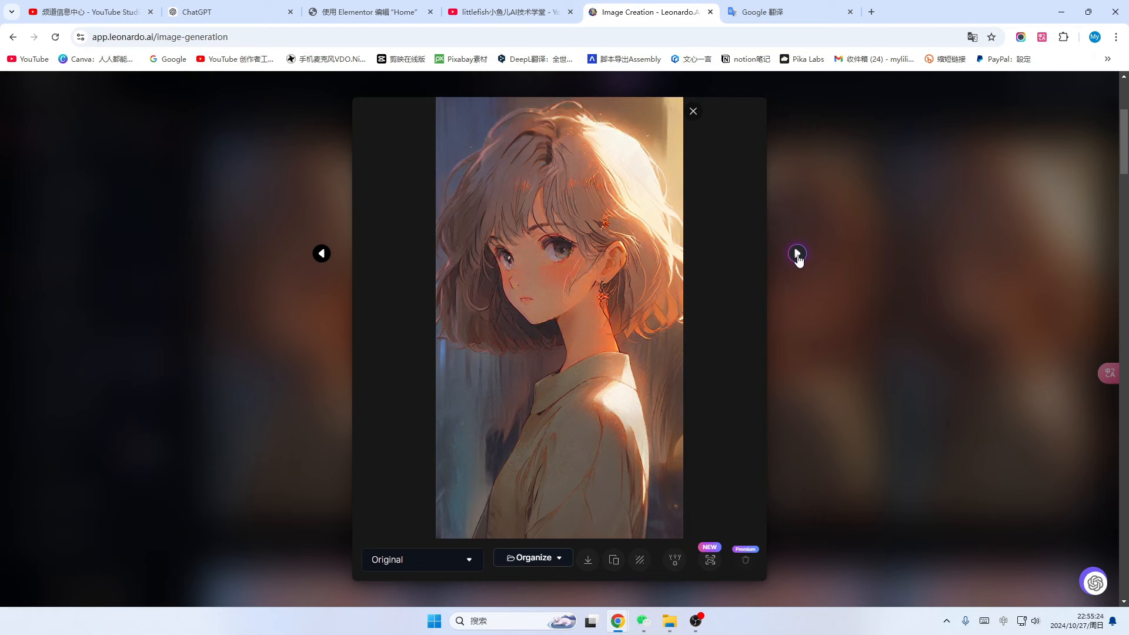
View the next generated anime portrait in the enlarged image preview
{"action": "left_click", "coordinate": [798, 254]}
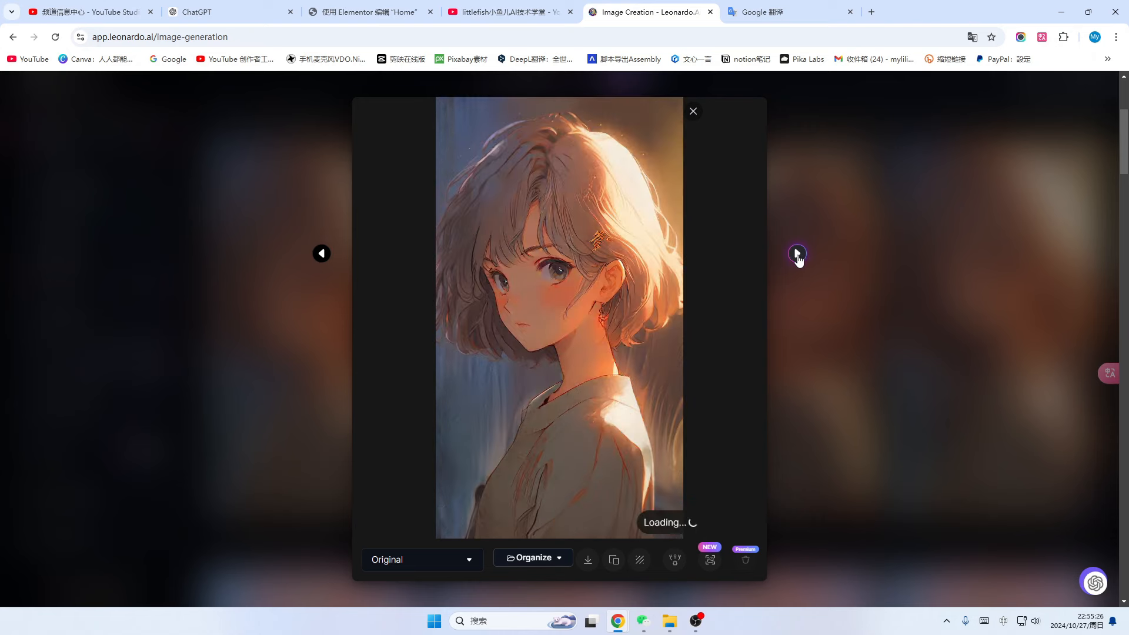
{"action": "left_click", "coordinate": [497, 7]}
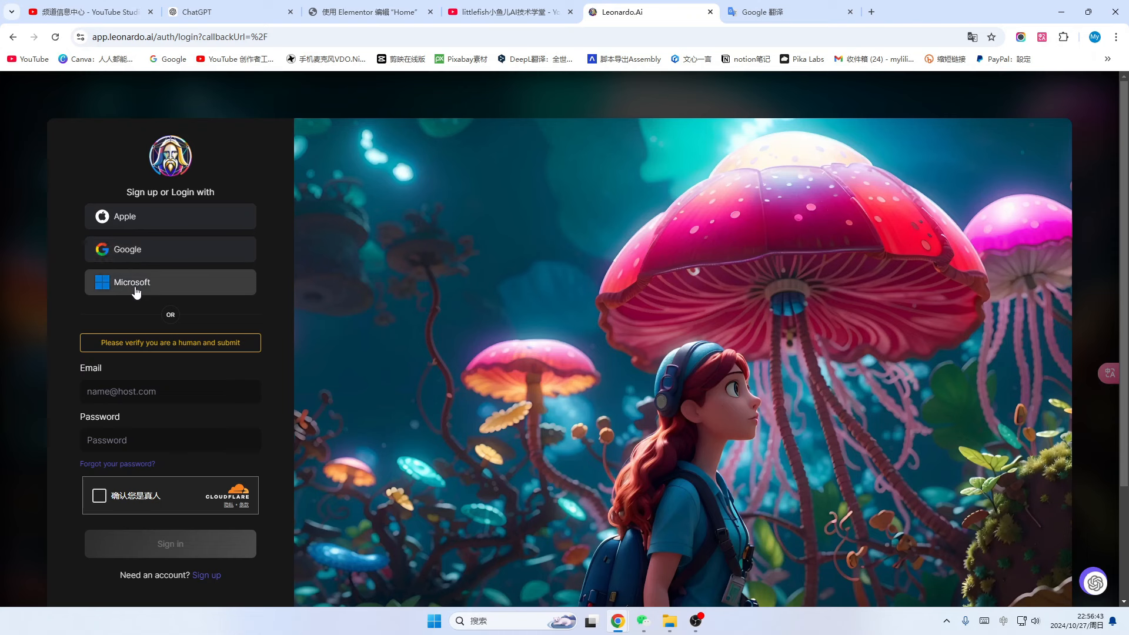
Sign in to Leonardo.Ai with the Google account
{"action": "left_click", "coordinate": [119, 254]}
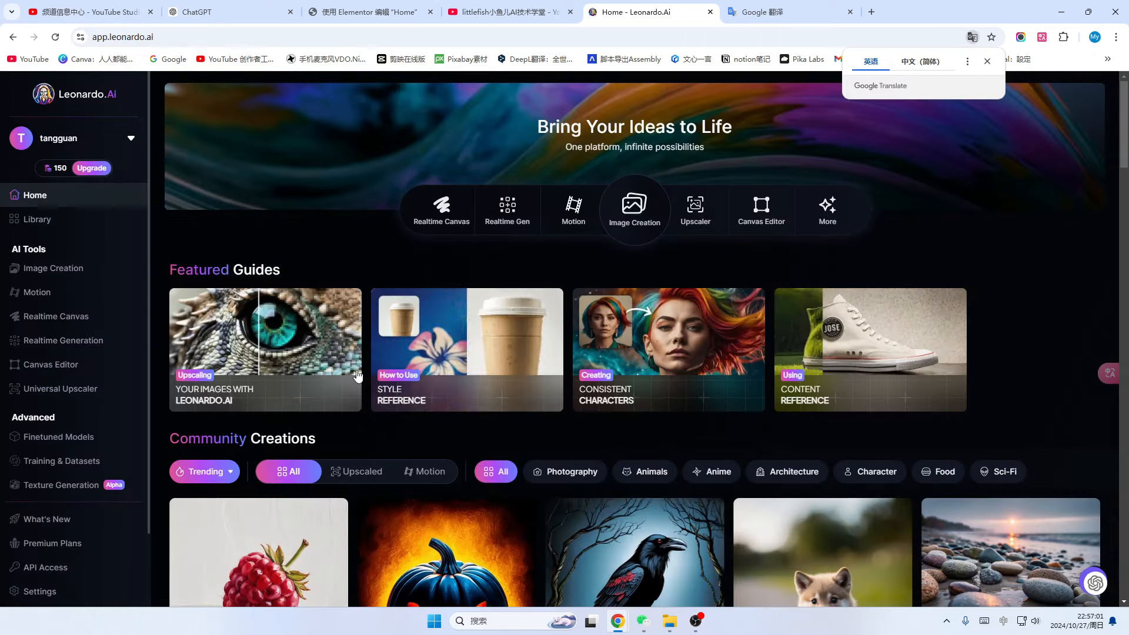
Browse the Community Creations gallery on the home page for example images across different styles
{"action": "scroll", "coordinate": [357, 376], "scroll_direction": "down", "scroll_amount": 4}
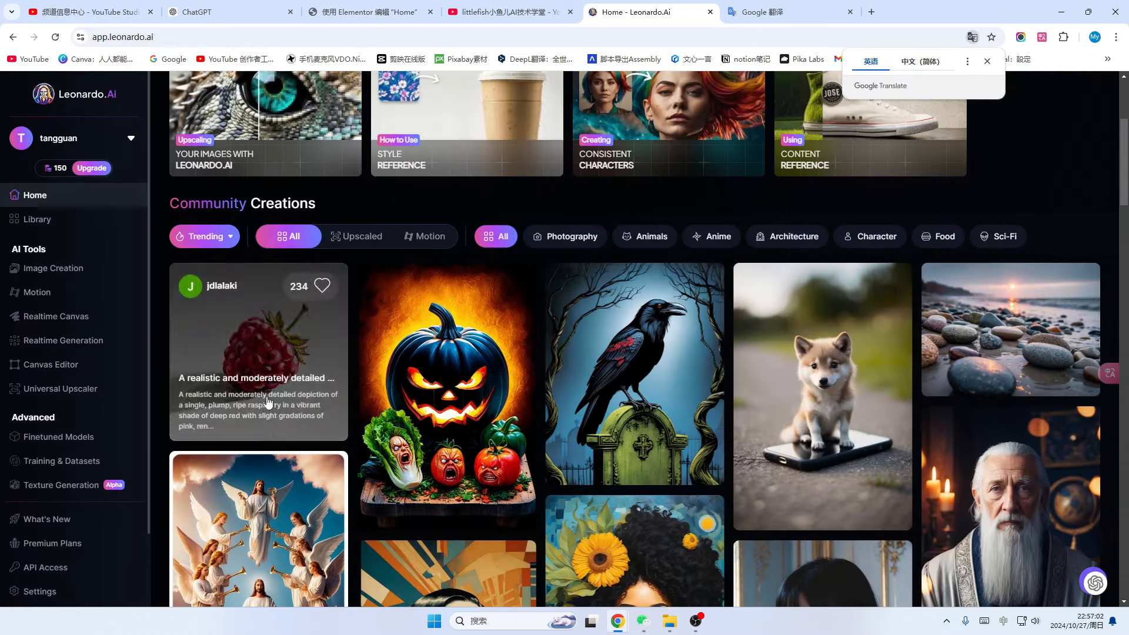
{"action": "scroll", "coordinate": [729, 408], "scroll_direction": "down", "scroll_amount": 6}
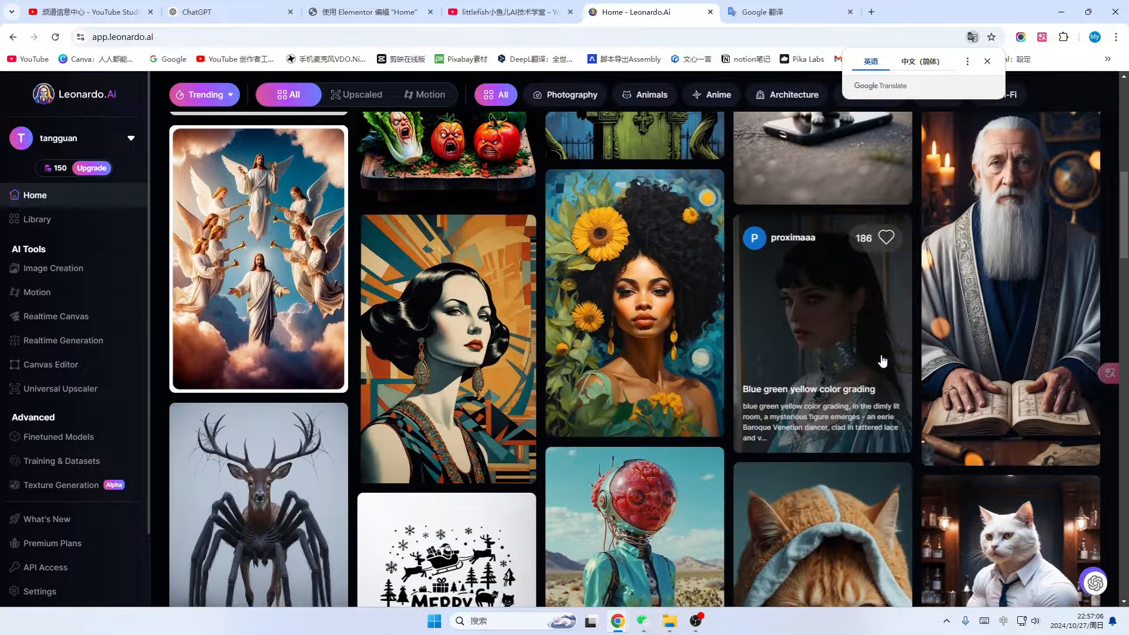
{"action": "scroll", "coordinate": [911, 397], "scroll_direction": "down", "scroll_amount": 3}
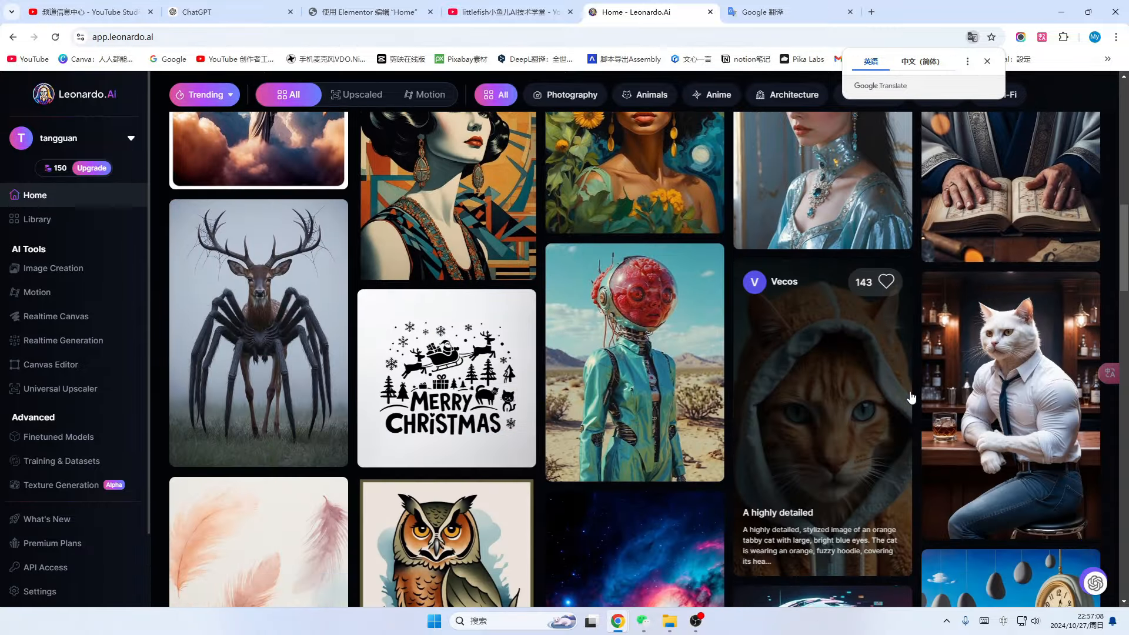
{"action": "scroll", "coordinate": [911, 397], "scroll_direction": "up", "scroll_amount": 7}
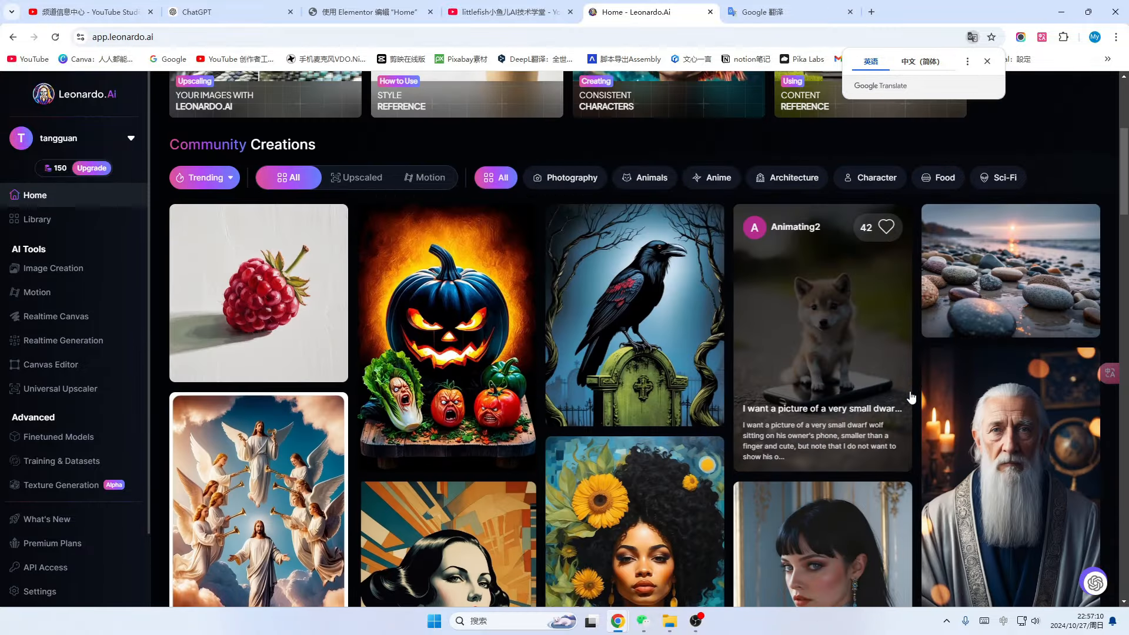
{"action": "scroll", "coordinate": [910, 397], "scroll_direction": "down", "scroll_amount": 3}
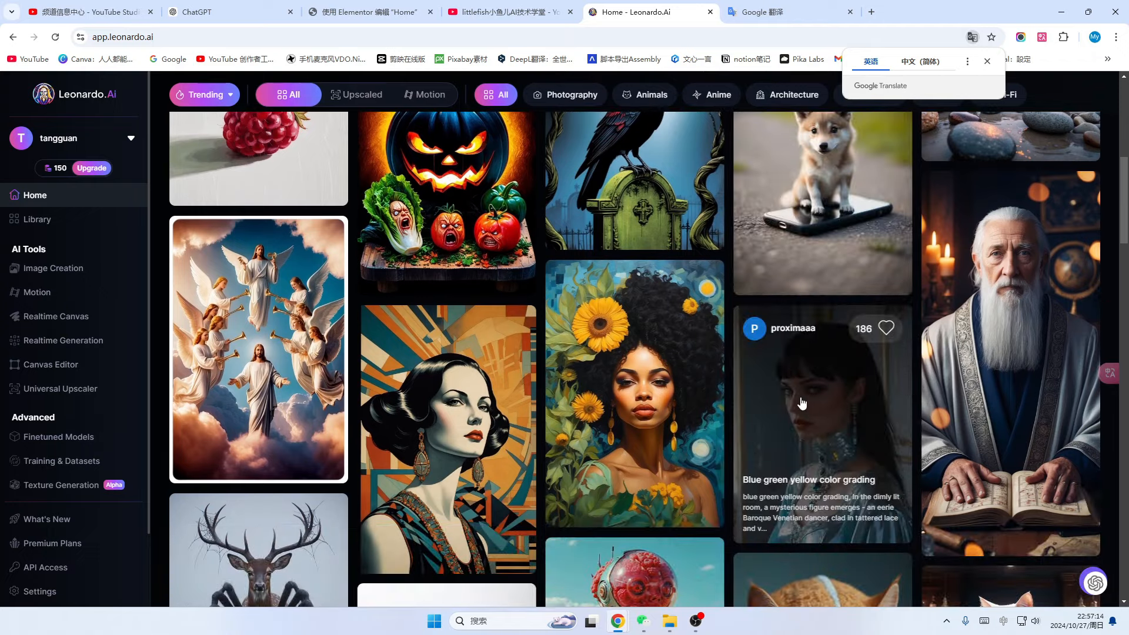
{"action": "scroll", "coordinate": [802, 396], "scroll_direction": "down", "scroll_amount": 5}
{"action": "scroll", "coordinate": [784, 395], "scroll_direction": "down", "scroll_amount": 2}
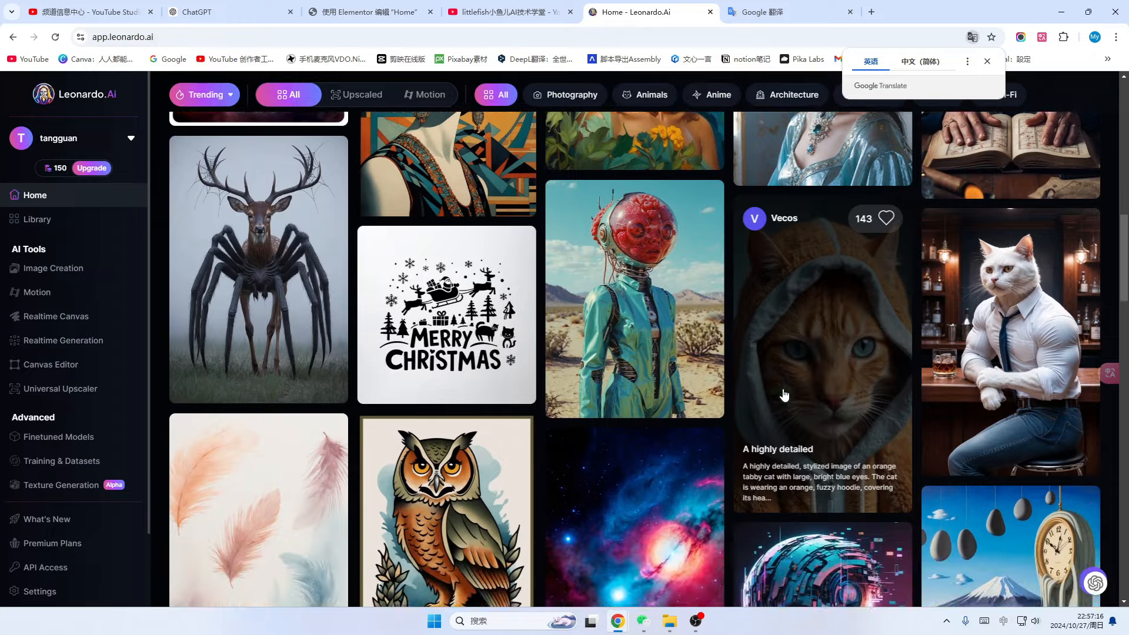
{"action": "scroll", "coordinate": [784, 395], "scroll_direction": "down", "scroll_amount": 2}
{"action": "scroll", "coordinate": [784, 395], "scroll_direction": "up", "scroll_amount": 2}
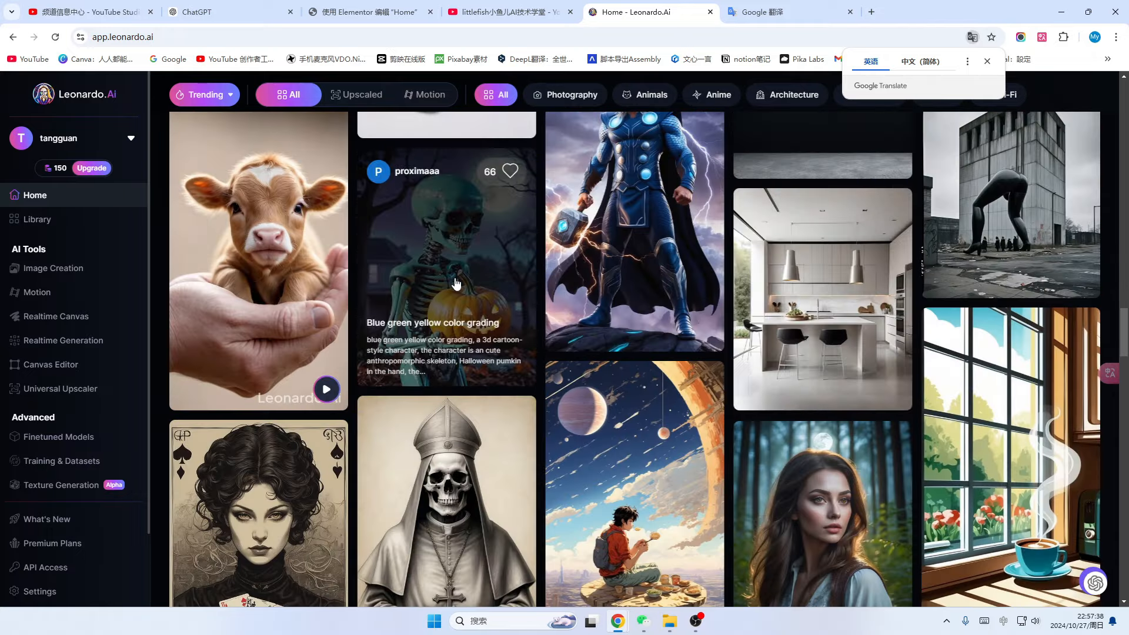
{"action": "scroll", "coordinate": [610, 352], "scroll_direction": "down", "scroll_amount": 9}
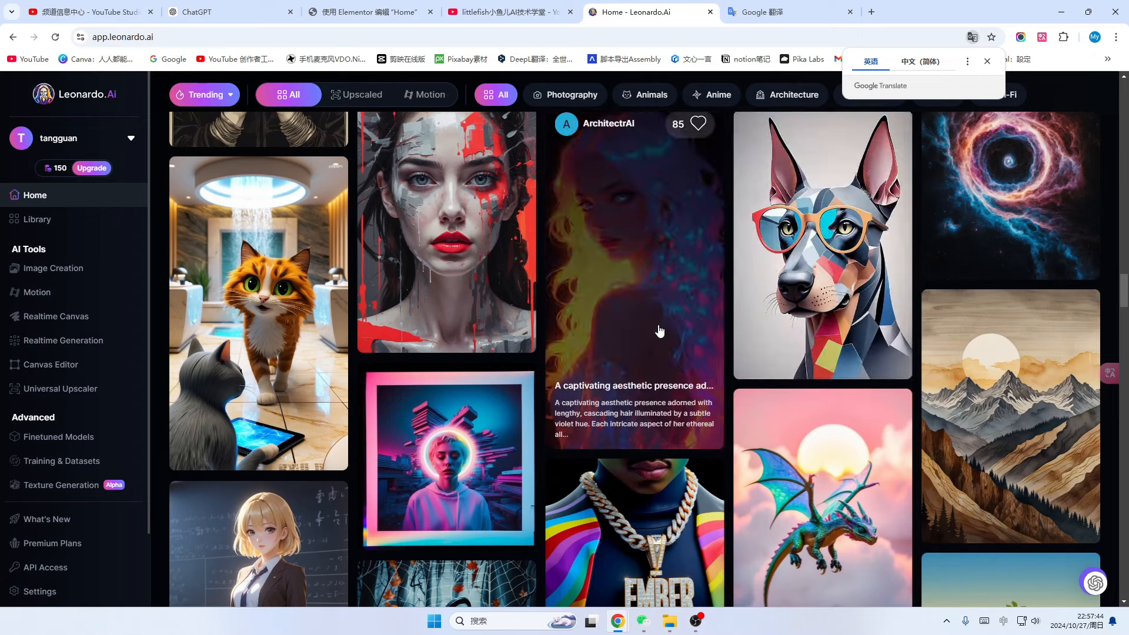
Open the community image of the woman with long glowing hair, select its prompt and translate the page from English into Simplified Chinese
{"action": "left_click", "coordinate": [628, 325]}
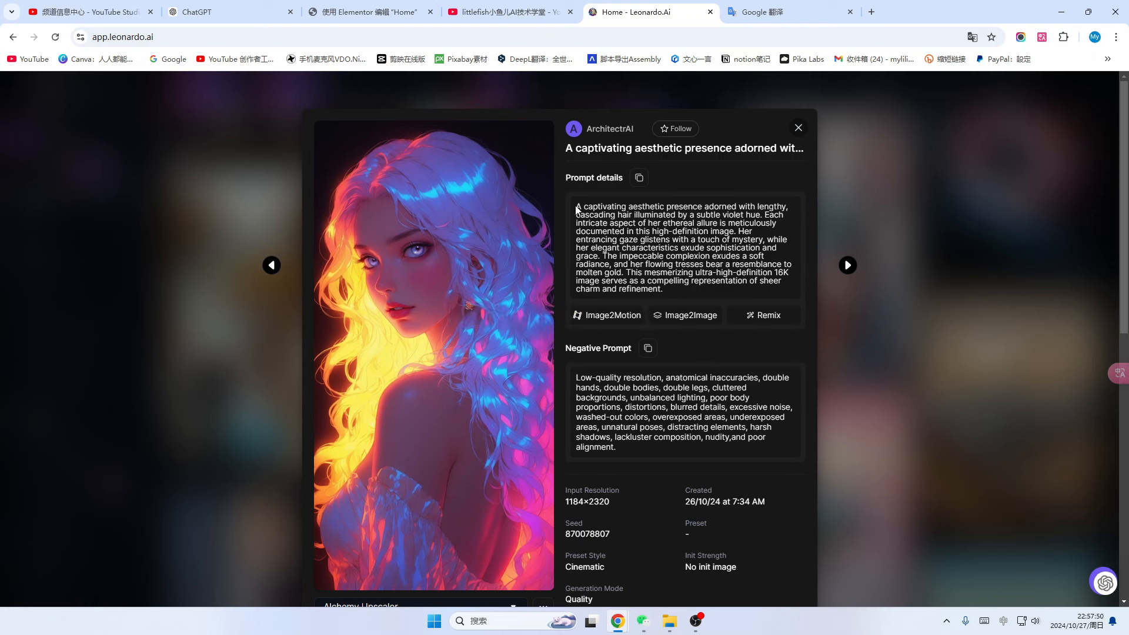
{"action": "left_click_drag", "start_coordinate": [576, 210], "coordinate": [681, 298]}
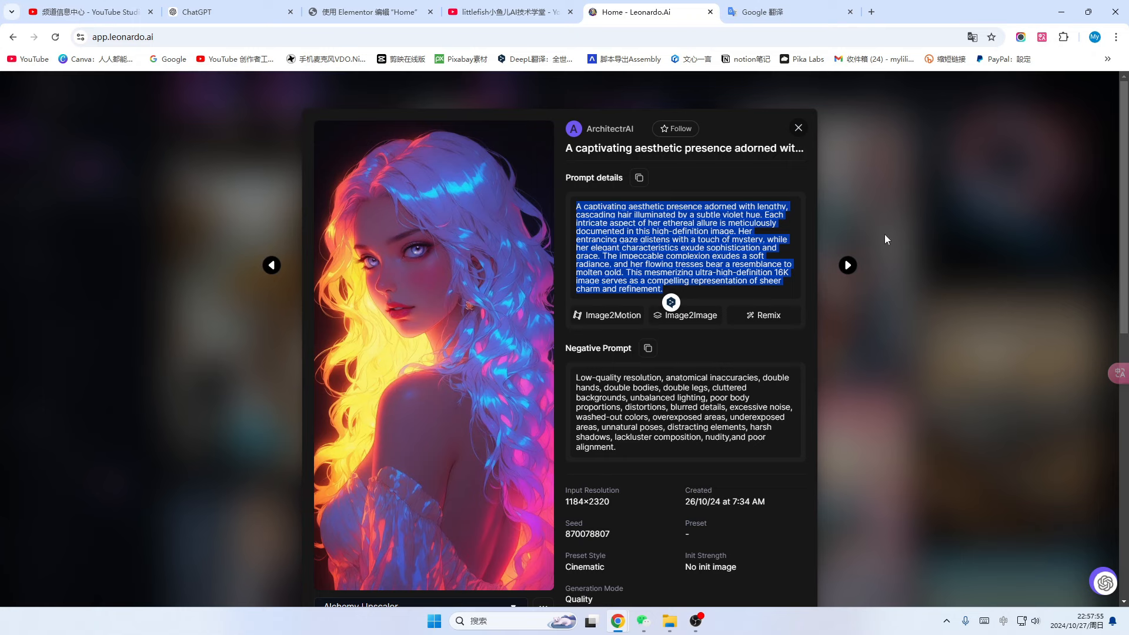
{"action": "left_click", "coordinate": [1041, 50]}
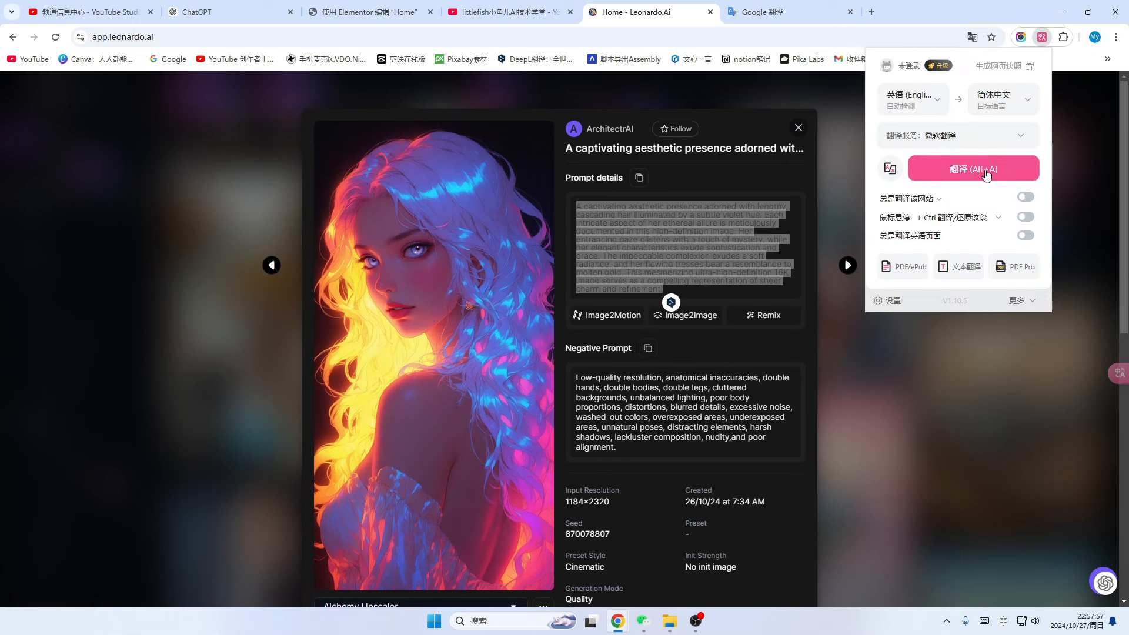
{"action": "left_click", "coordinate": [983, 167]}
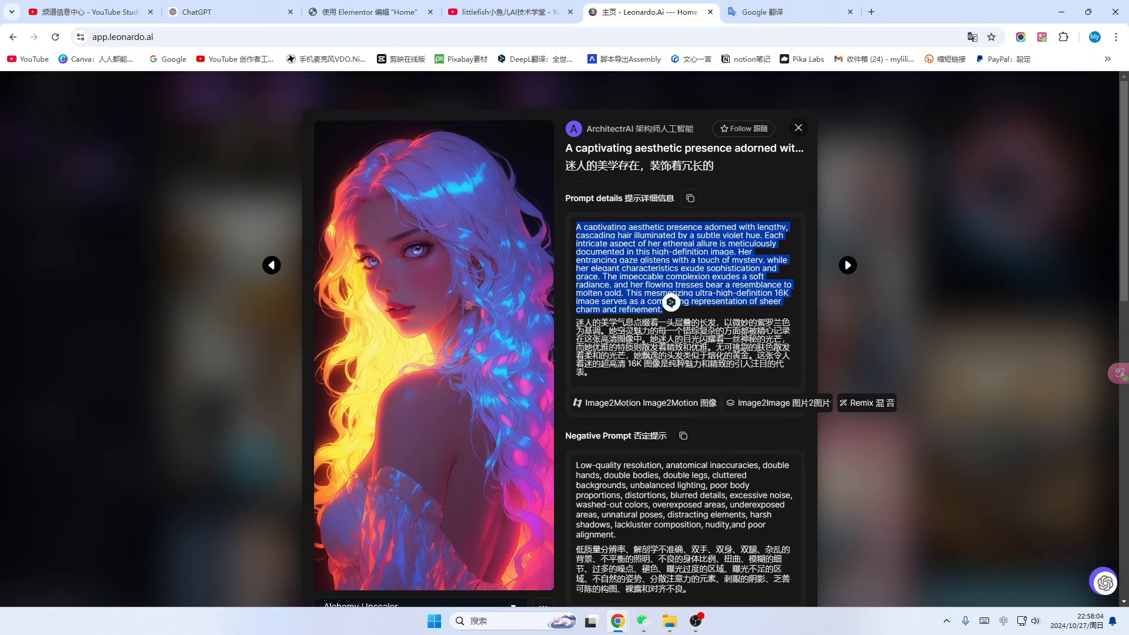
Examine the image's translated prompt, negative prompt, generation settings and finetuned model, and close its details
{"action": "scroll", "coordinate": [588, 294], "scroll_direction": "down", "scroll_amount": 3}
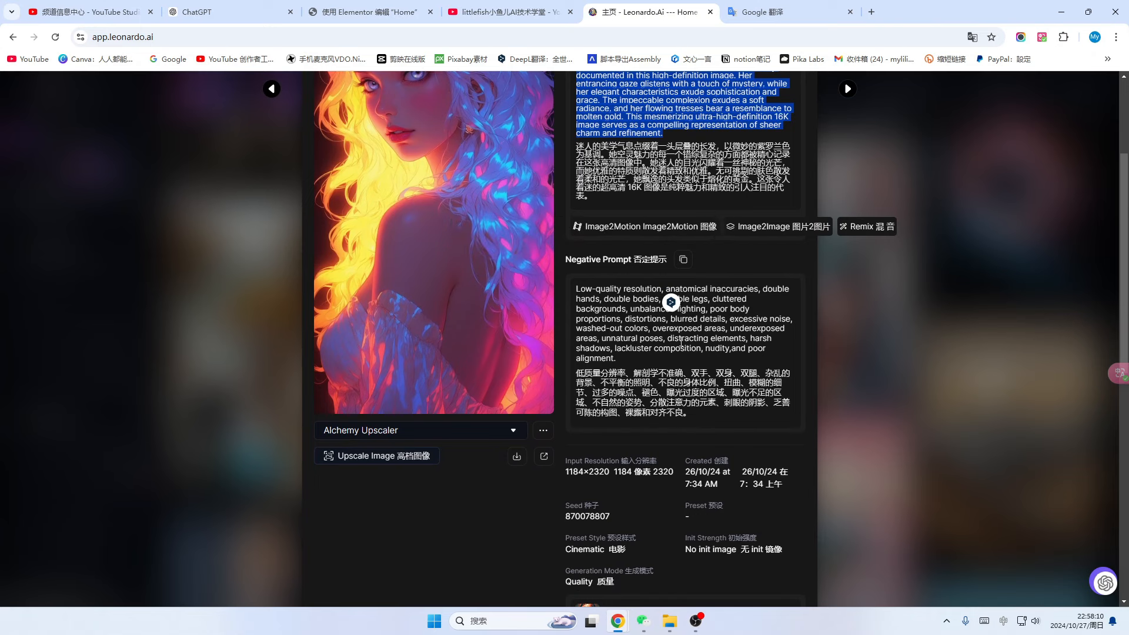
{"action": "scroll", "coordinate": [682, 343], "scroll_direction": "down", "scroll_amount": 2}
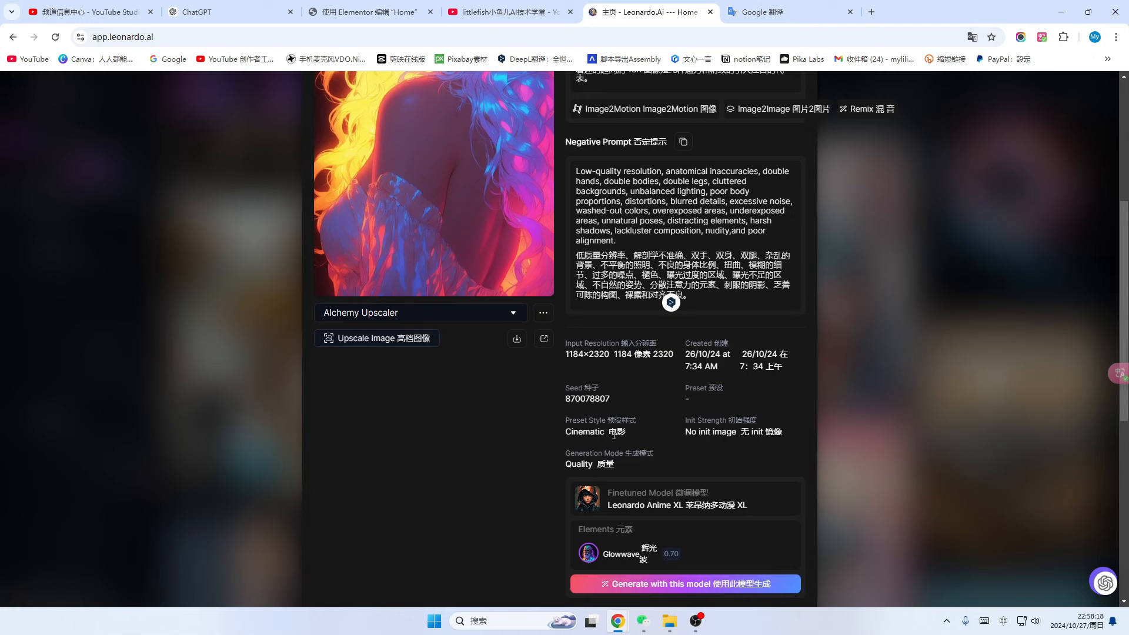
{"action": "scroll", "coordinate": [614, 435], "scroll_direction": "down", "scroll_amount": 1}
{"action": "scroll", "coordinate": [633, 412], "scroll_direction": "down", "scroll_amount": 1}
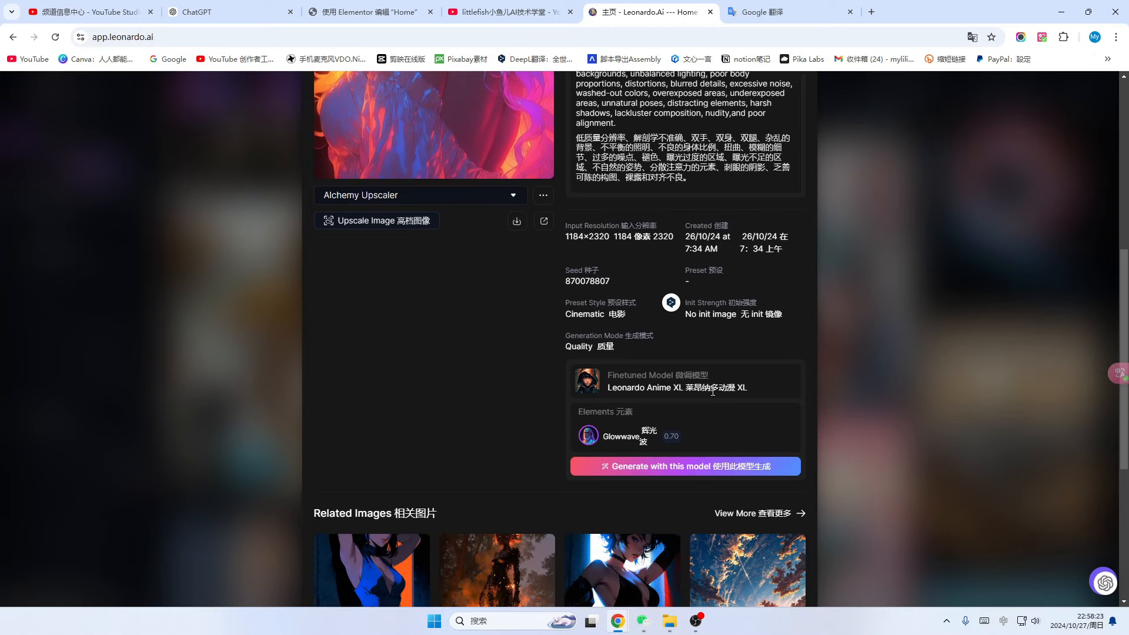
{"action": "scroll", "coordinate": [713, 391], "scroll_direction": "up", "scroll_amount": 7}
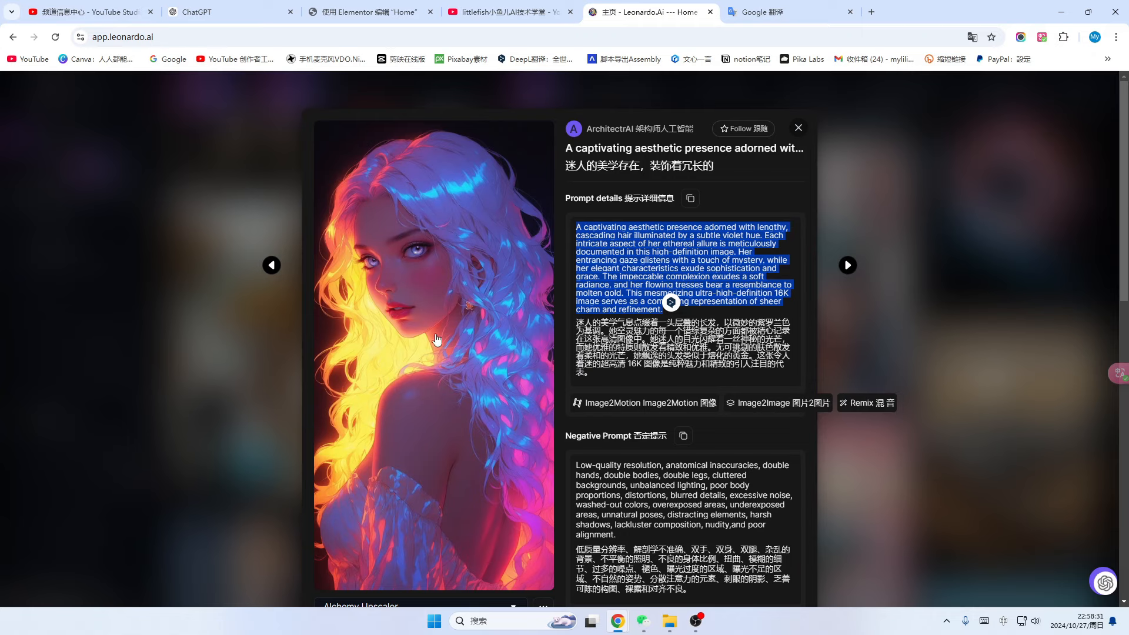
{"action": "scroll", "coordinate": [441, 335], "scroll_direction": "down", "scroll_amount": 2}
{"action": "scroll", "coordinate": [434, 347], "scroll_direction": "up", "scroll_amount": 2}
{"action": "left_click", "coordinate": [799, 128]}
Filter the Community Creations to Motion and look through the animated works
{"action": "scroll", "coordinate": [630, 348], "scroll_direction": "up", "scroll_amount": 5}
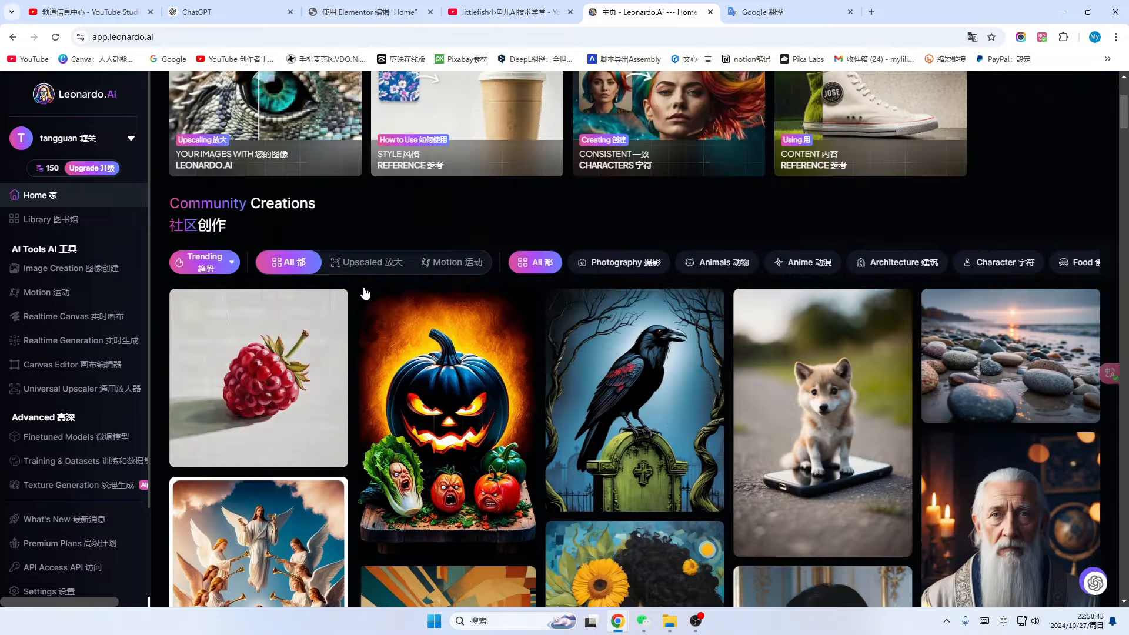
{"action": "left_click", "coordinate": [448, 263]}
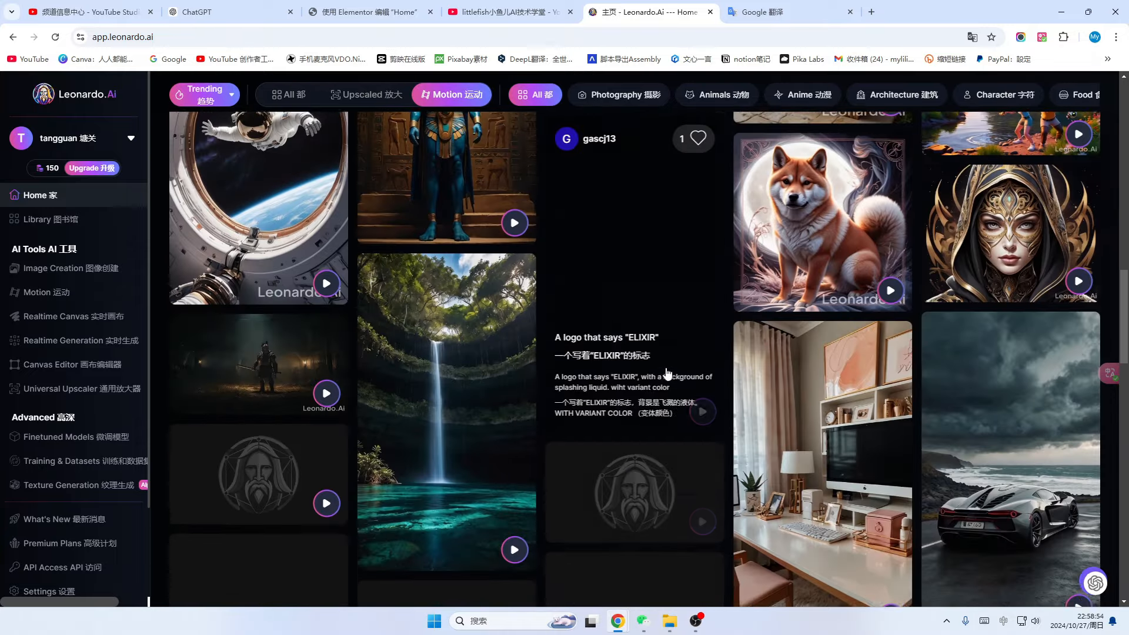
{"action": "scroll", "coordinate": [668, 374], "scroll_direction": "down", "scroll_amount": 3}
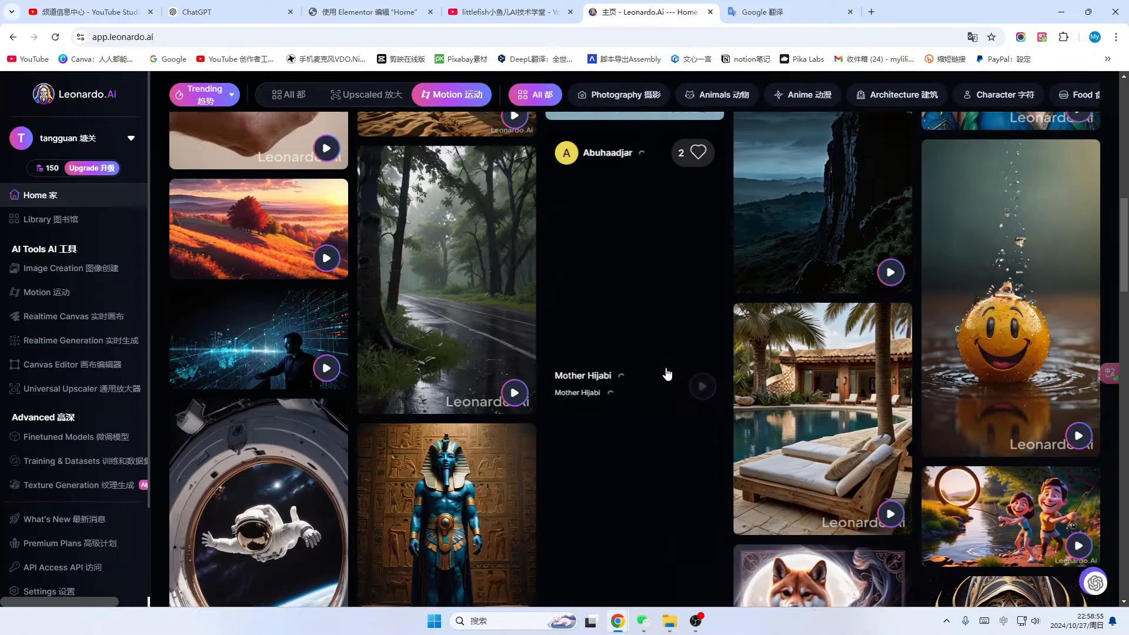
{"action": "scroll", "coordinate": [574, 340], "scroll_direction": "up", "scroll_amount": 10}
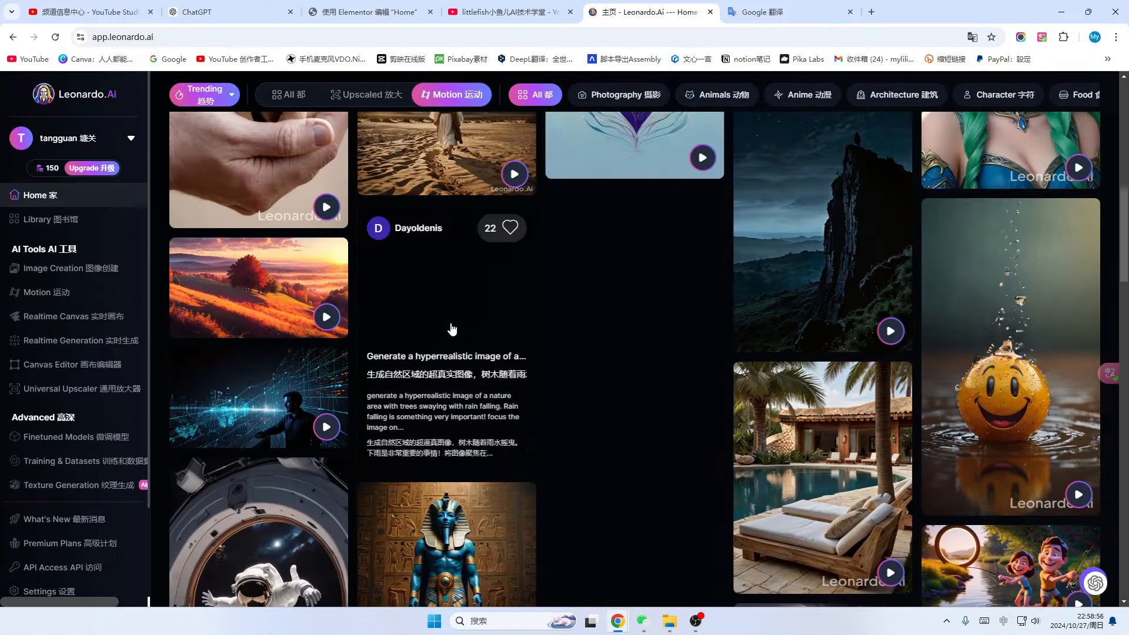
{"action": "scroll", "coordinate": [593, 324], "scroll_direction": "down", "scroll_amount": 4}
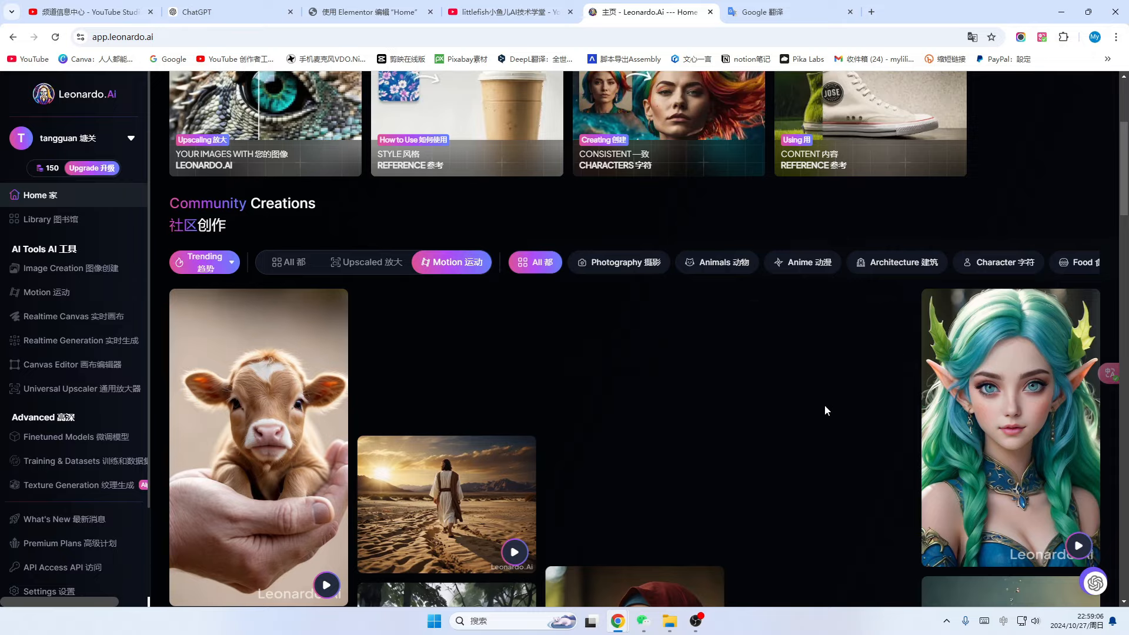
{"action": "scroll", "coordinate": [825, 405], "scroll_direction": "down", "scroll_amount": 3}
{"action": "scroll", "coordinate": [826, 408], "scroll_direction": "up", "scroll_amount": 3}
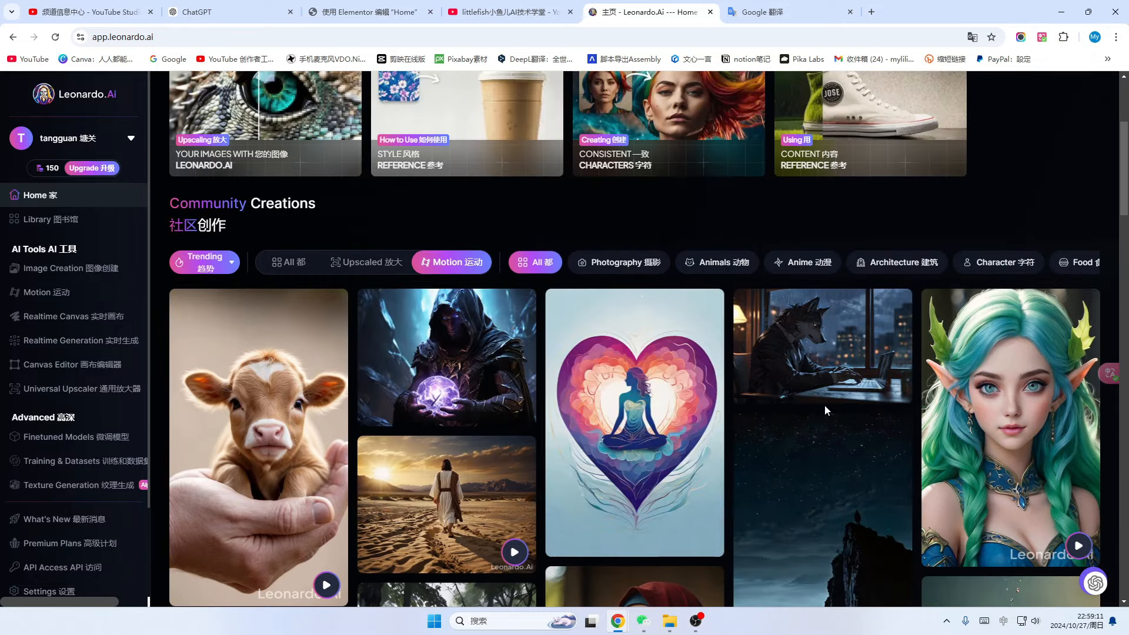
{"action": "scroll", "coordinate": [824, 405], "scroll_direction": "down", "scroll_amount": 3}
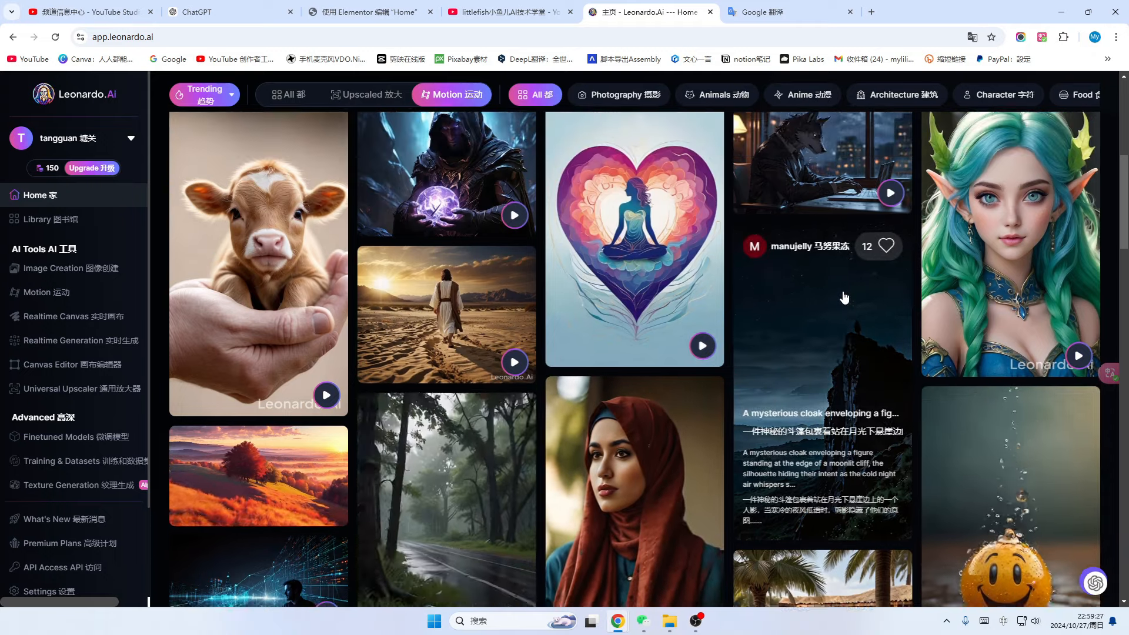
{"action": "scroll", "coordinate": [1023, 333], "scroll_direction": "up", "scroll_amount": 2}
{"action": "scroll", "coordinate": [1023, 333], "scroll_direction": "down", "scroll_amount": 14}
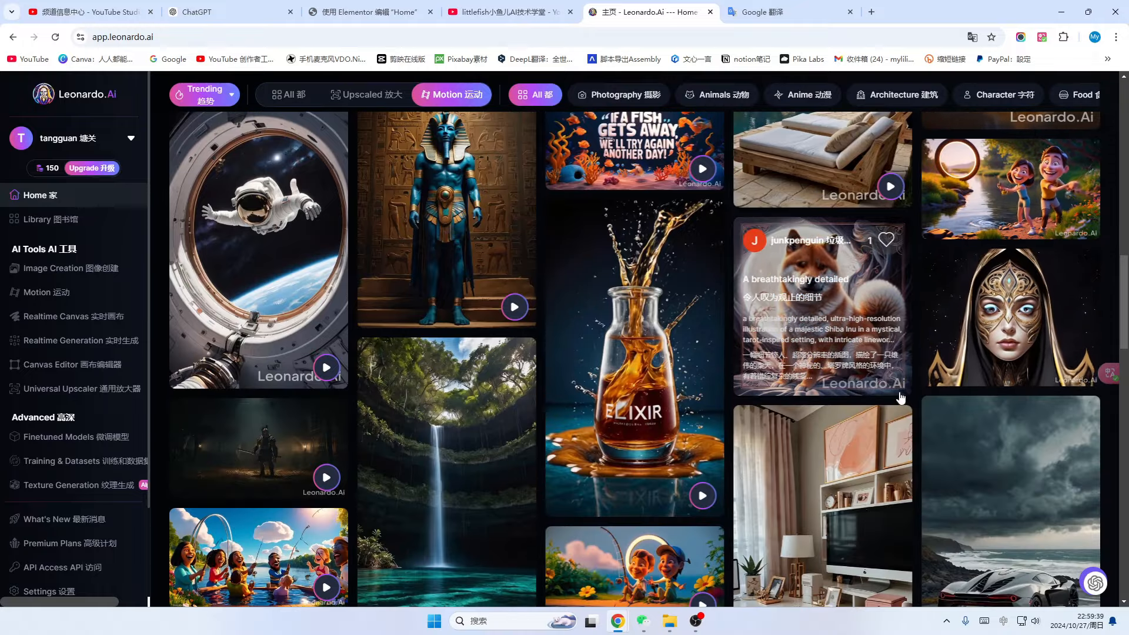
{"action": "scroll", "coordinate": [695, 410], "scroll_direction": "up", "scroll_amount": 8}
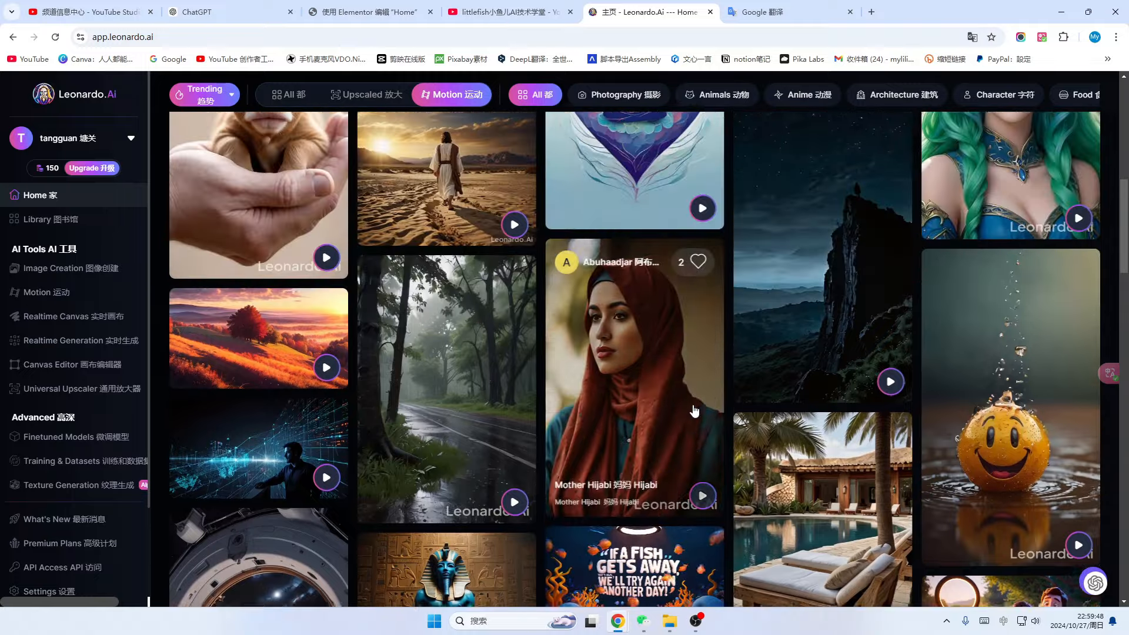
{"action": "scroll", "coordinate": [694, 411], "scroll_direction": "up", "scroll_amount": 3}
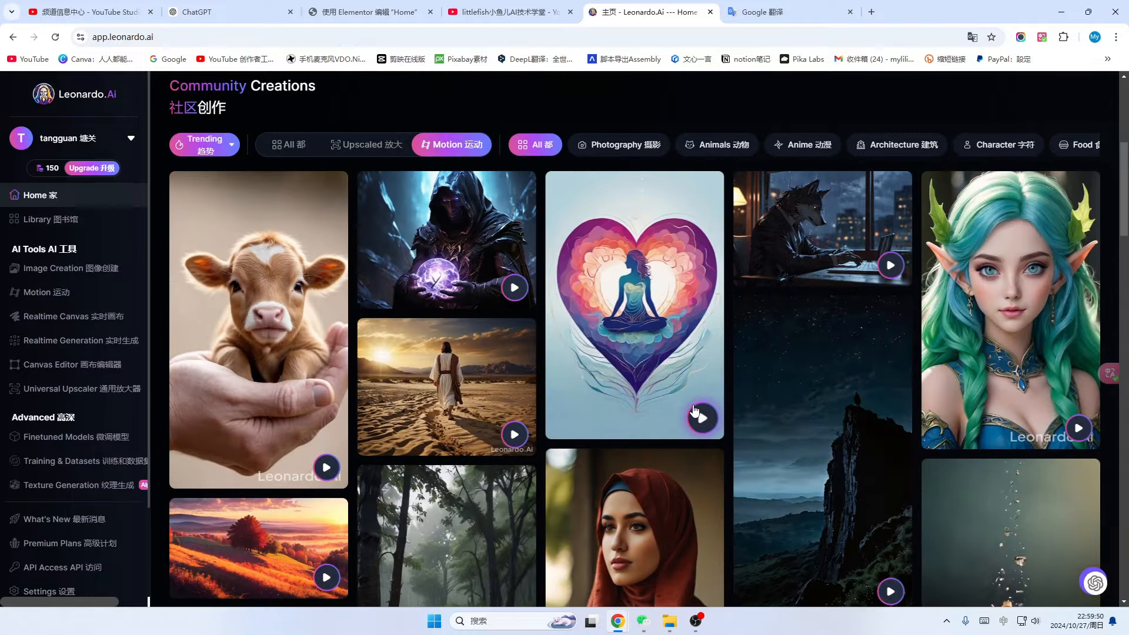
View the Motion creations in the Photography category and in the Animals category
{"action": "left_click", "coordinate": [634, 144]}
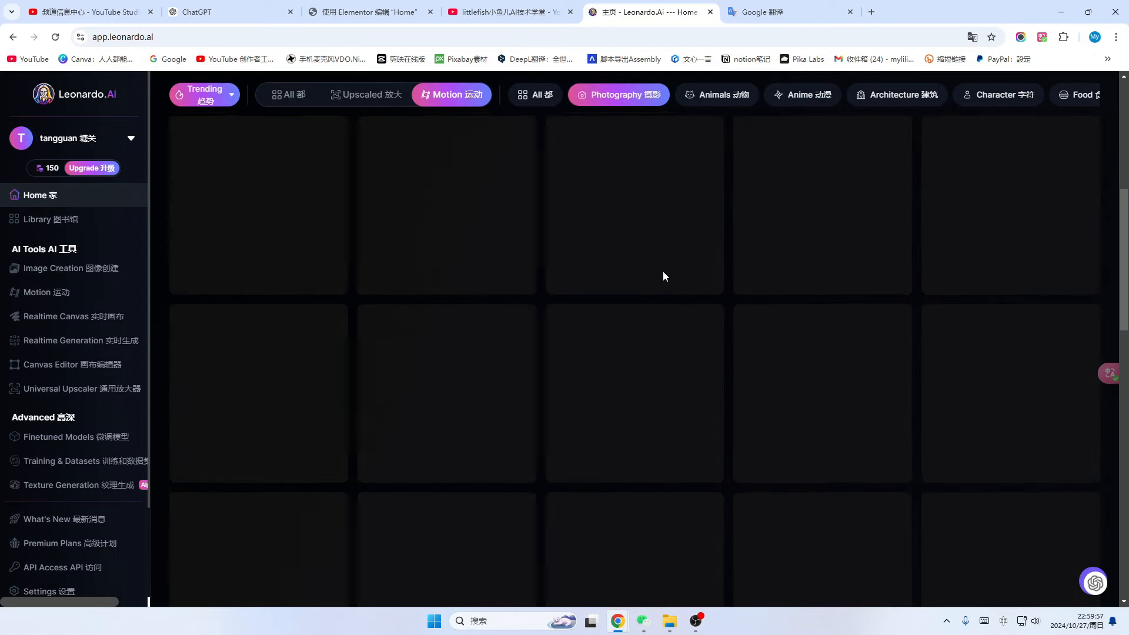
{"action": "scroll", "coordinate": [662, 271], "scroll_direction": "up", "scroll_amount": 3}
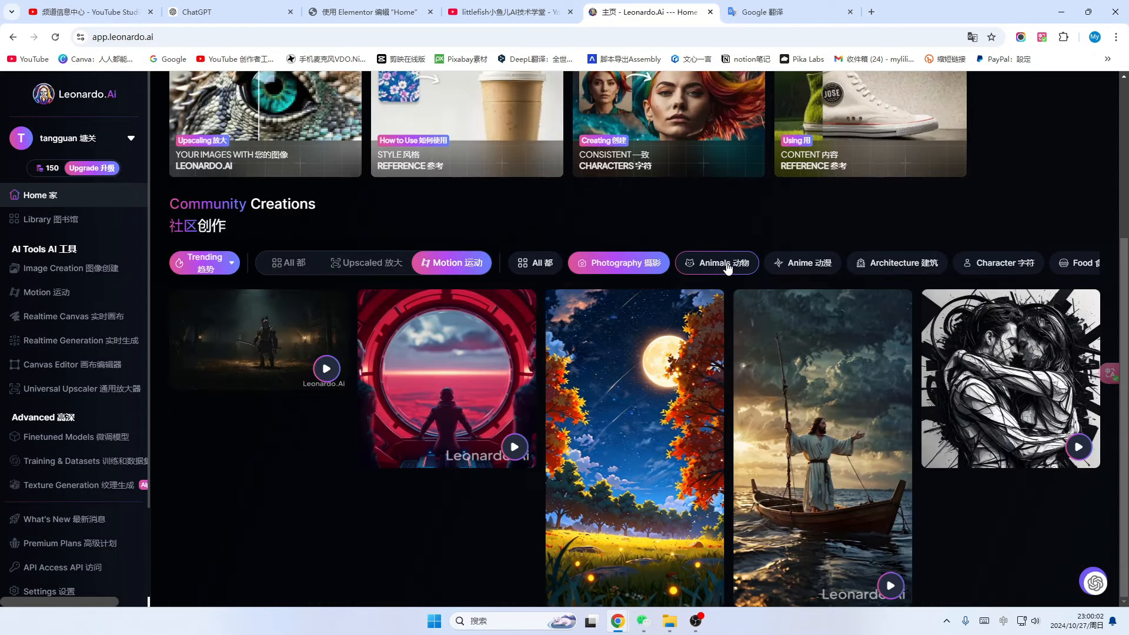
{"action": "left_click", "coordinate": [726, 262]}
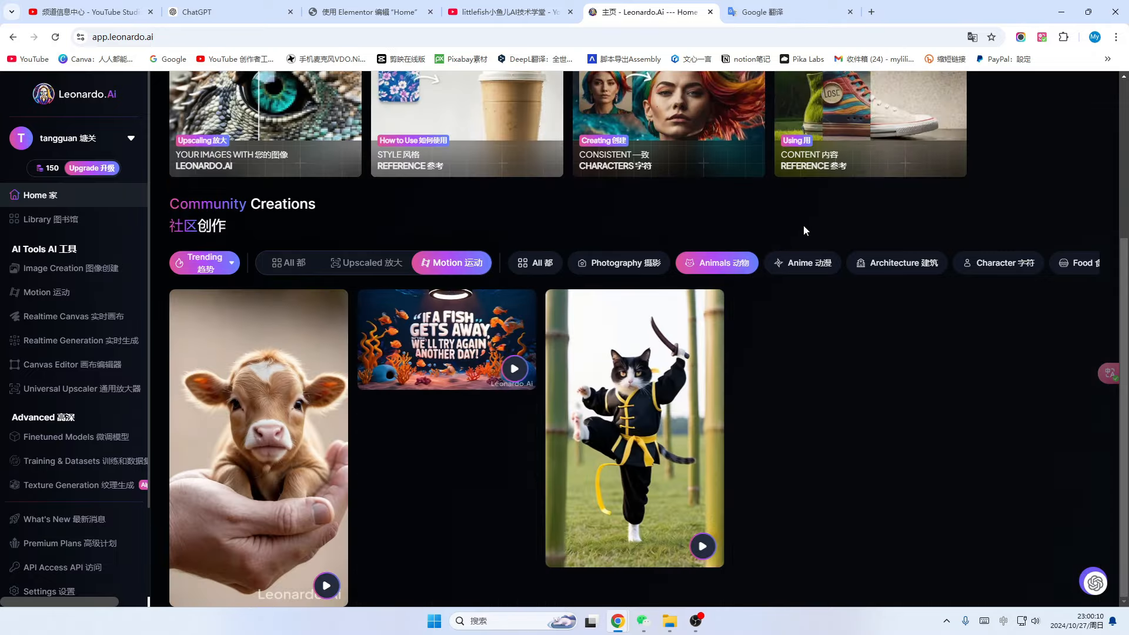
Show the Anime category of the Community Creations with the type filter on All, and browse its images
{"action": "left_click", "coordinate": [803, 263]}
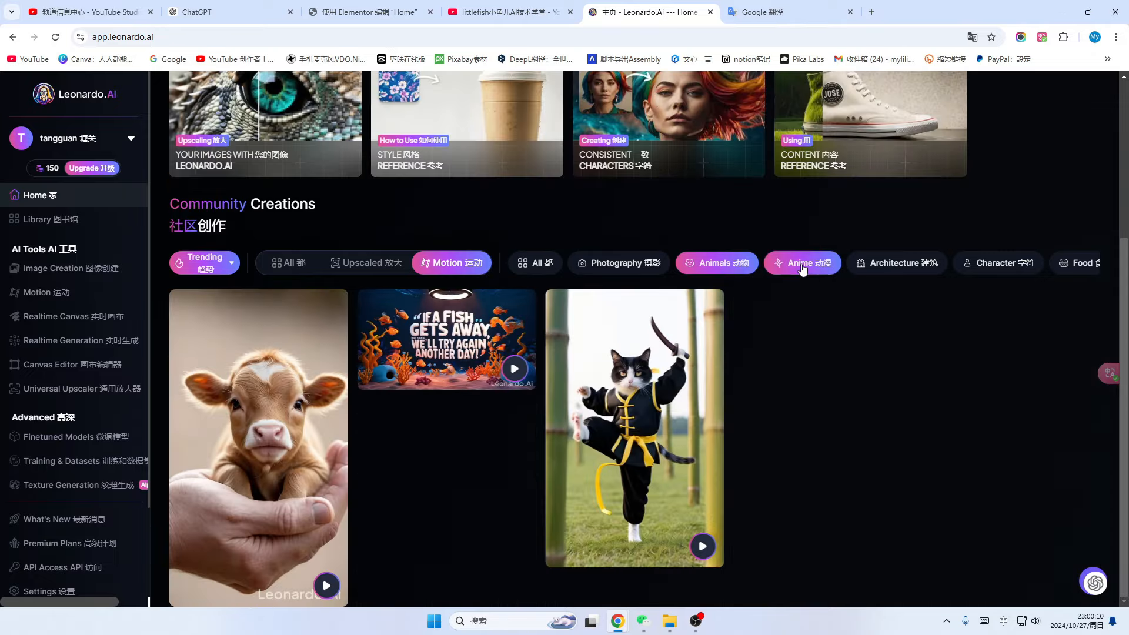
{"action": "scroll", "coordinate": [801, 264], "scroll_direction": "down", "scroll_amount": 3}
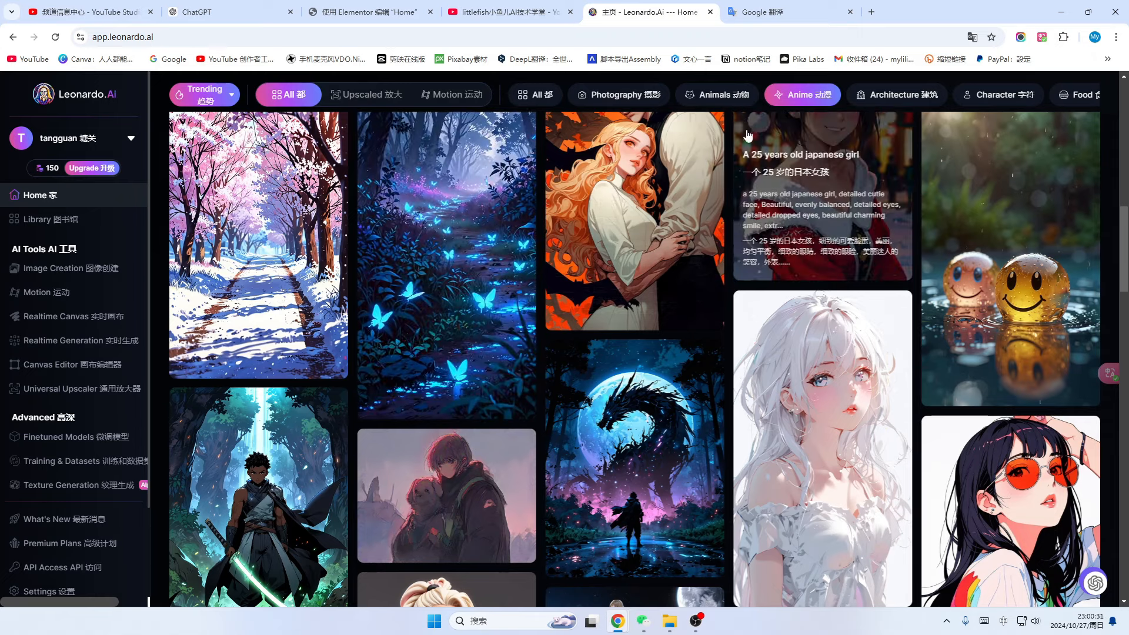
{"action": "scroll", "coordinate": [675, 317], "scroll_direction": "up", "scroll_amount": 4}
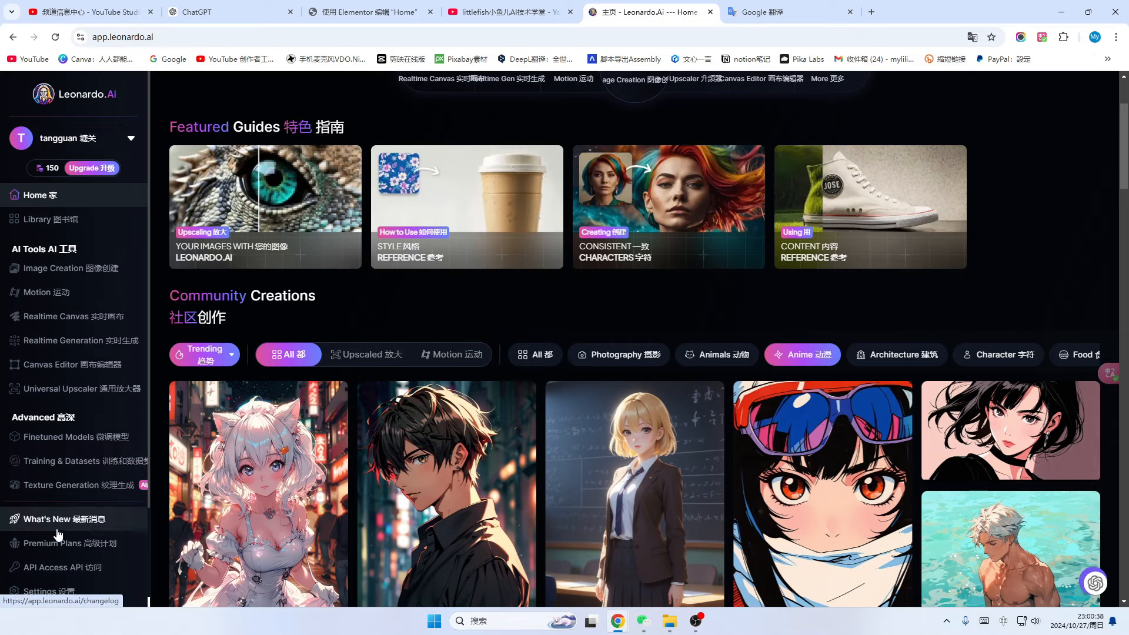
Look over the AI tools and advanced features in Leonardo.Ai's navigation and open Image Creation
{"action": "scroll", "coordinate": [44, 321], "scroll_direction": "down", "scroll_amount": 2}
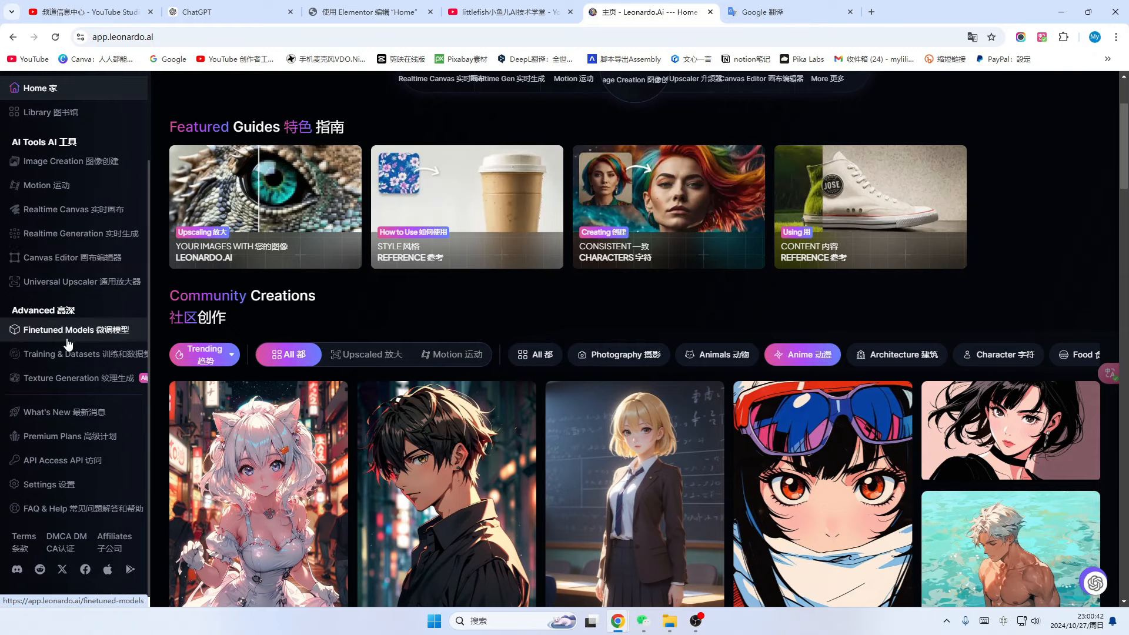
{"action": "scroll", "coordinate": [65, 368], "scroll_direction": "down", "scroll_amount": 1}
{"action": "scroll", "coordinate": [65, 371], "scroll_direction": "up", "scroll_amount": 2}
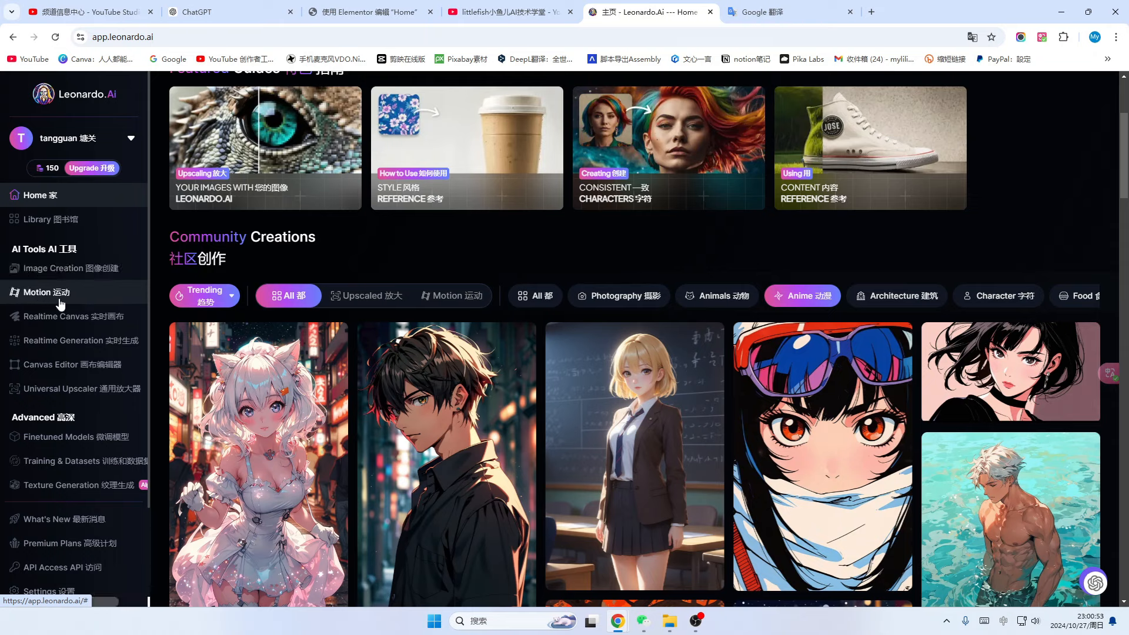
{"action": "left_click", "coordinate": [81, 269]}
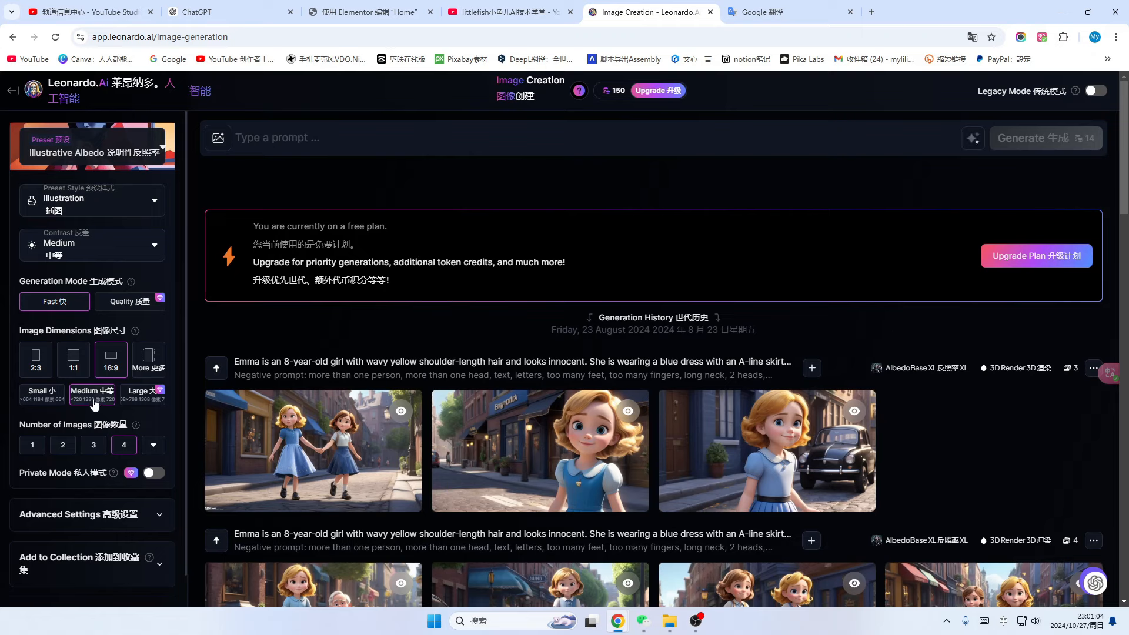
Switch Image Creation to Legacy Mode to view its settings, and return to the standard mode
{"action": "left_click", "coordinate": [1097, 93]}
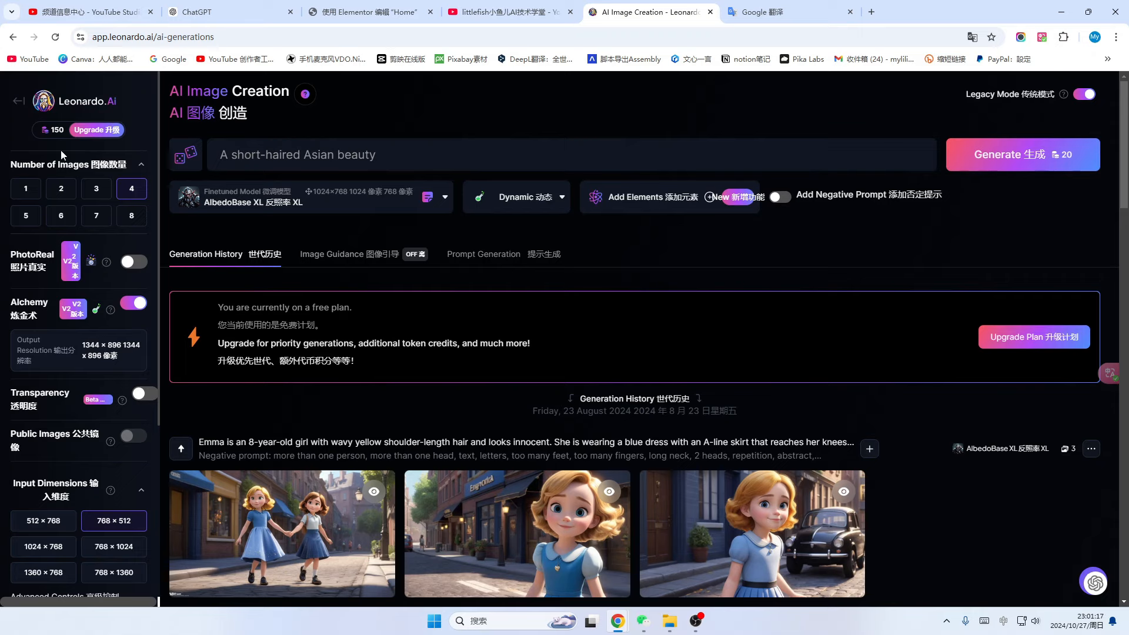
{"action": "mouse_move", "coordinate": [54, 135]}
{"action": "left_click", "coordinate": [1085, 95]}
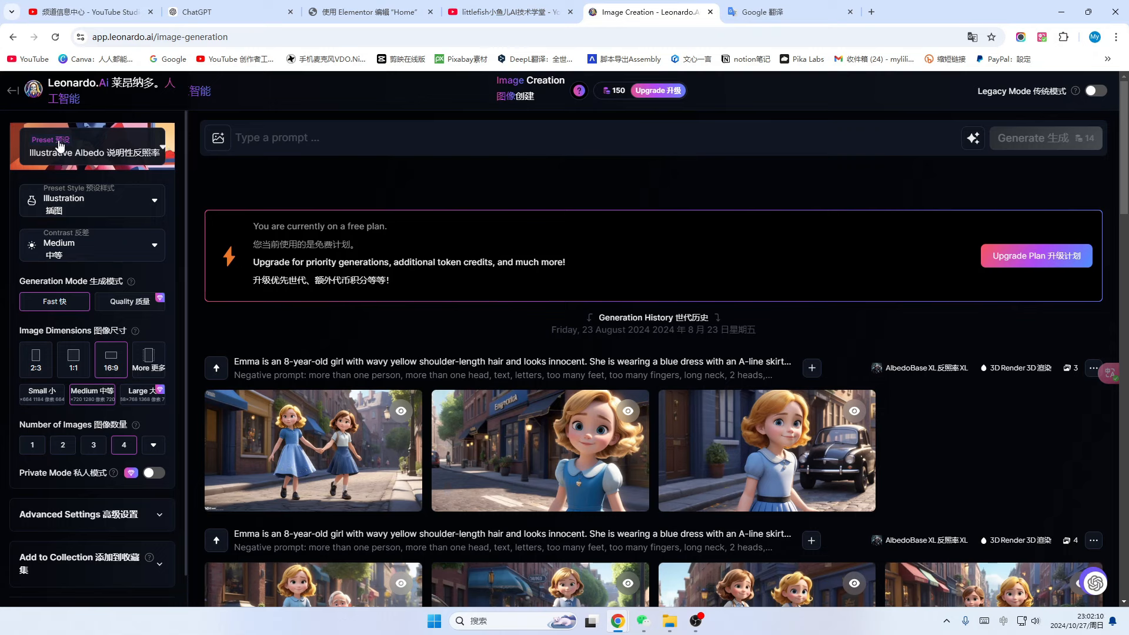
Try the Anime, Concept Art, Graphic Design and Leonardo Phoenix presets, and set the preset back to Illustrative Albedo
{"action": "left_click", "coordinate": [165, 151]}
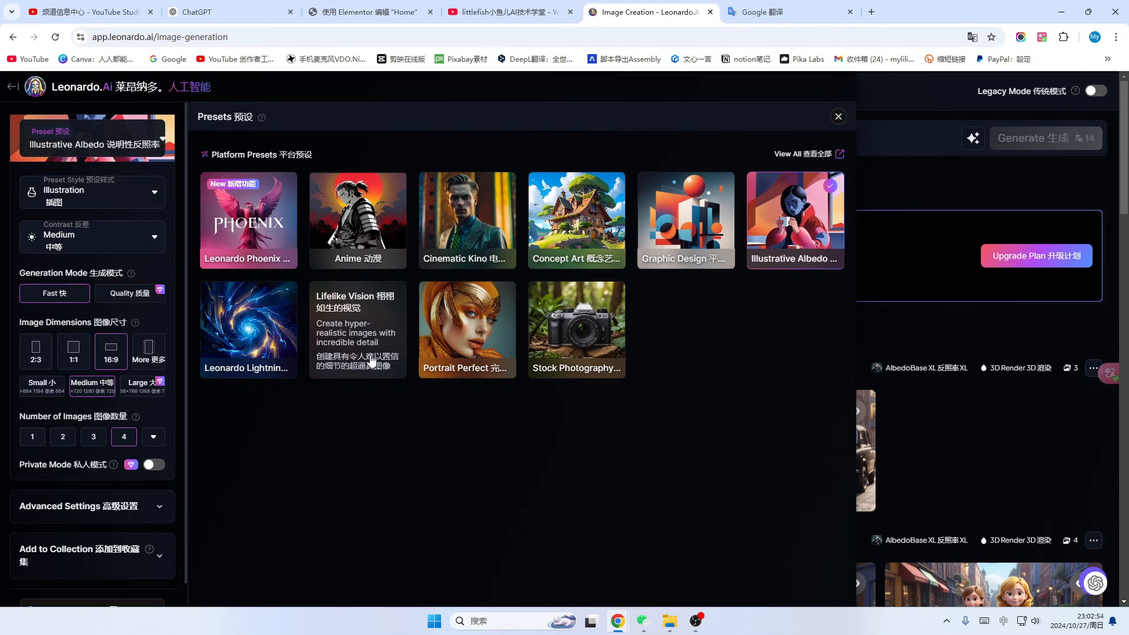
{"action": "left_click", "coordinate": [365, 222]}
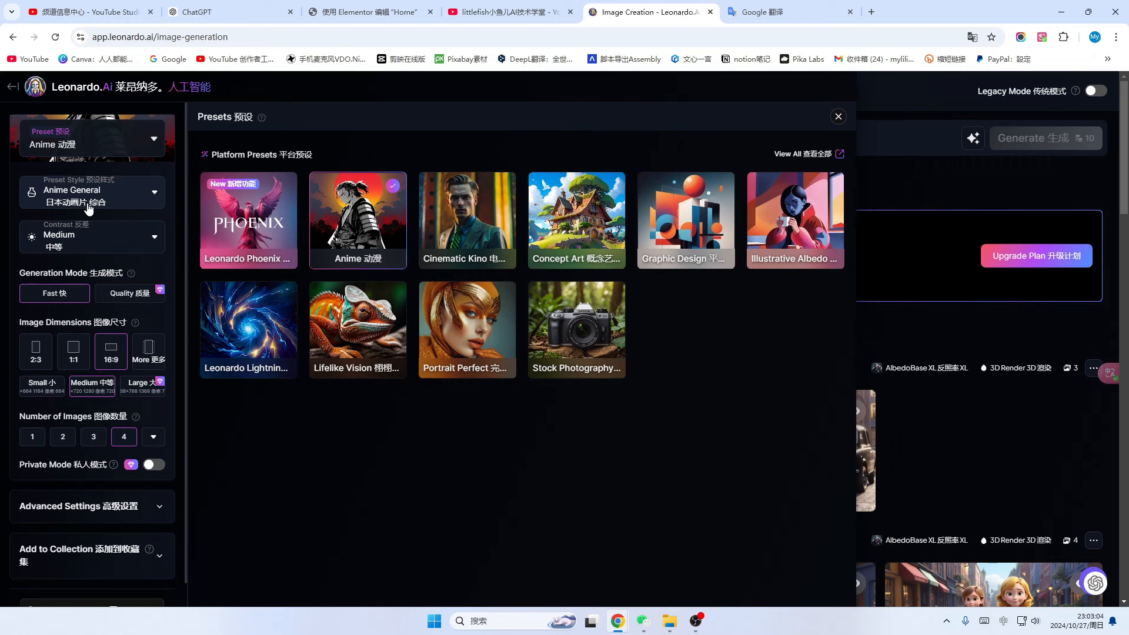
{"action": "left_click", "coordinate": [567, 224]}
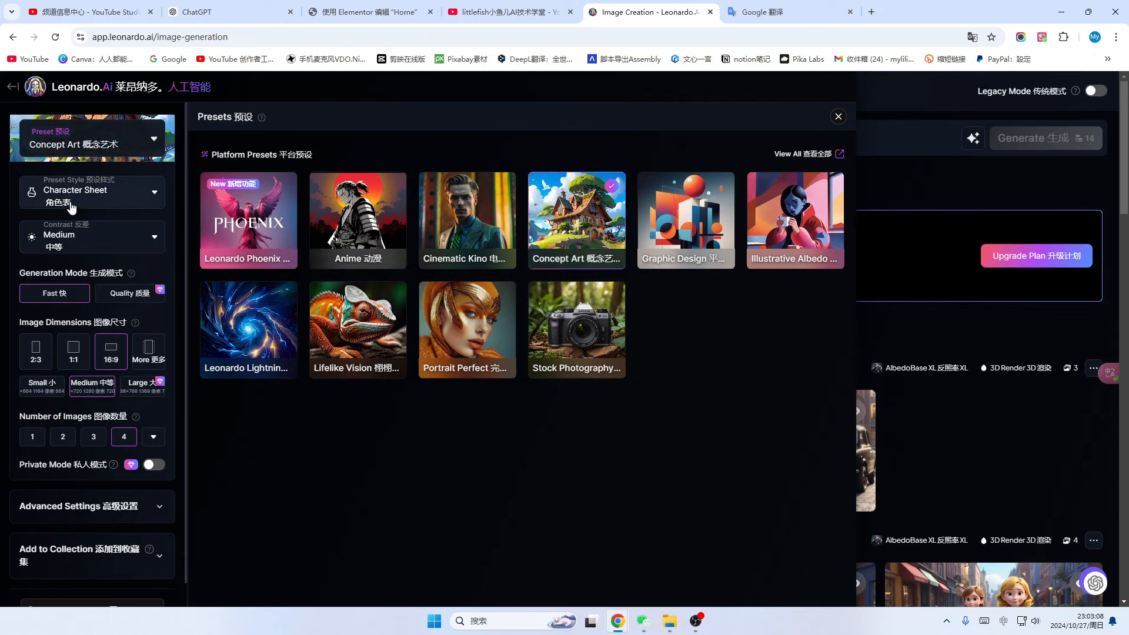
{"action": "left_click", "coordinate": [686, 220]}
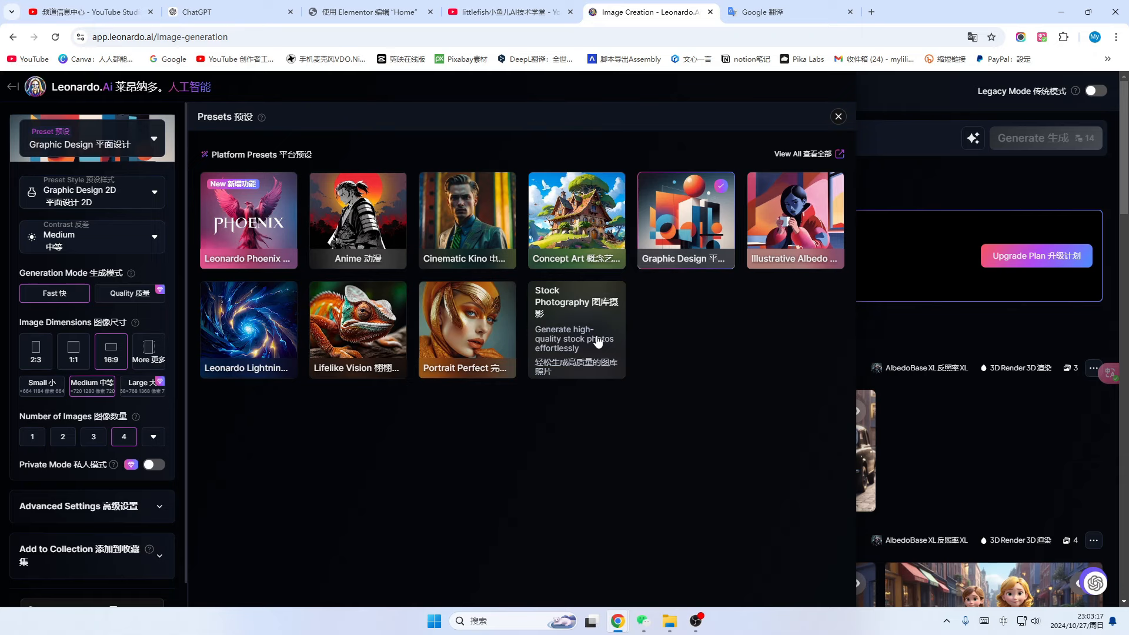
{"action": "left_click", "coordinate": [248, 221]}
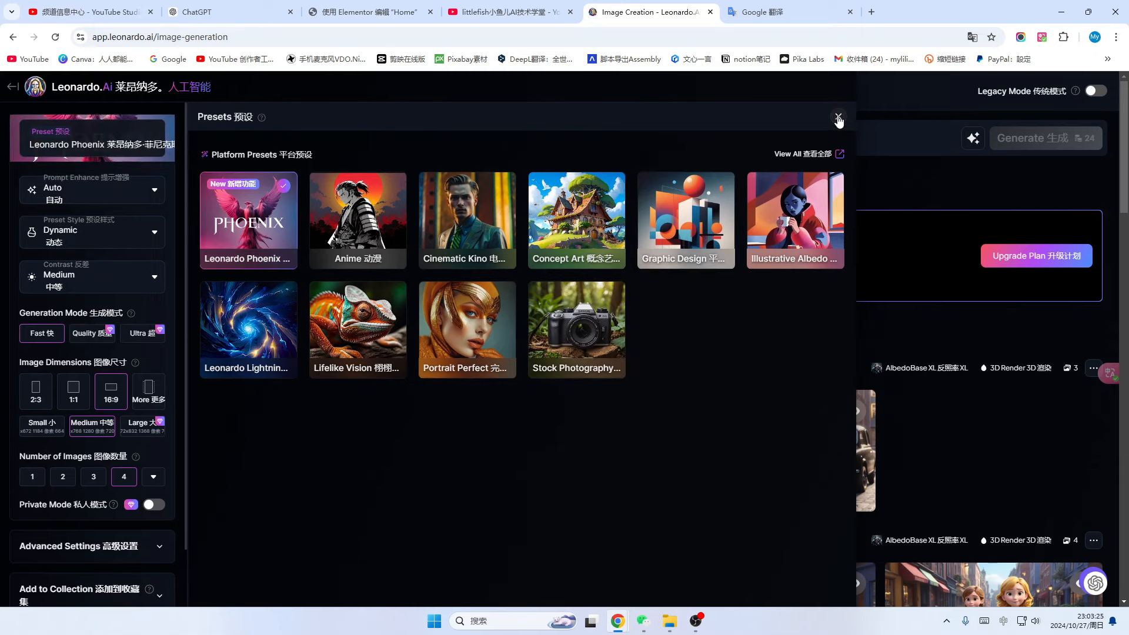
{"action": "left_click", "coordinate": [839, 118]}
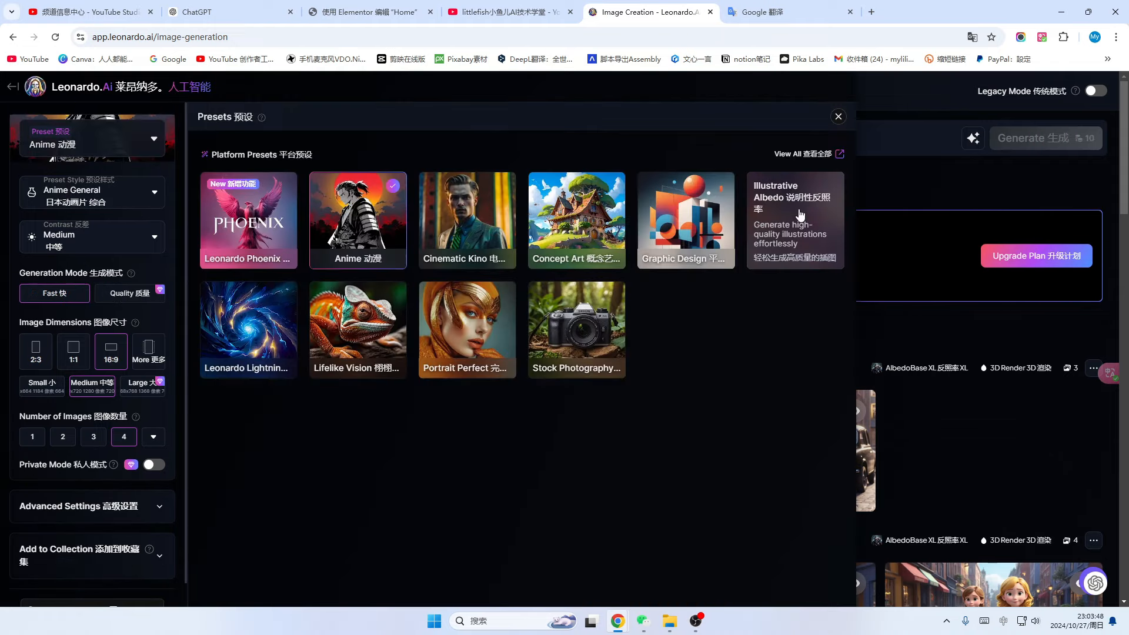
{"action": "left_click", "coordinate": [798, 215]}
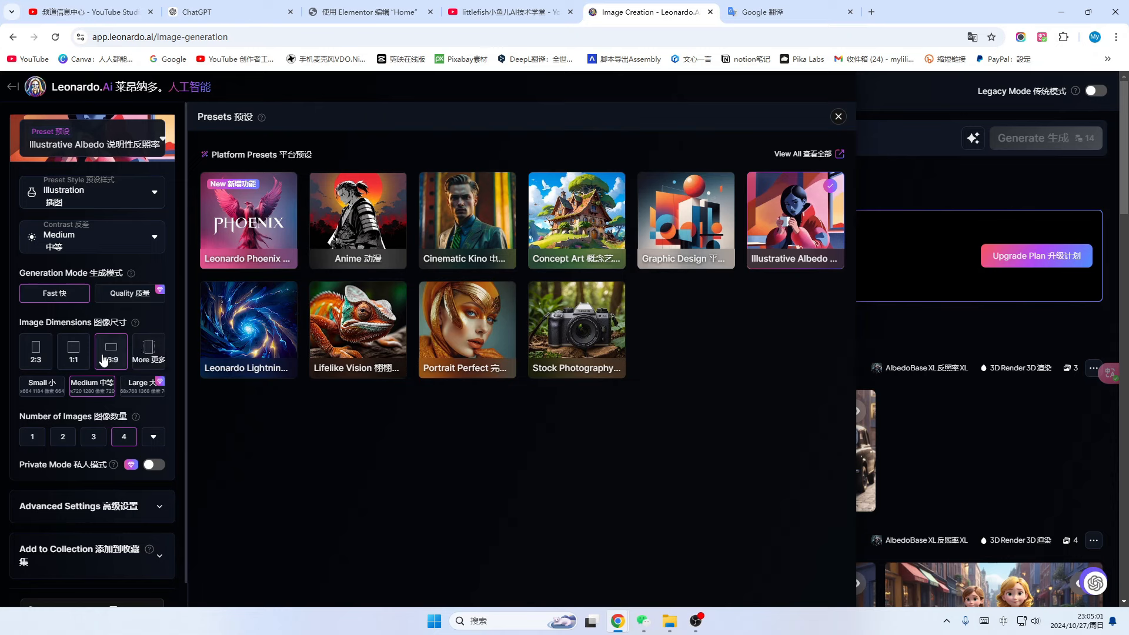
View the additional aspect ratios for the image dimensions, close them, and look over the size, image count and Private Mode settings
{"action": "left_click", "coordinate": [147, 354]}
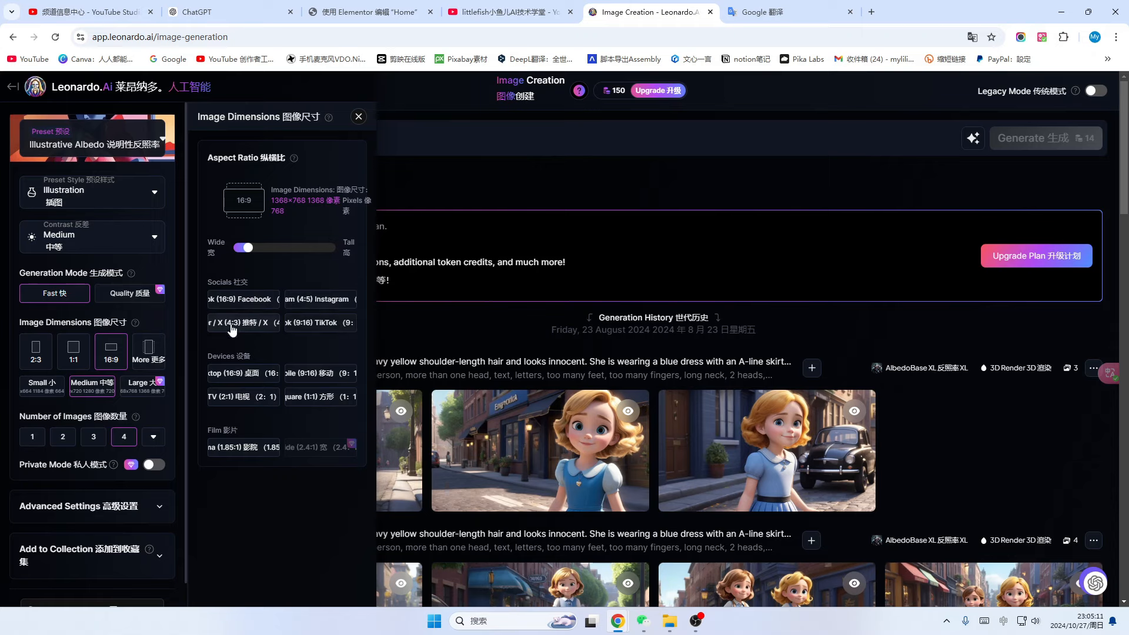
{"action": "left_click", "coordinate": [358, 117]}
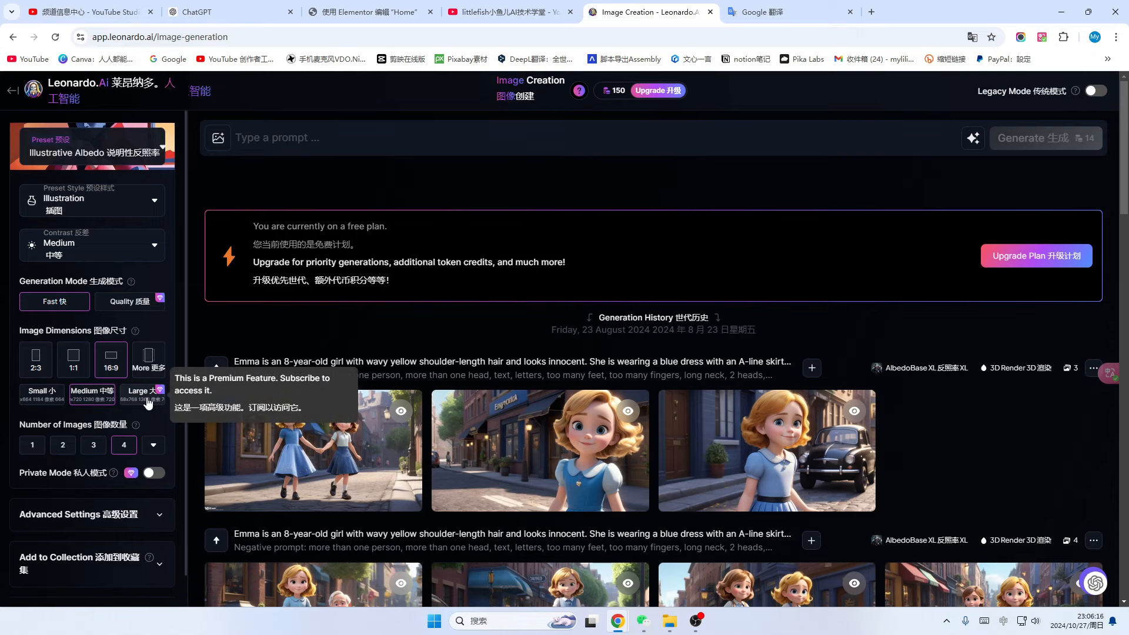
{"action": "scroll", "coordinate": [88, 424], "scroll_direction": "down", "scroll_amount": 1}
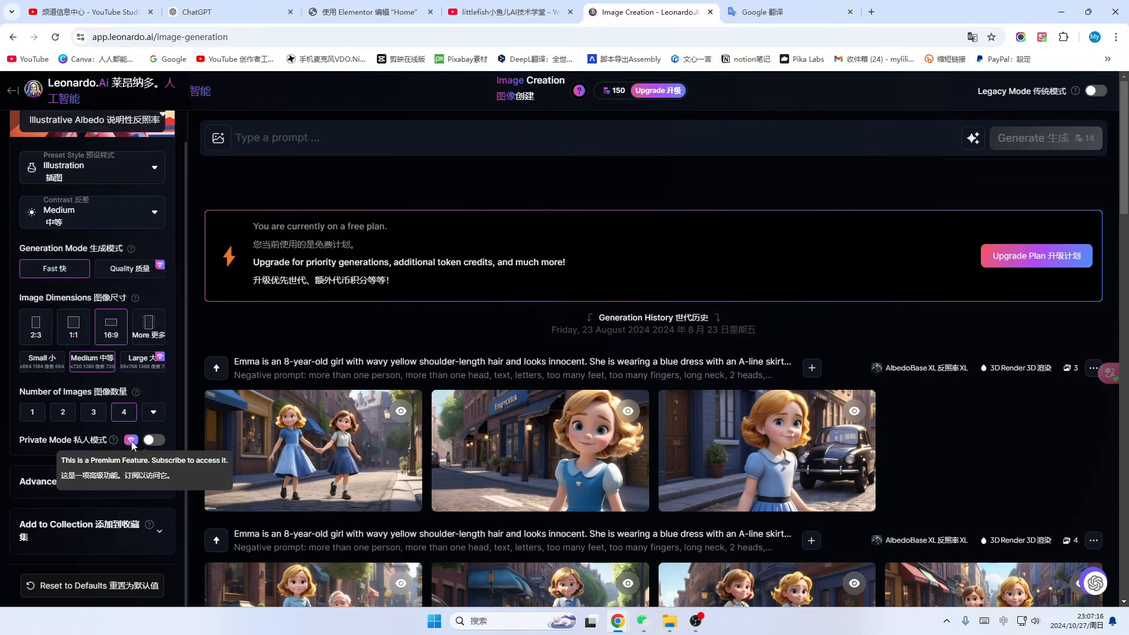
Switch to YouTube to show the channel's videos page, and return to Image Creation in Leonardo.Ai
{"action": "left_click", "coordinate": [506, 11]}
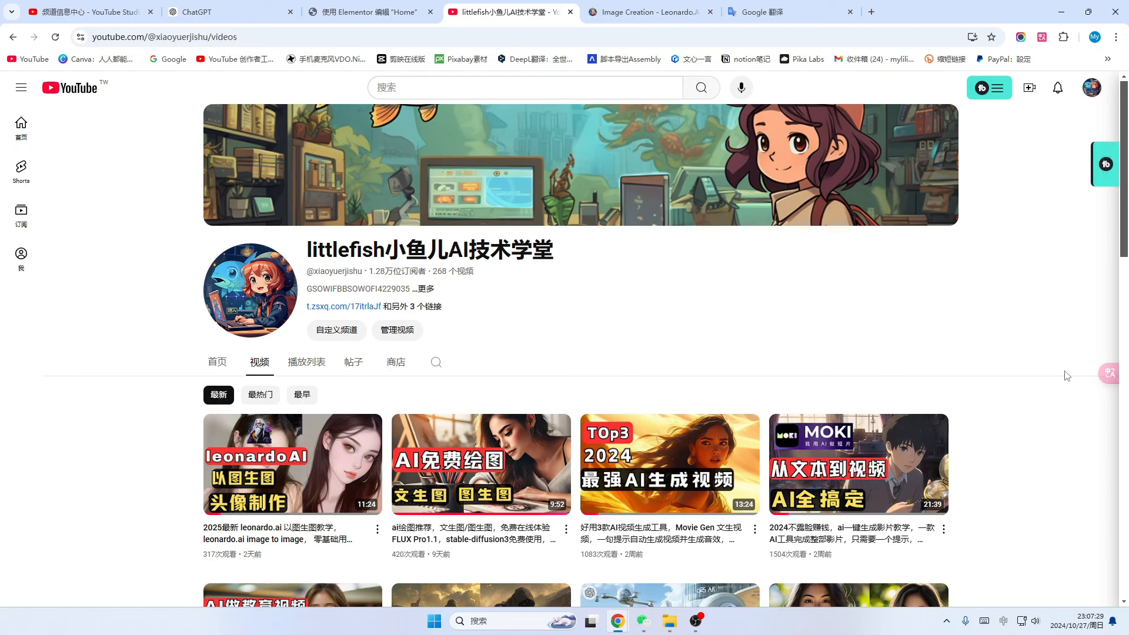
{"action": "left_click", "coordinate": [647, 9]}
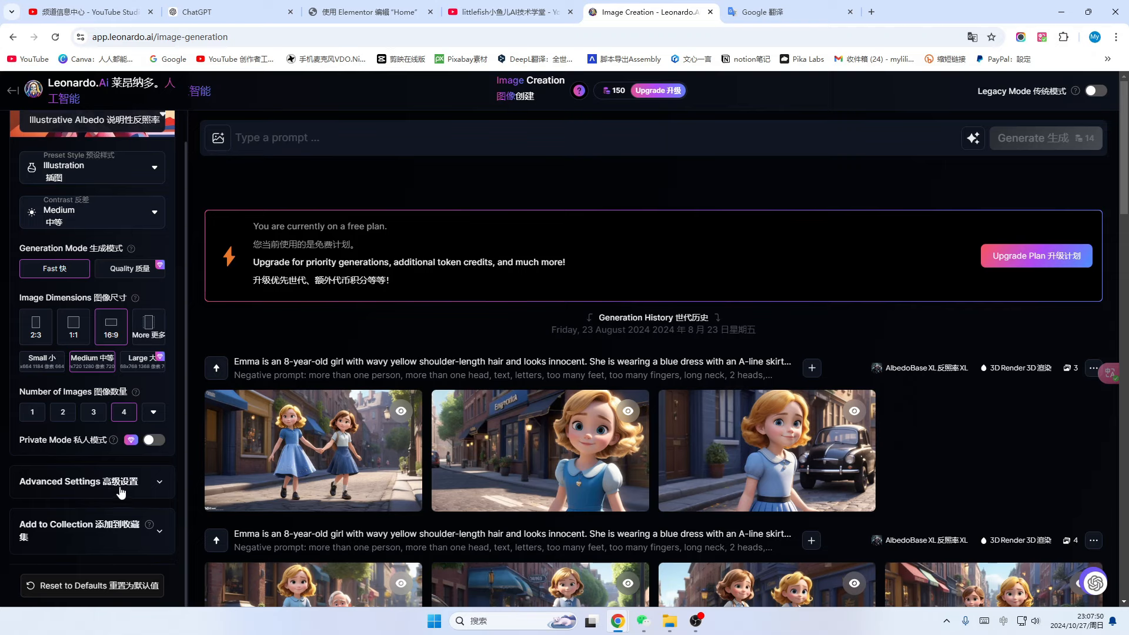
Expand the Advanced Settings and look through the list of available models
{"action": "left_click", "coordinate": [160, 484]}
{"action": "scroll", "coordinate": [157, 464], "scroll_direction": "down", "scroll_amount": 3}
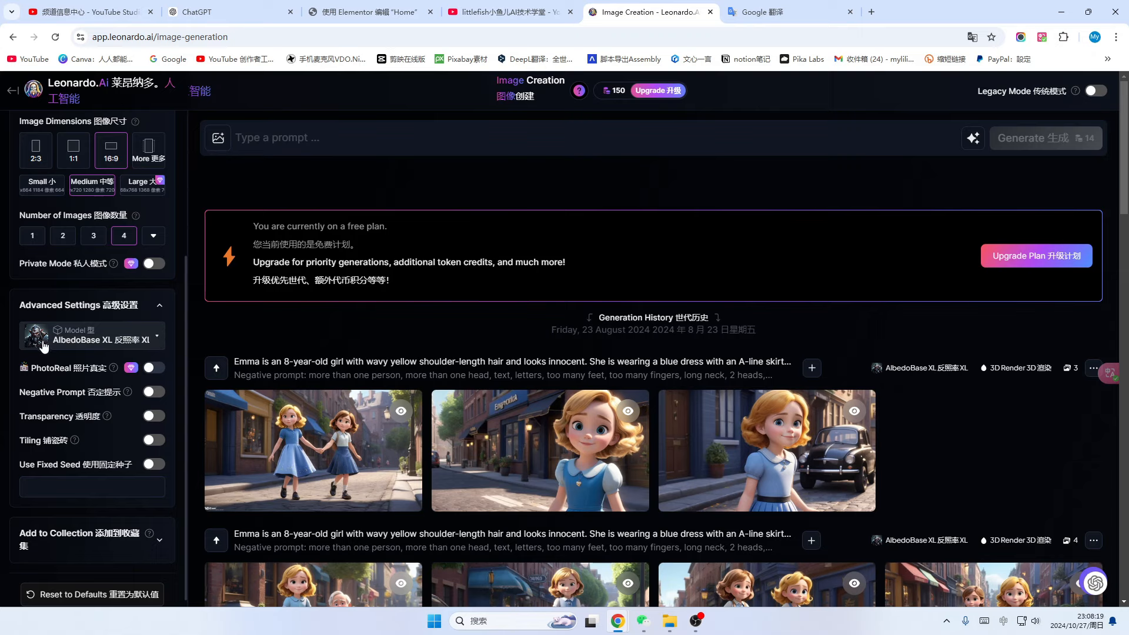
{"action": "left_click", "coordinate": [157, 340]}
{"action": "scroll", "coordinate": [57, 412], "scroll_direction": "down", "scroll_amount": 5}
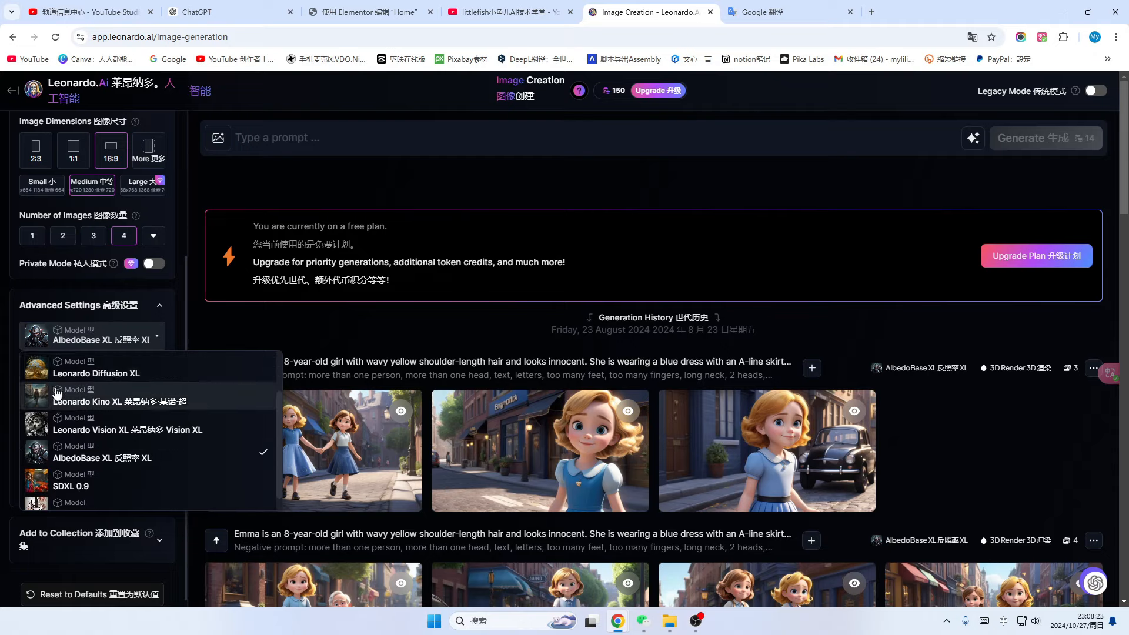
{"action": "scroll", "coordinate": [57, 426], "scroll_direction": "up", "scroll_amount": 3}
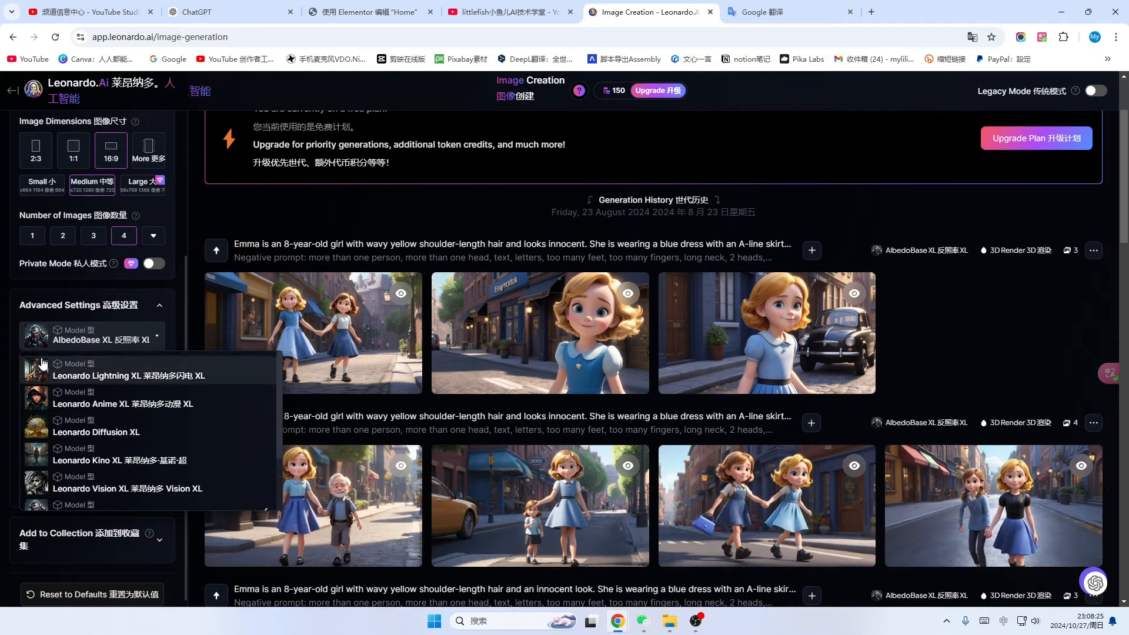
{"action": "scroll", "coordinate": [54, 447], "scroll_direction": "down", "scroll_amount": 5}
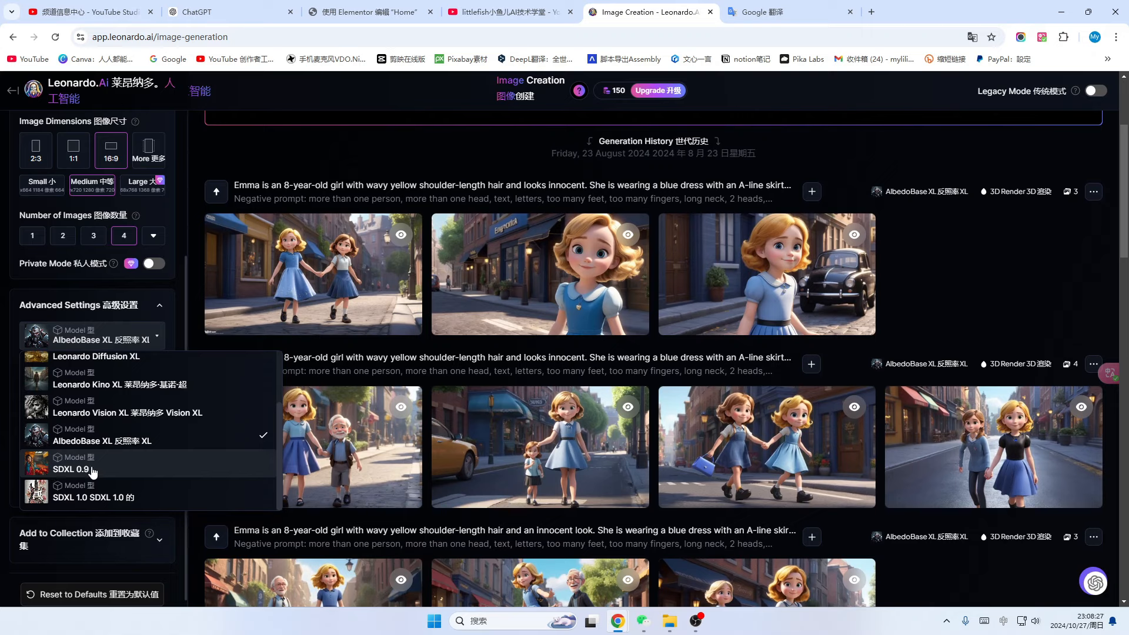
{"action": "scroll", "coordinate": [111, 460], "scroll_direction": "up", "scroll_amount": 3}
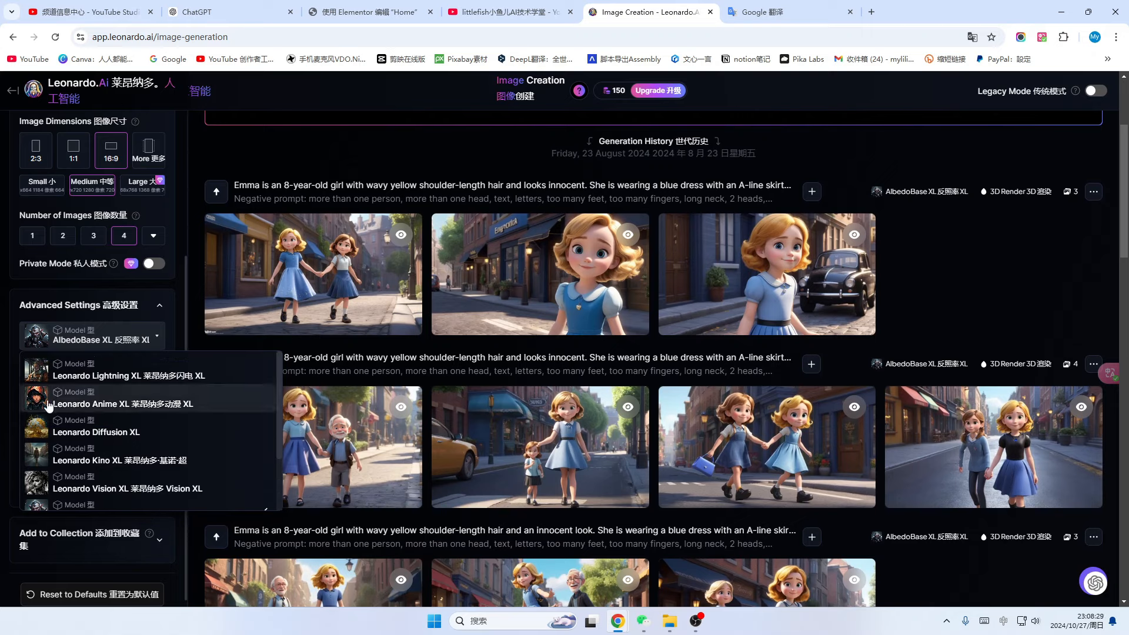
Try the Leonardo Diffusion XL and Leonardo Vision XL models, and set the model to Leonardo Anime XL
{"action": "left_click", "coordinate": [40, 433]}
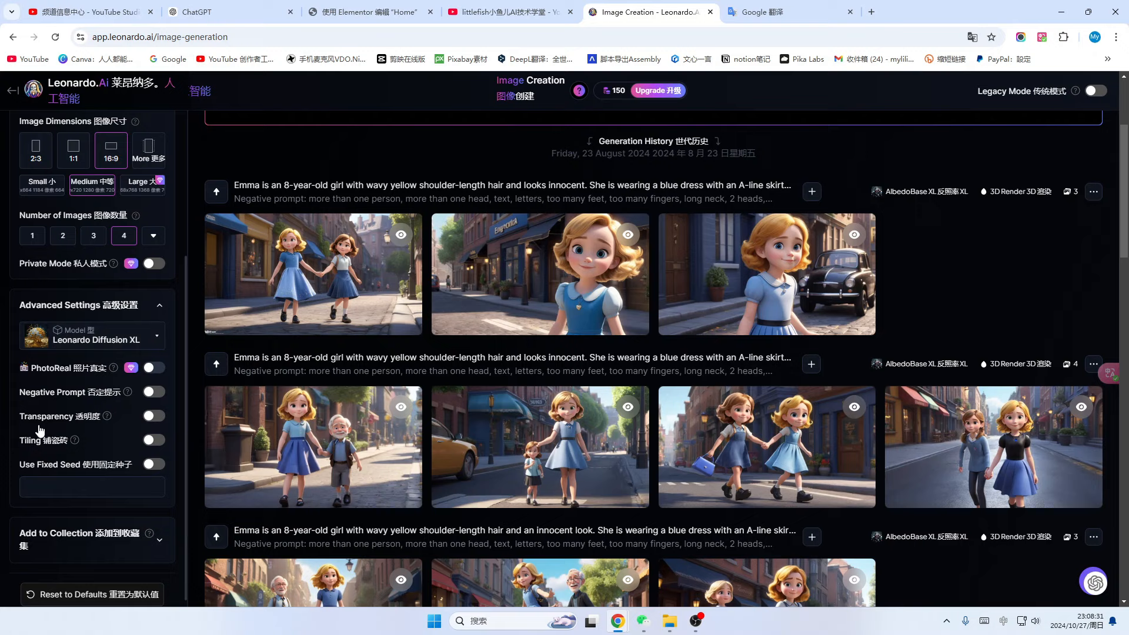
{"action": "left_click", "coordinate": [156, 336]}
{"action": "left_click", "coordinate": [48, 431]}
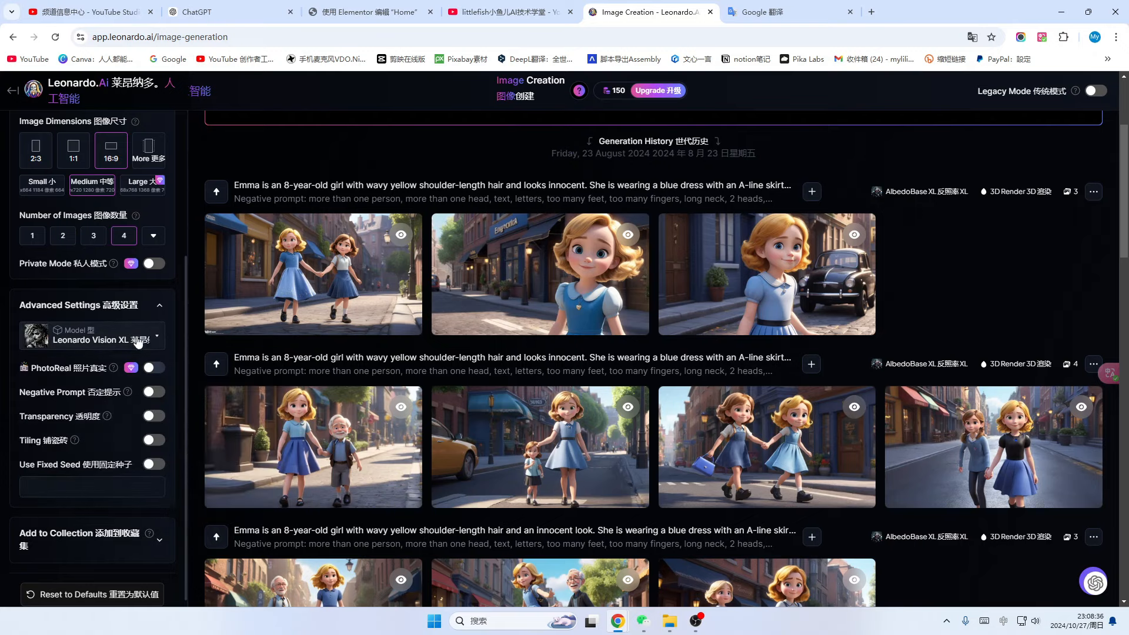
{"action": "left_click", "coordinate": [156, 337]}
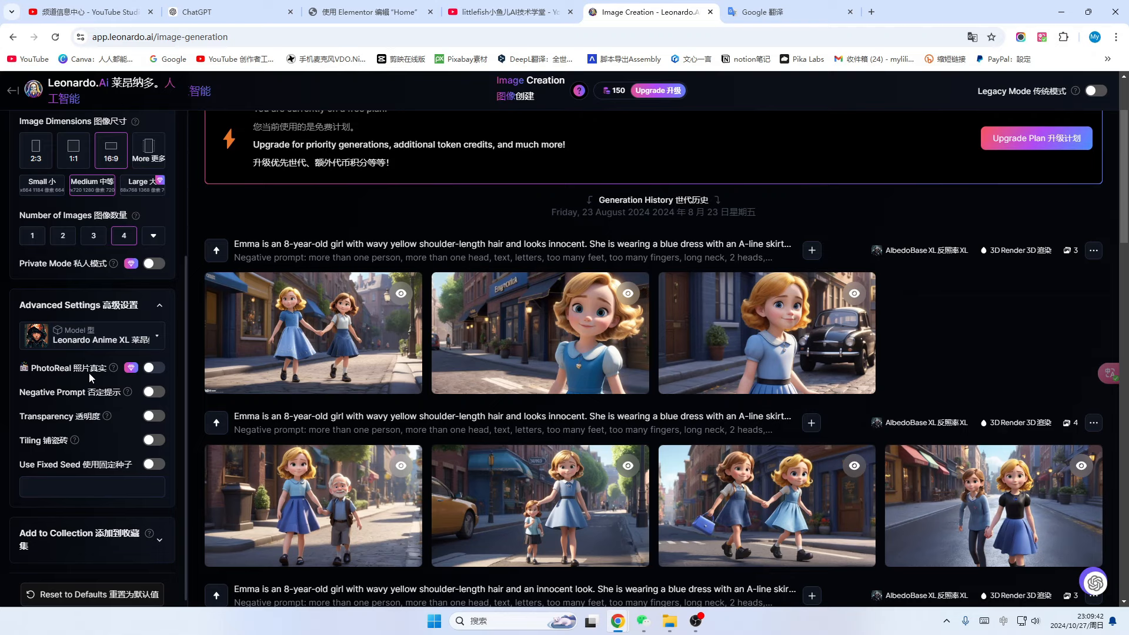
Enable the Negative Prompt setting to show its field by the prompt, and remove it again
{"action": "mouse_move", "coordinate": [131, 373]}
{"action": "left_click", "coordinate": [155, 392]}
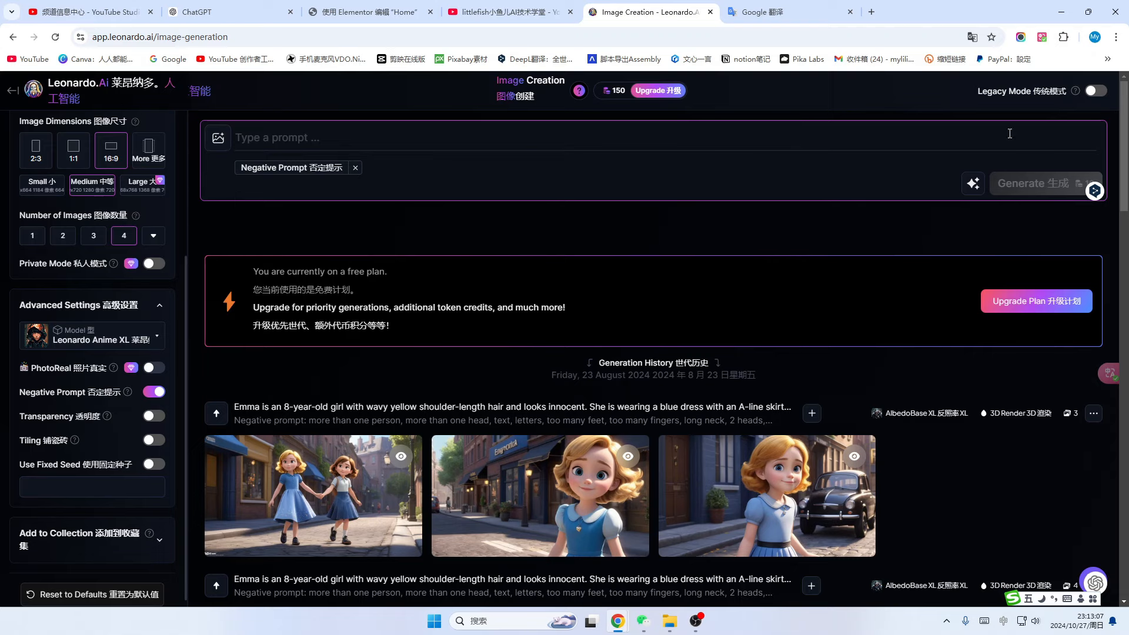
{"action": "left_click", "coordinate": [251, 137]}
{"action": "left_click", "coordinate": [355, 168]}
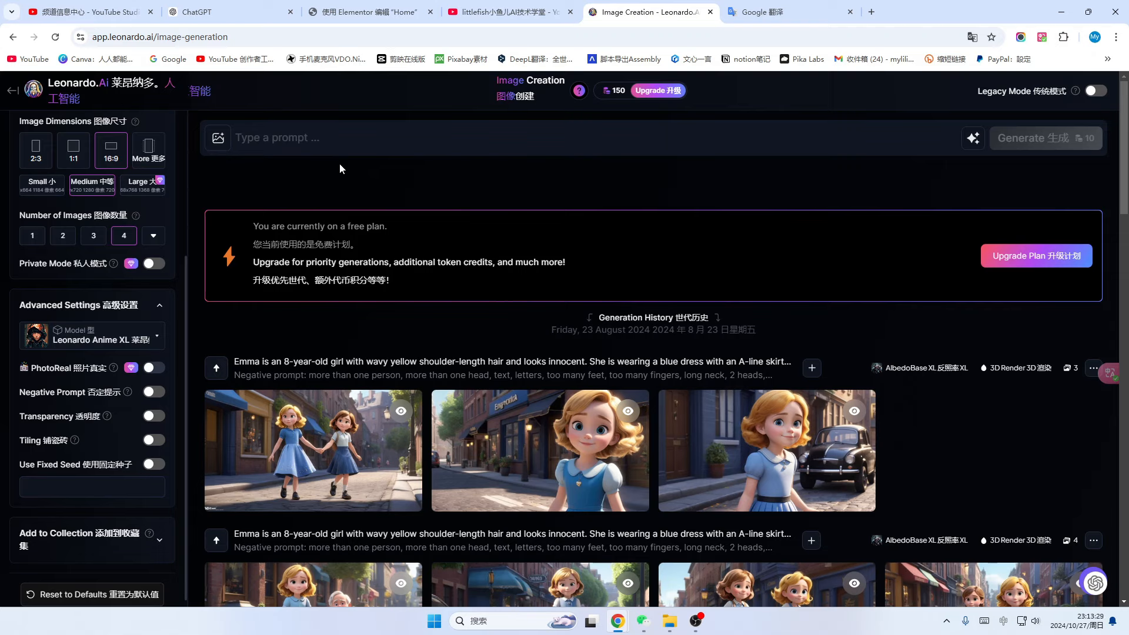
Open the AI prompt assistance options and show them with their Simplified Chinese translation
{"action": "left_click", "coordinate": [973, 141]}
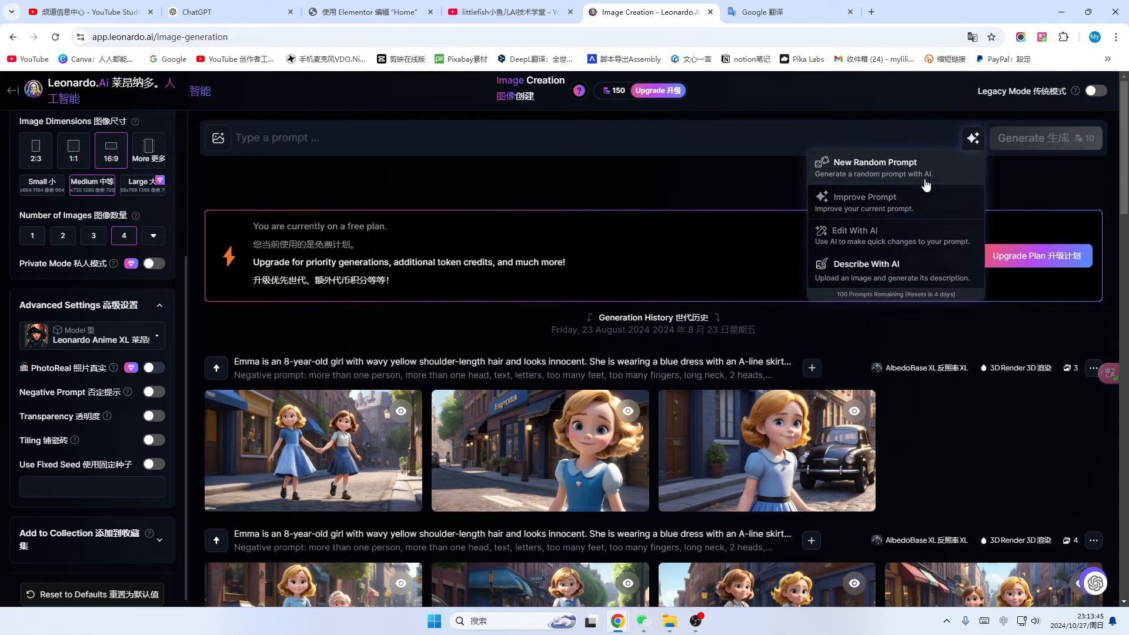
{"action": "left_click", "coordinate": [1042, 37]}
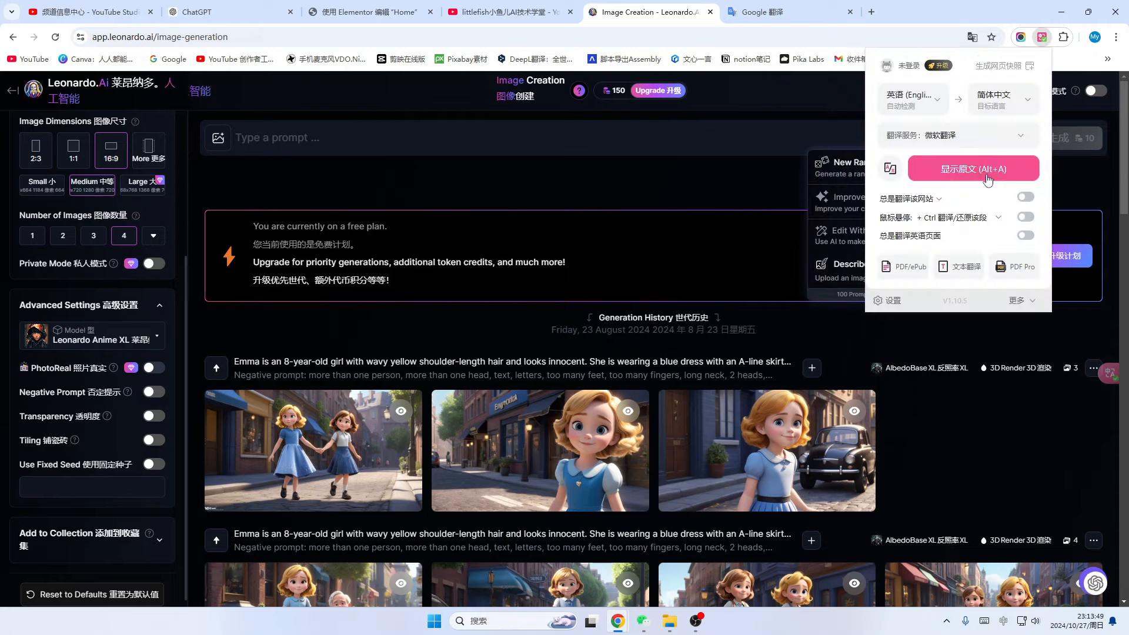
{"action": "left_click", "coordinate": [981, 171]}
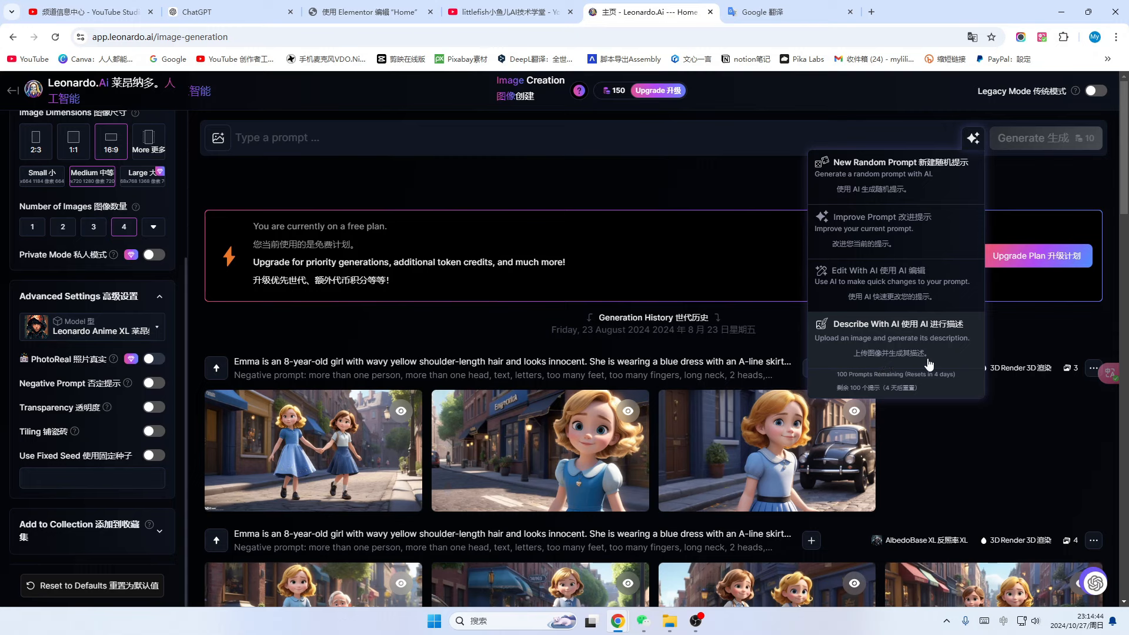
Create a prompt with Describe With AI from the uploaded image Default_1
{"action": "left_click", "coordinate": [892, 356]}
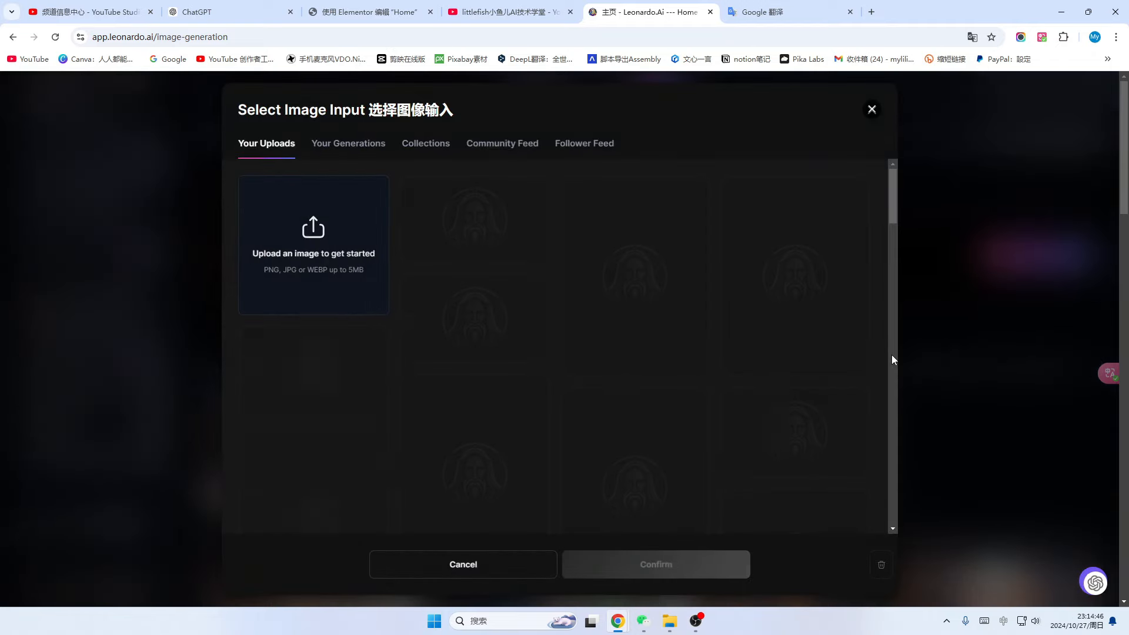
{"action": "left_click", "coordinate": [315, 223]}
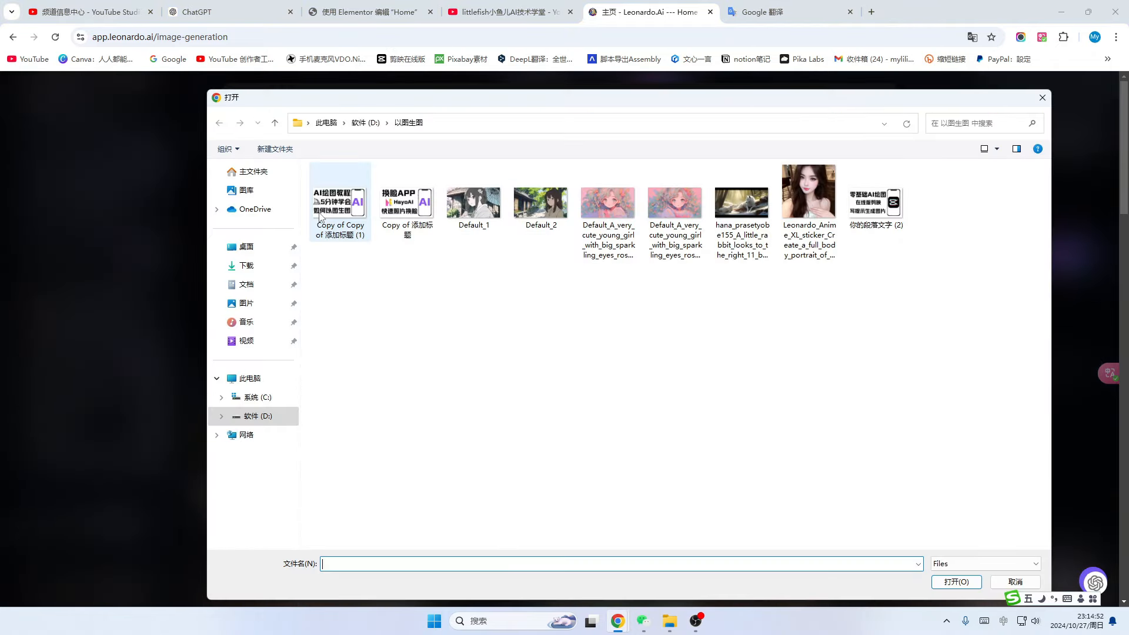
{"action": "left_click", "coordinate": [473, 203]}
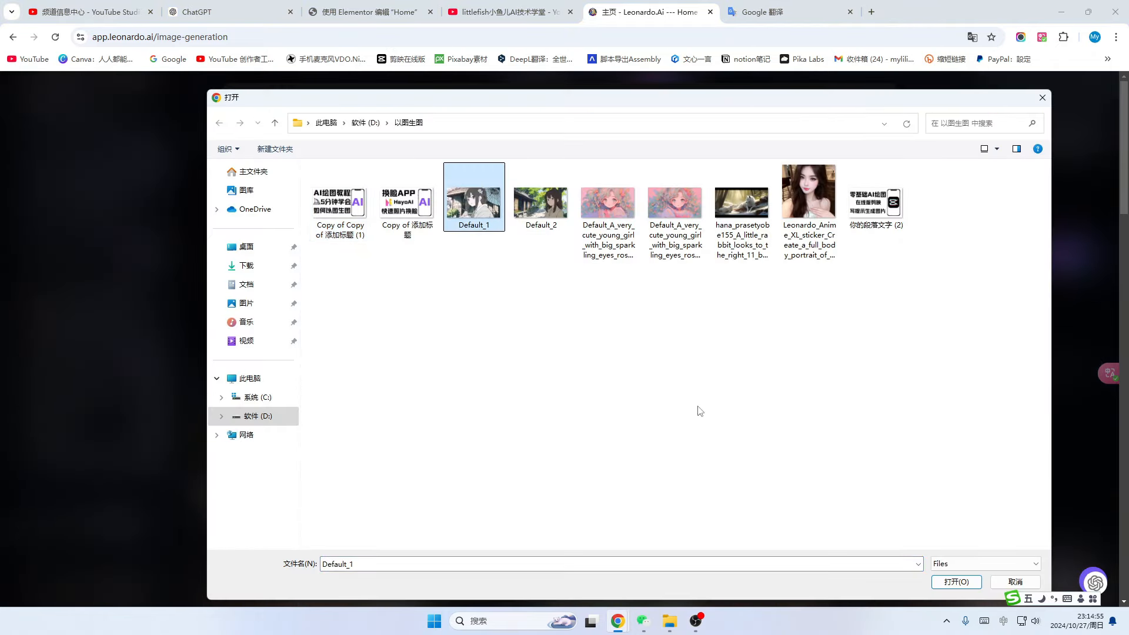
{"action": "left_click", "coordinate": [954, 582]}
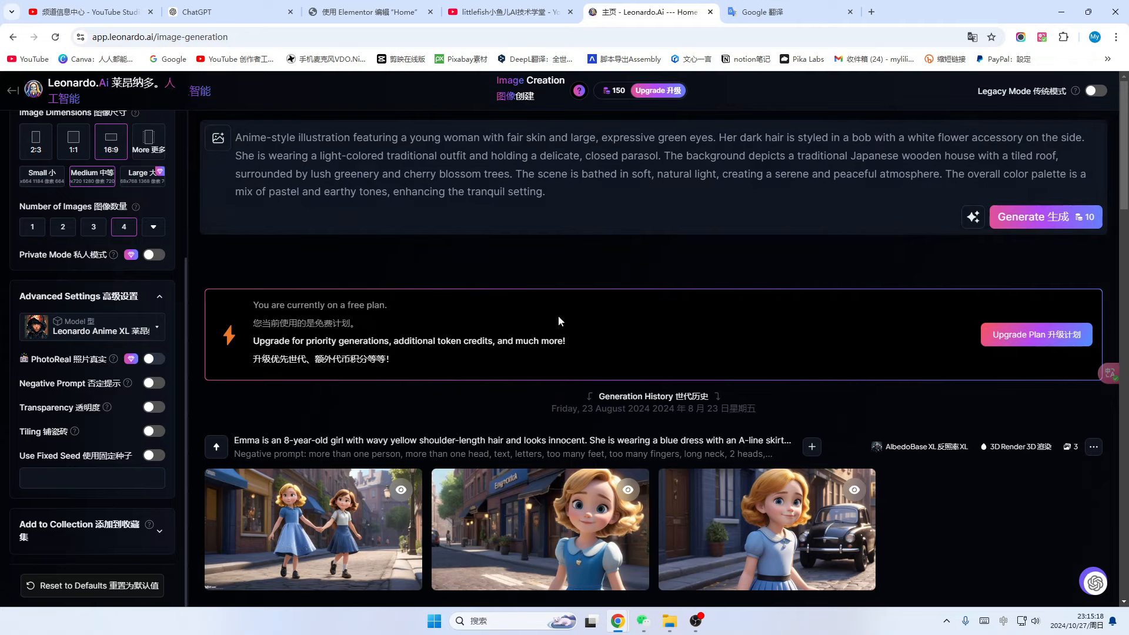
{"action": "scroll", "coordinate": [973, 259], "scroll_direction": "down", "scroll_amount": 1}
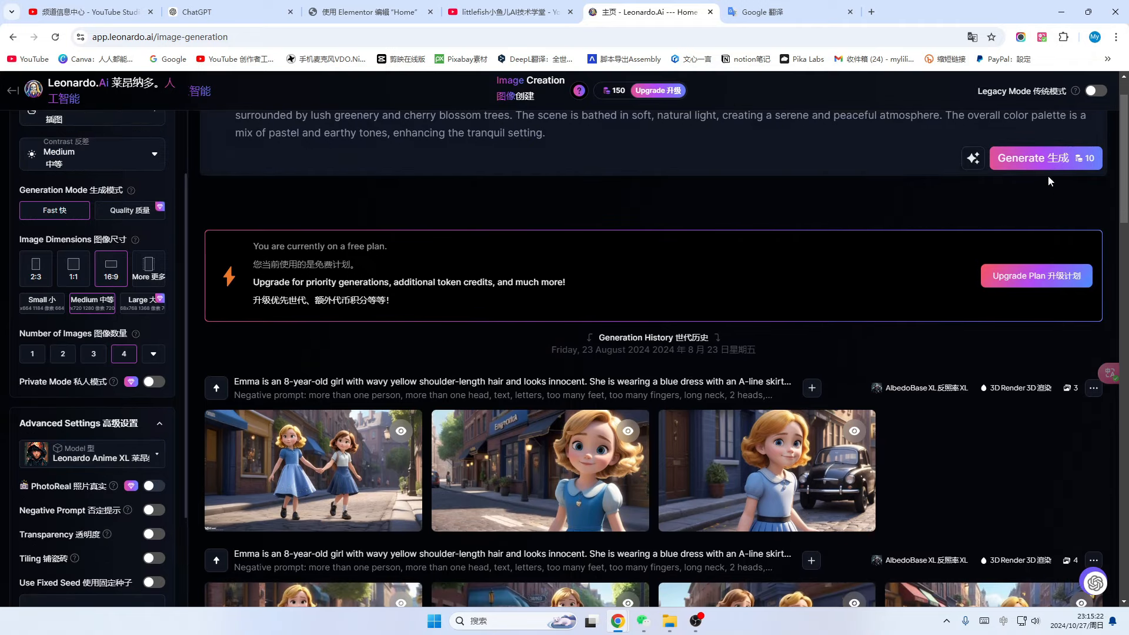
Generate images from the described prompt, and generate another set from a new random AI prompt
{"action": "left_click", "coordinate": [1046, 158]}
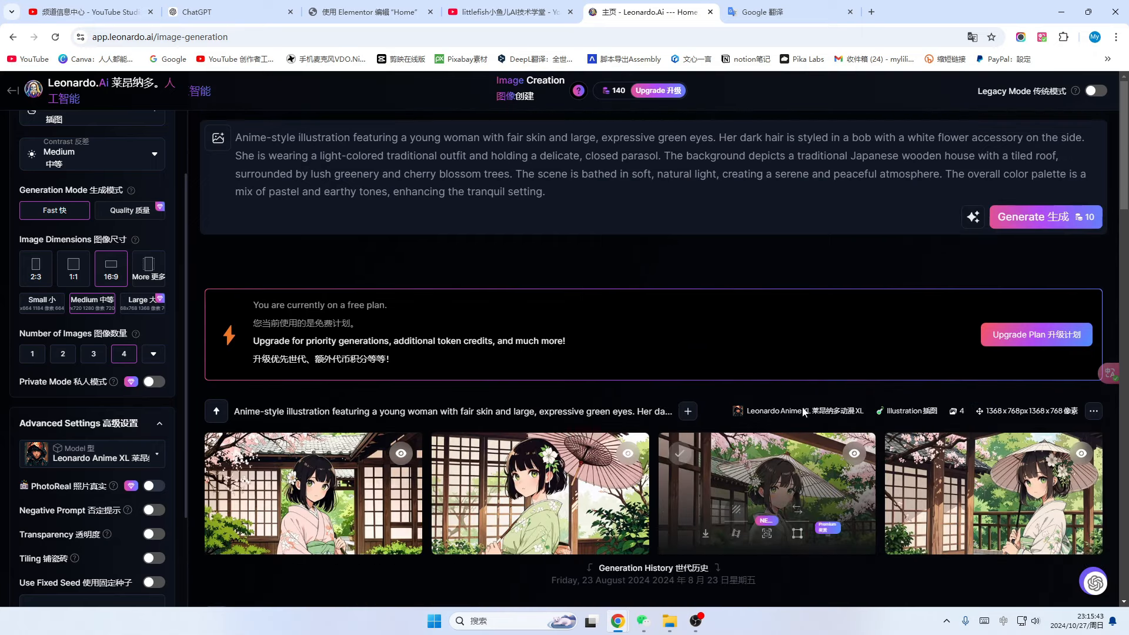
{"action": "left_click", "coordinate": [974, 219]}
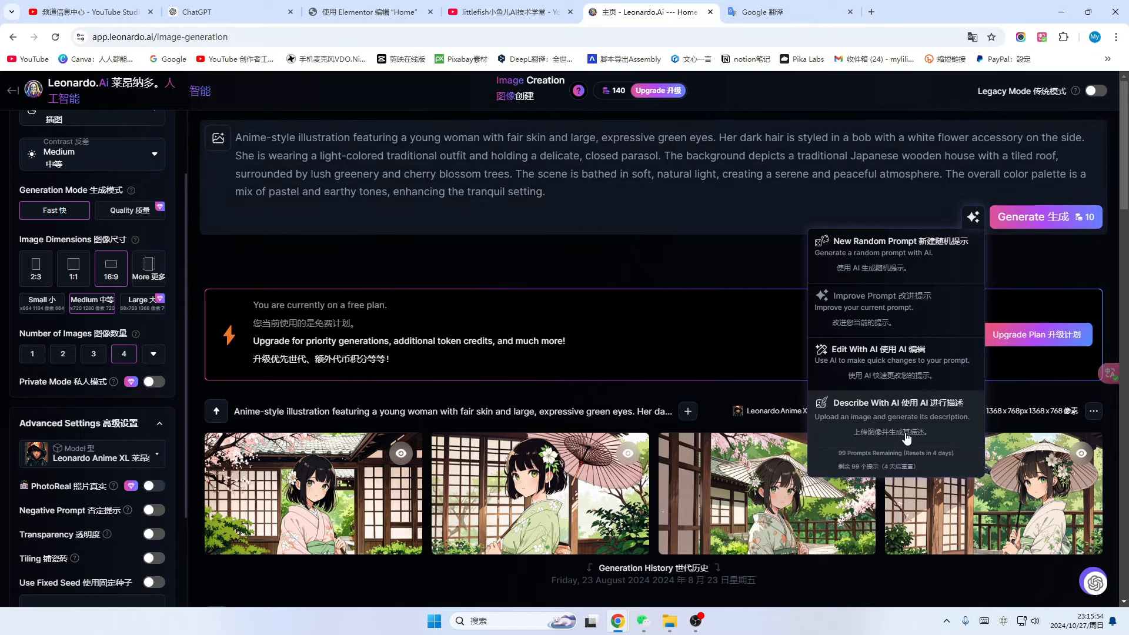
{"action": "left_click", "coordinate": [881, 258]}
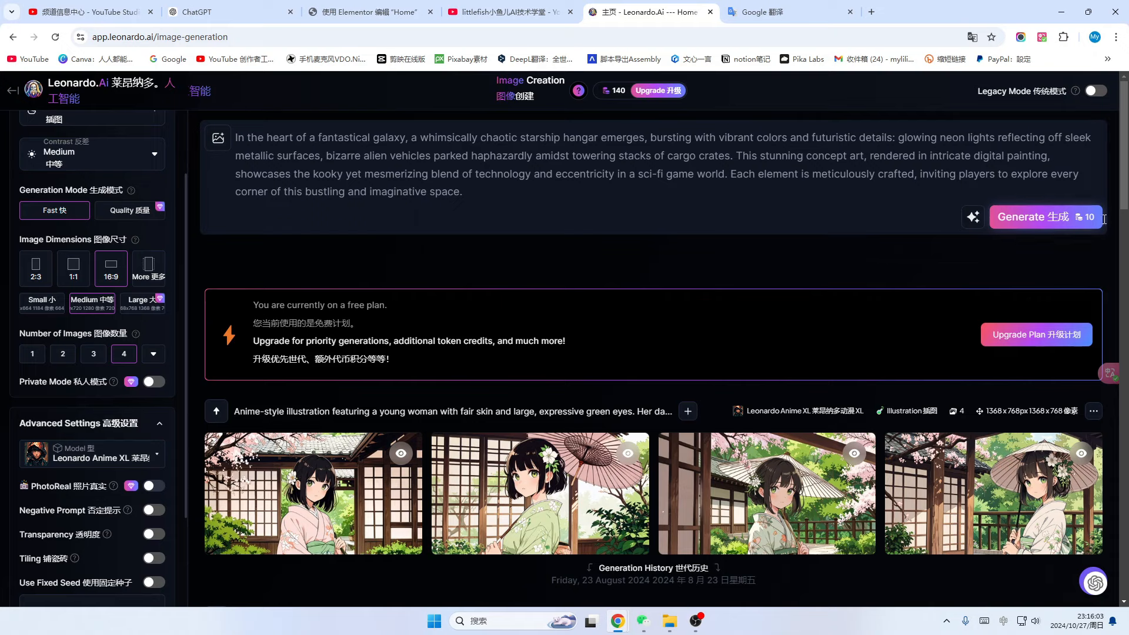
{"action": "left_click", "coordinate": [1052, 217]}
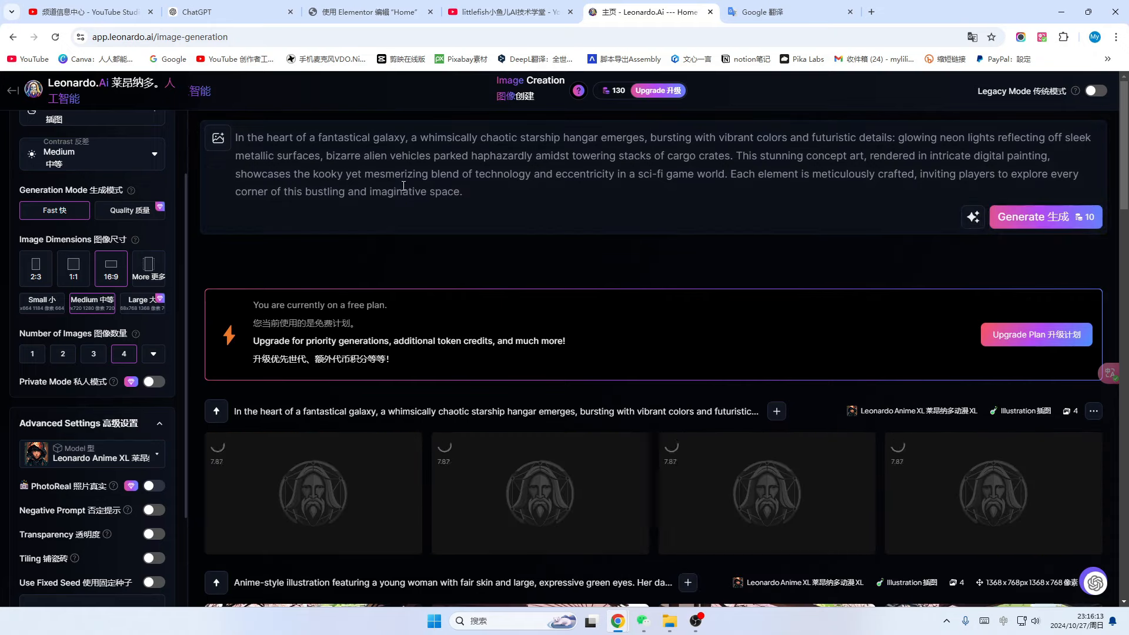
Show the AI prompt assistance options again and look over the newly generated images below the prompt
{"action": "left_click", "coordinate": [974, 217]}
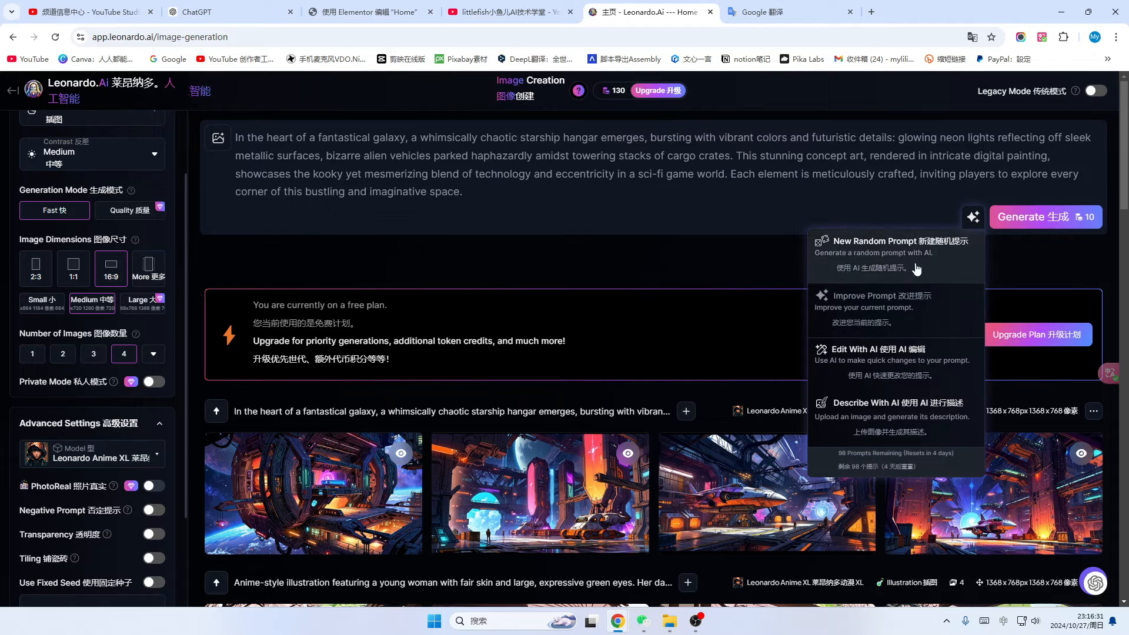
{"action": "scroll", "coordinate": [613, 371], "scroll_direction": "down", "scroll_amount": 4}
{"action": "scroll", "coordinate": [359, 329], "scroll_direction": "up", "scroll_amount": 2}
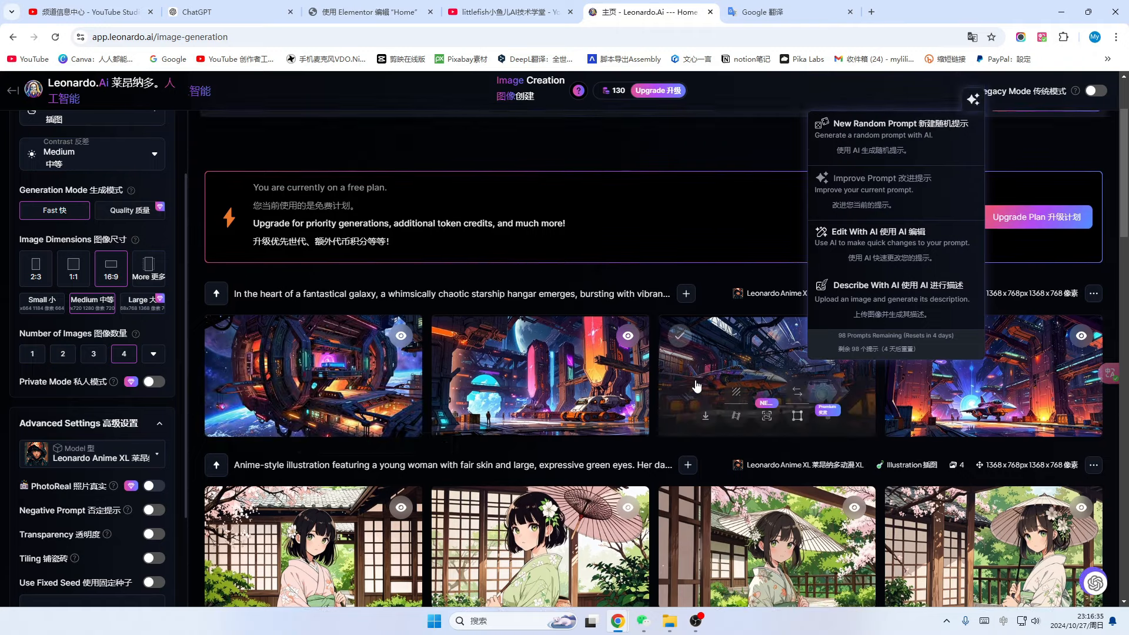
{"action": "scroll", "coordinate": [694, 390], "scroll_direction": "up", "scroll_amount": 2}
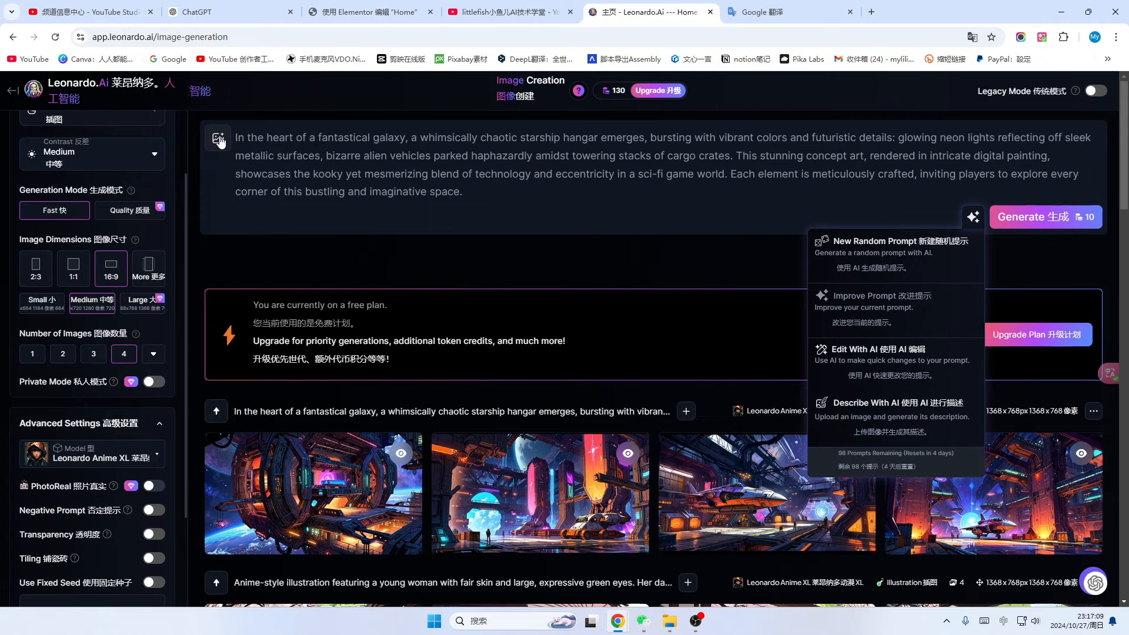
Add the anime girl with parasol picture as an Image to Image reference through Image Guidance
{"action": "left_click", "coordinate": [218, 138]}
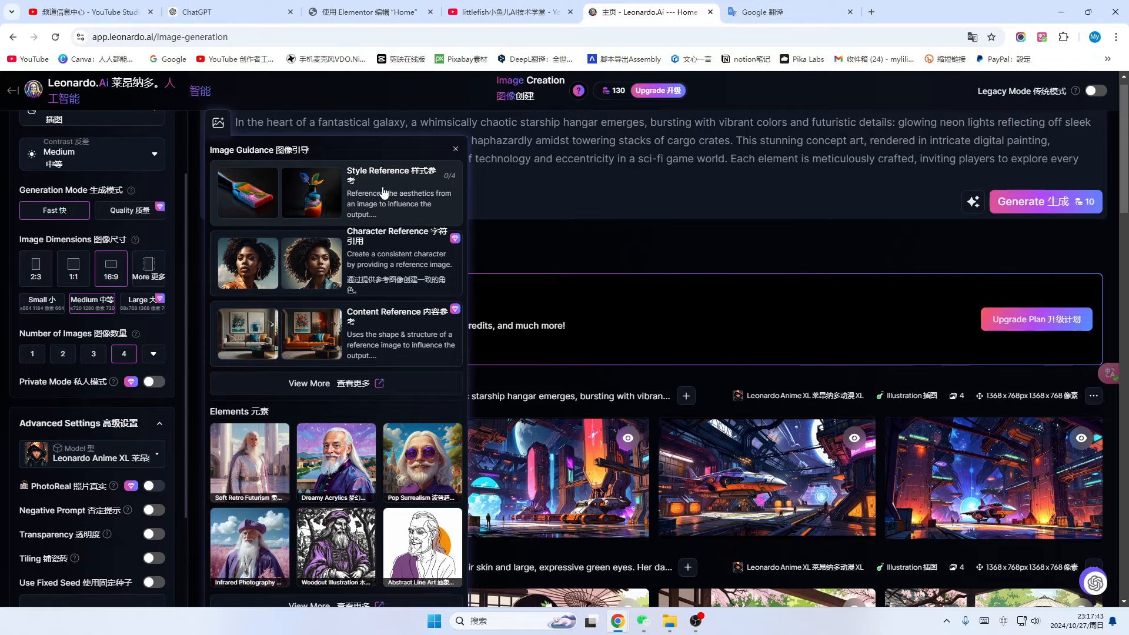
{"action": "left_click", "coordinate": [355, 383]}
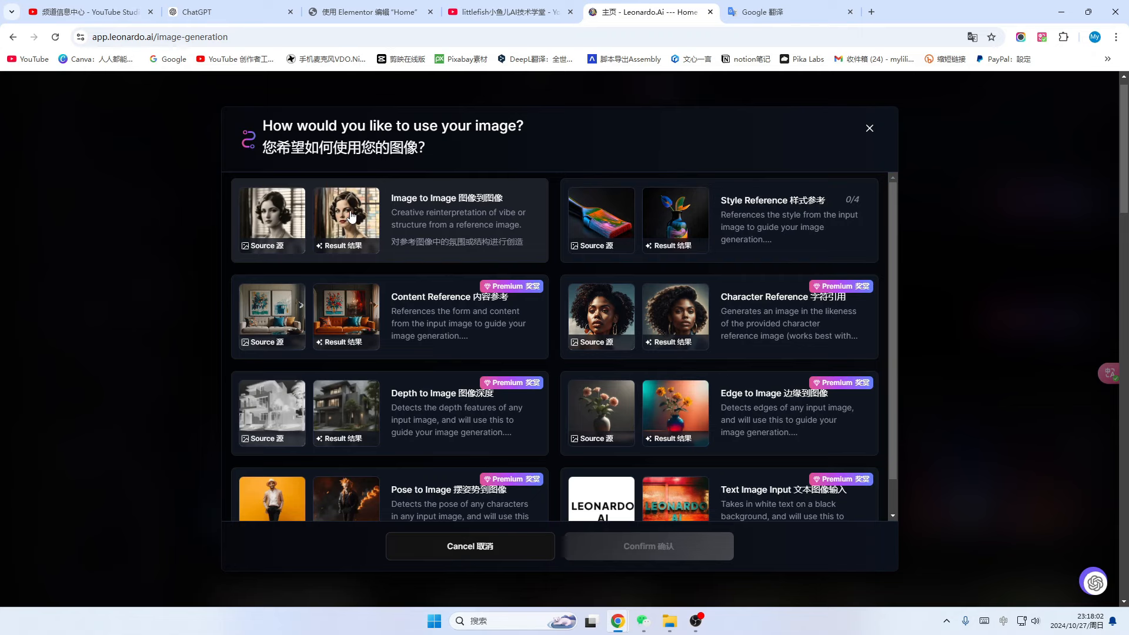
{"action": "left_click", "coordinate": [351, 219]}
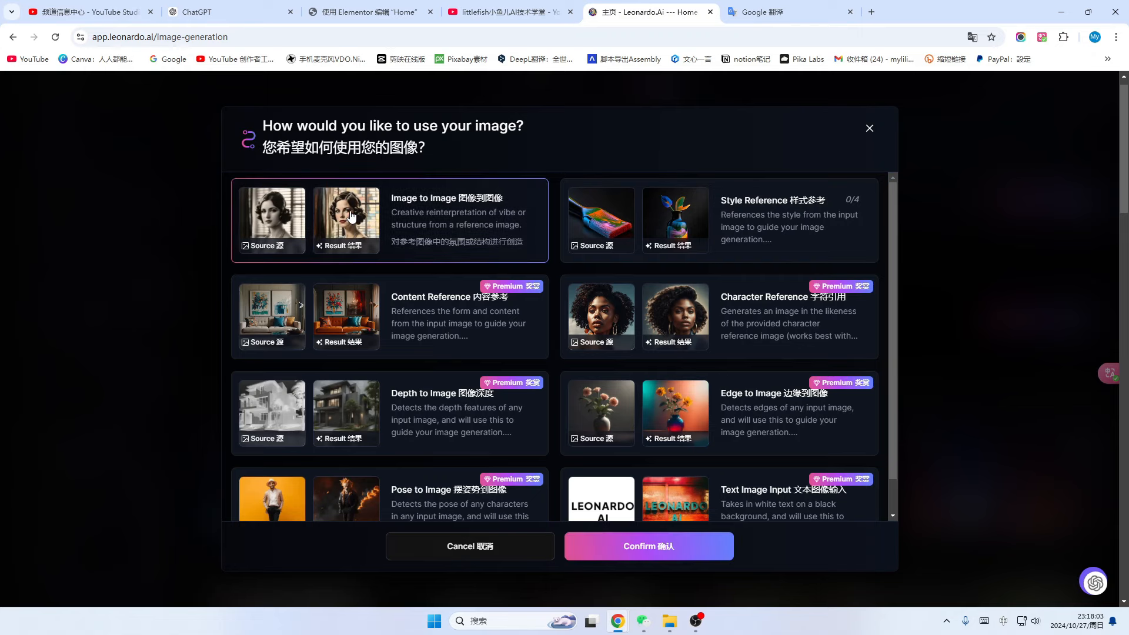
{"action": "left_click", "coordinate": [650, 547]}
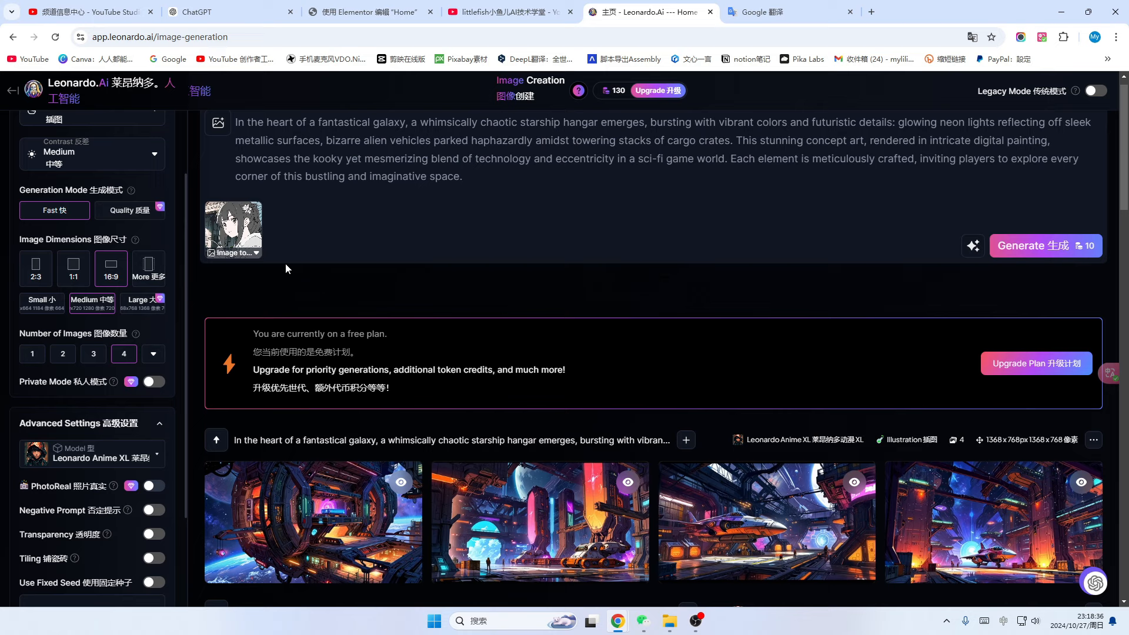
Try weaker and stronger values for the Image to Image reference, and set its Strength to 0.53
{"action": "mouse_move", "coordinate": [230, 236]}
{"action": "left_click", "coordinate": [256, 255]}
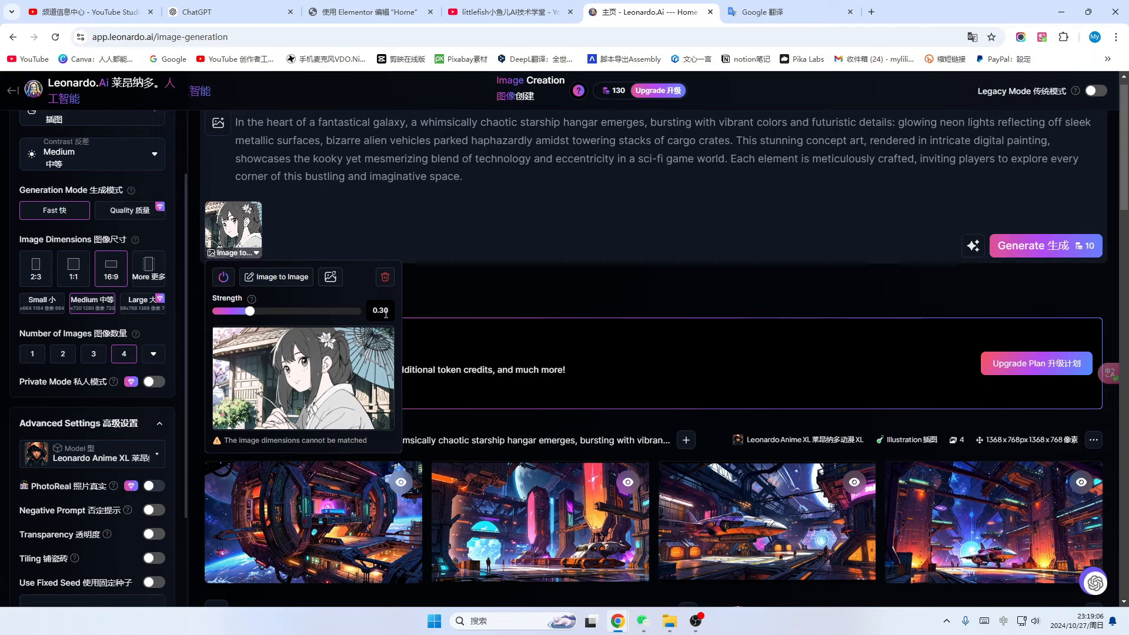
{"action": "left_click_drag", "start_coordinate": [250, 312], "coordinate": [318, 318]}
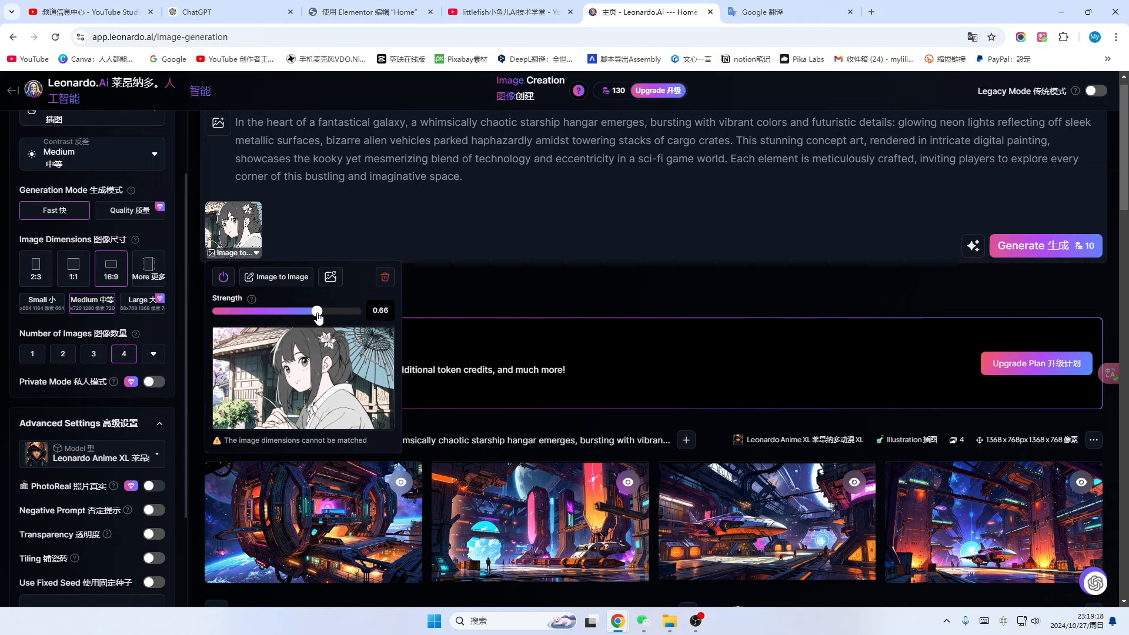
{"action": "left_click_drag", "start_coordinate": [318, 318], "coordinate": [209, 320]}
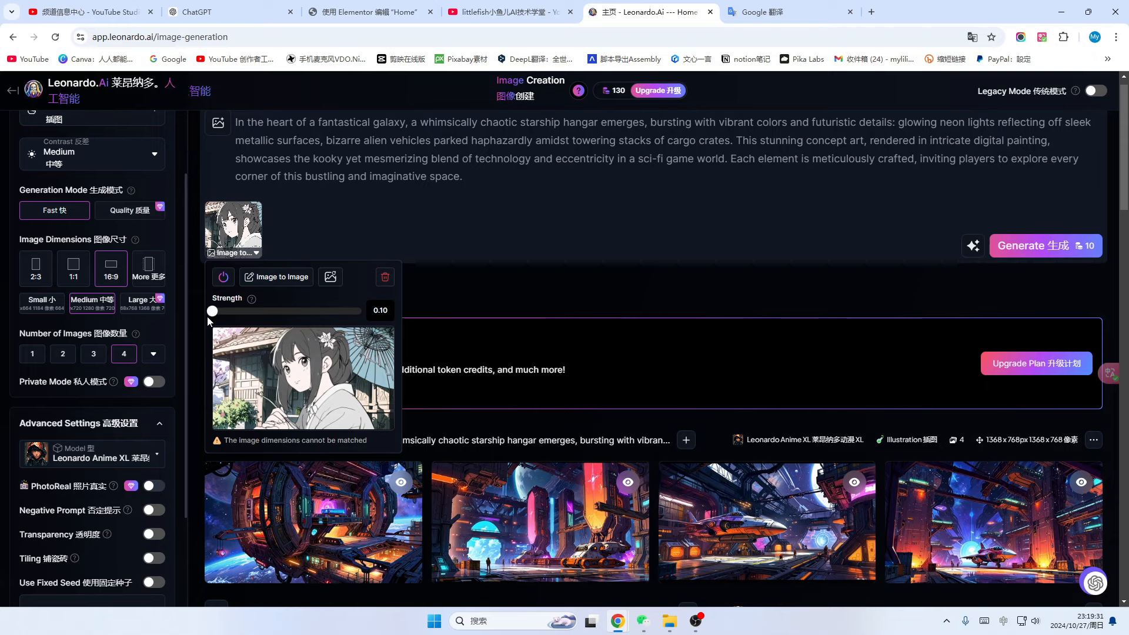
{"action": "left_click_drag", "start_coordinate": [208, 320], "coordinate": [276, 356]}
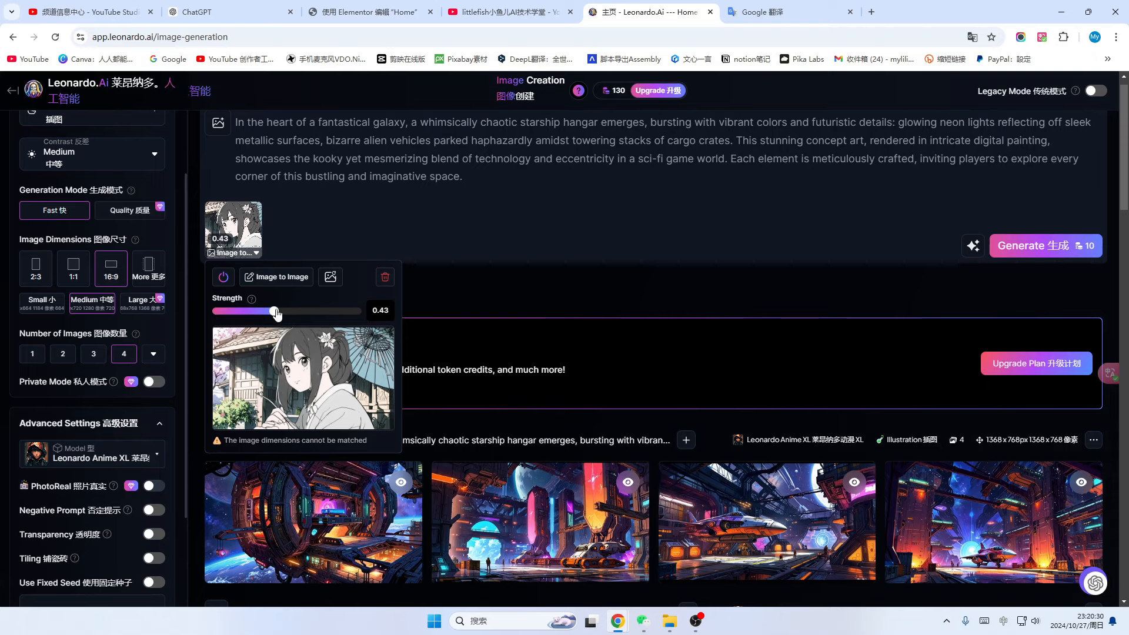
{"action": "left_click_drag", "start_coordinate": [270, 315], "coordinate": [232, 318]}
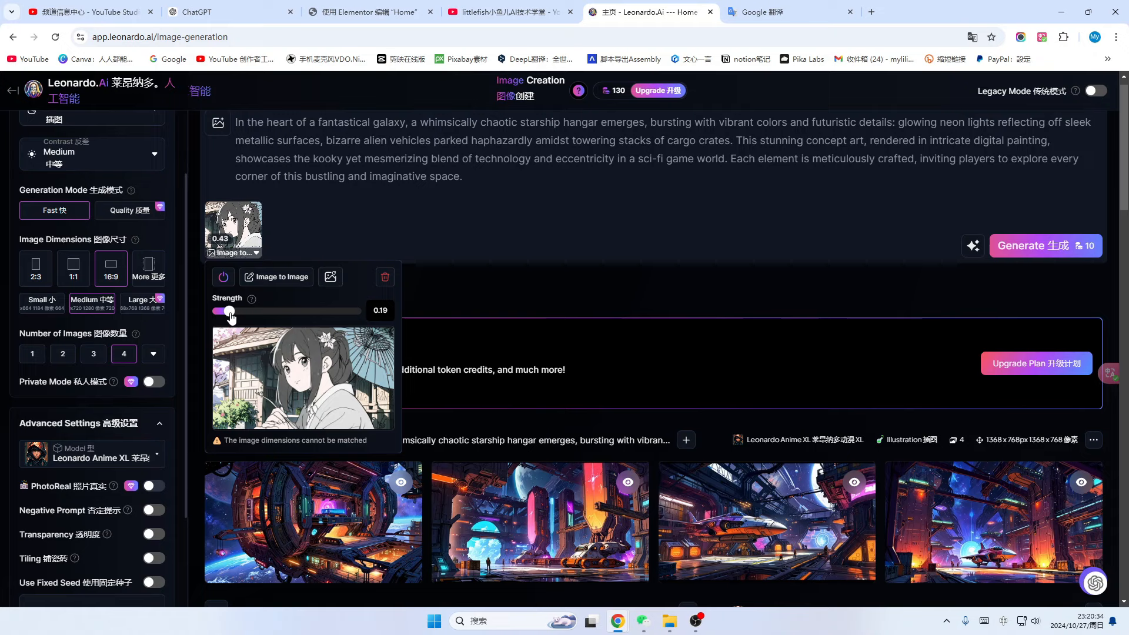
{"action": "left_click_drag", "start_coordinate": [230, 312], "coordinate": [295, 321]}
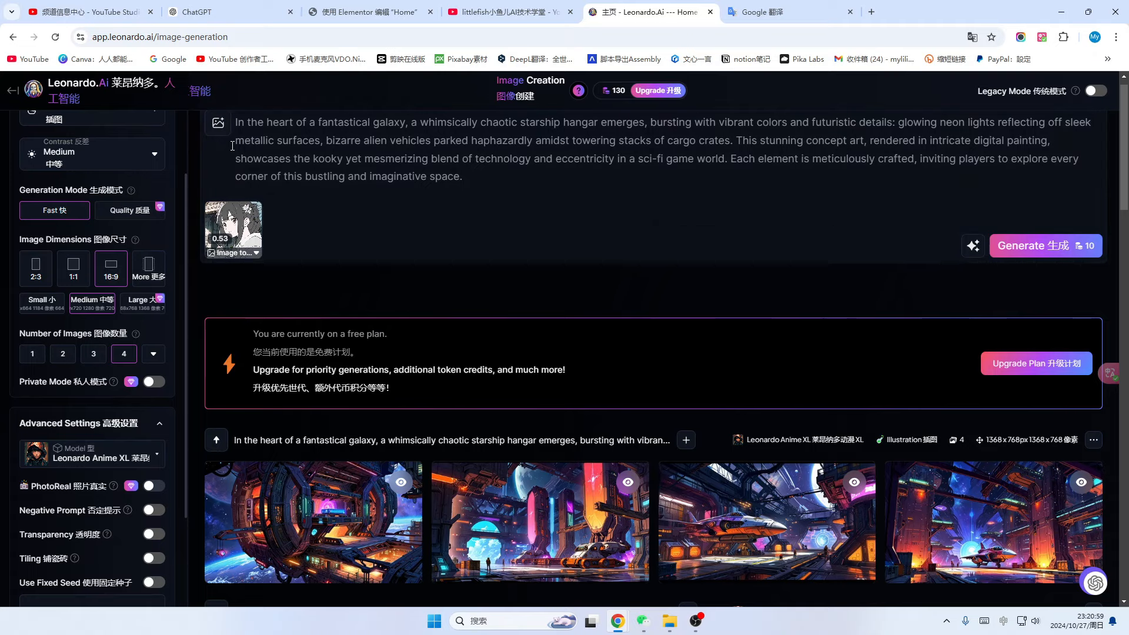
Browse the full Elements collection and add the Soft Pastel Anime element to the prompt
{"action": "left_click", "coordinate": [218, 124]}
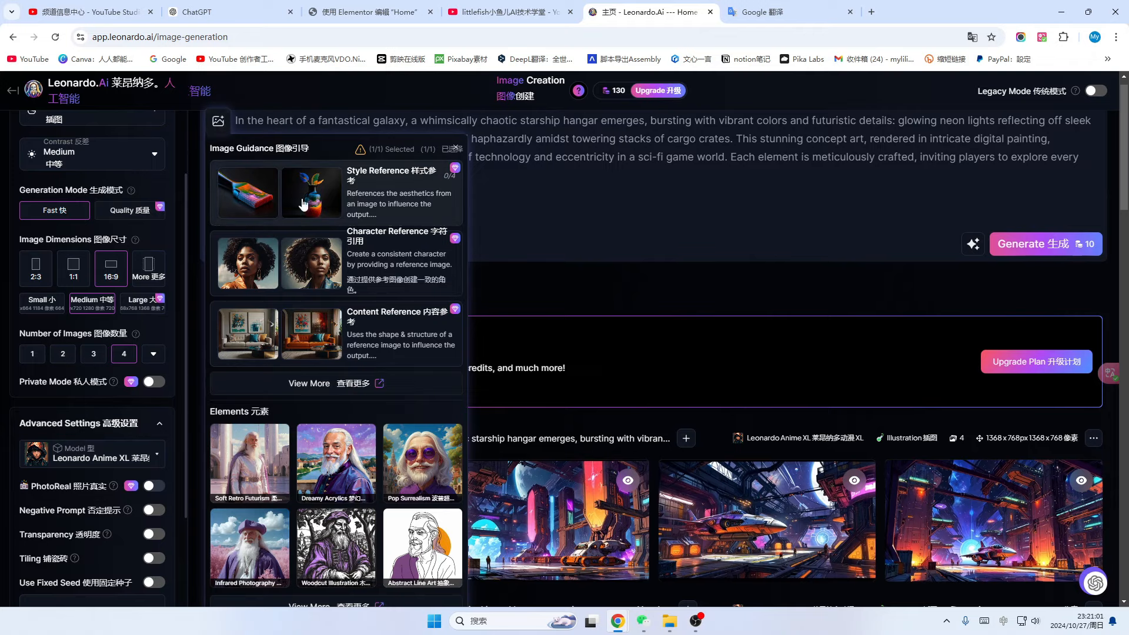
{"action": "scroll", "coordinate": [325, 198], "scroll_direction": "down", "scroll_amount": 4}
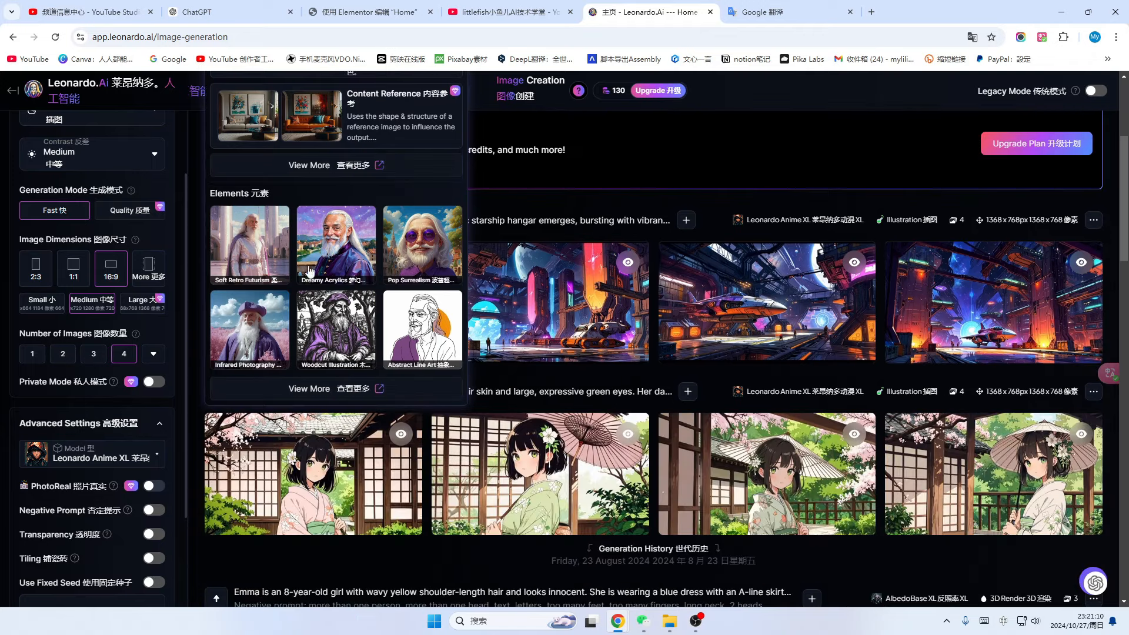
{"action": "left_click", "coordinate": [351, 388]}
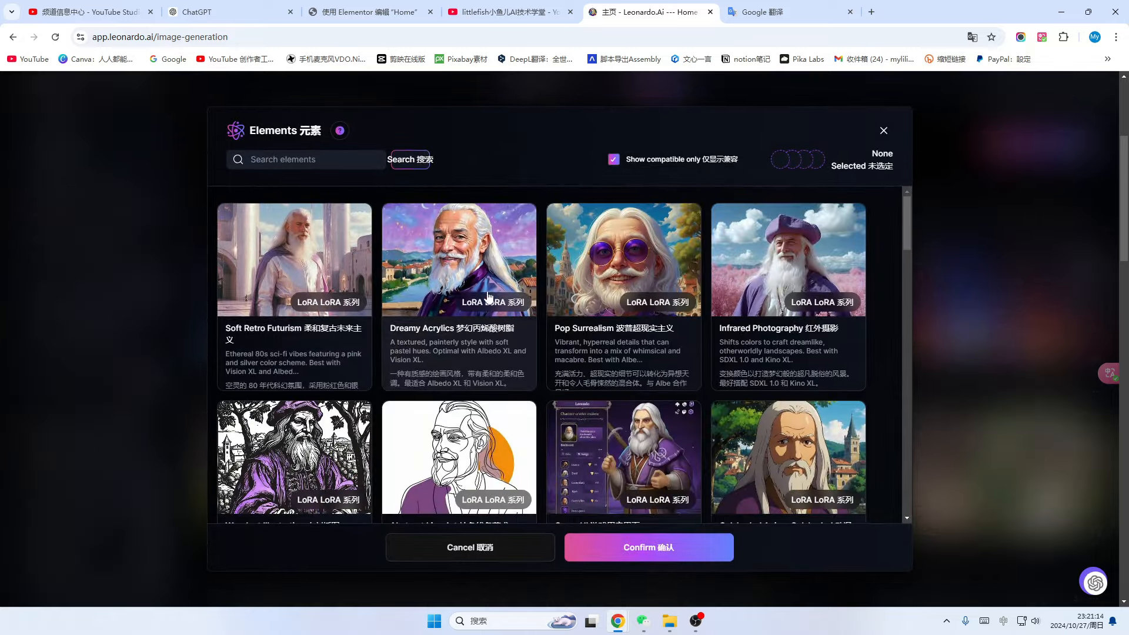
{"action": "scroll", "coordinate": [344, 259], "scroll_direction": "down", "scroll_amount": 3}
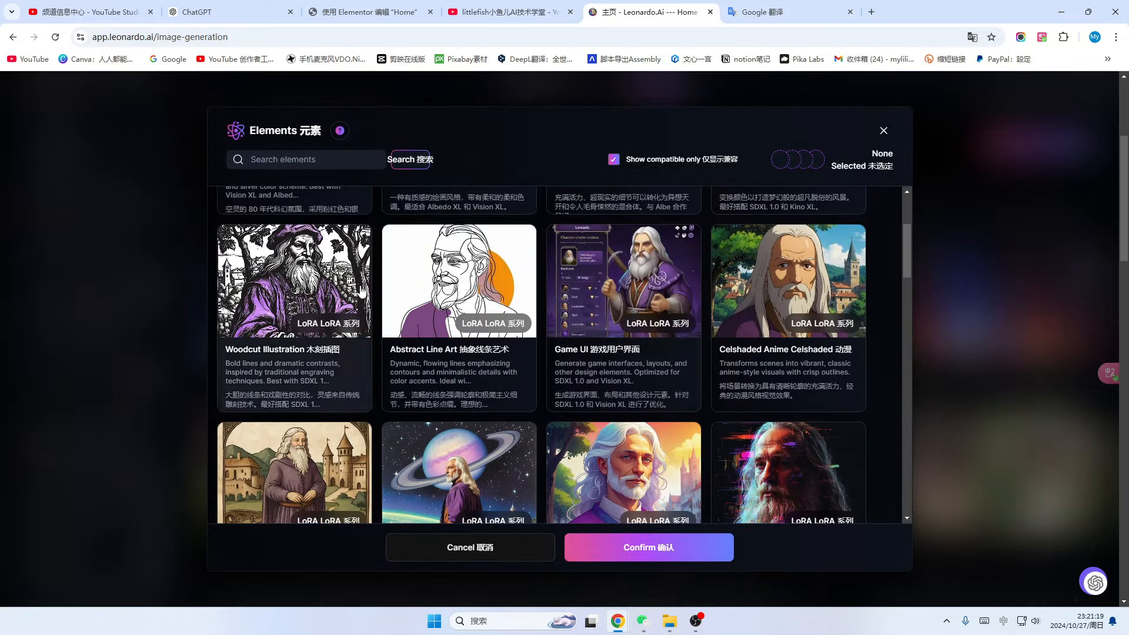
{"action": "scroll", "coordinate": [615, 351], "scroll_direction": "down", "scroll_amount": 4}
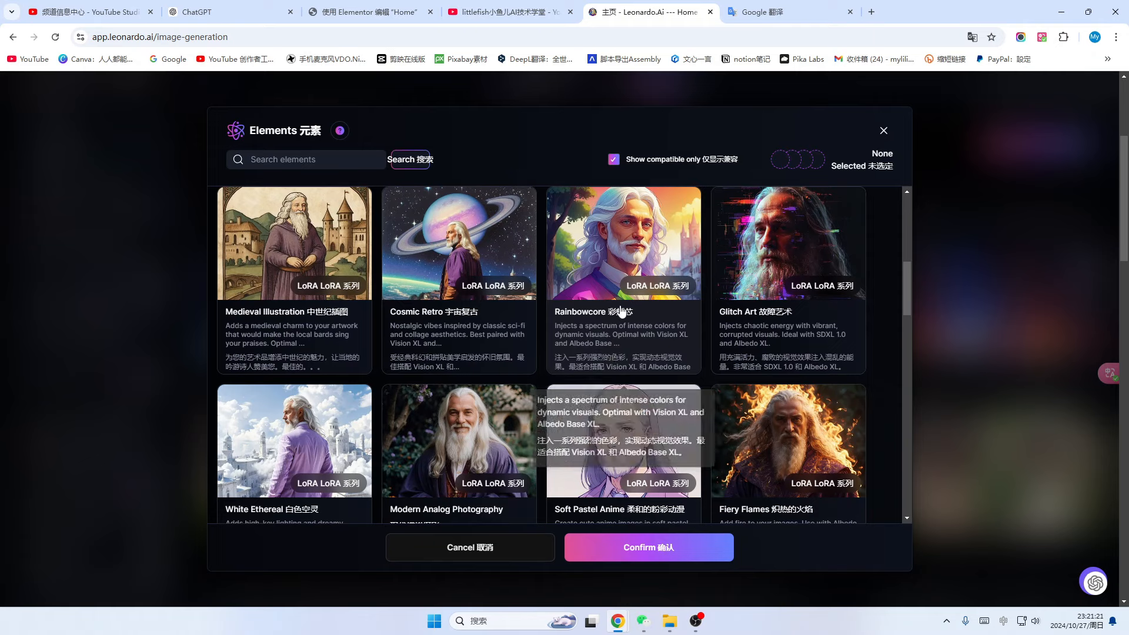
{"action": "scroll", "coordinate": [622, 310], "scroll_direction": "down", "scroll_amount": 2}
{"action": "scroll", "coordinate": [623, 311], "scroll_direction": "up", "scroll_amount": 4}
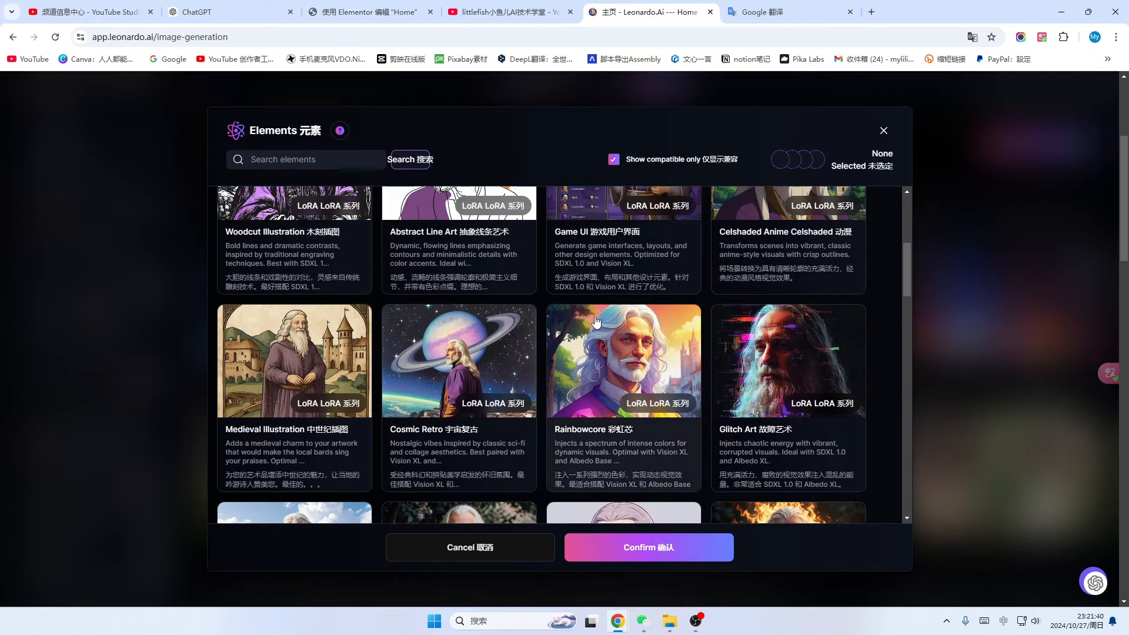
{"action": "scroll", "coordinate": [563, 328], "scroll_direction": "down", "scroll_amount": 4}
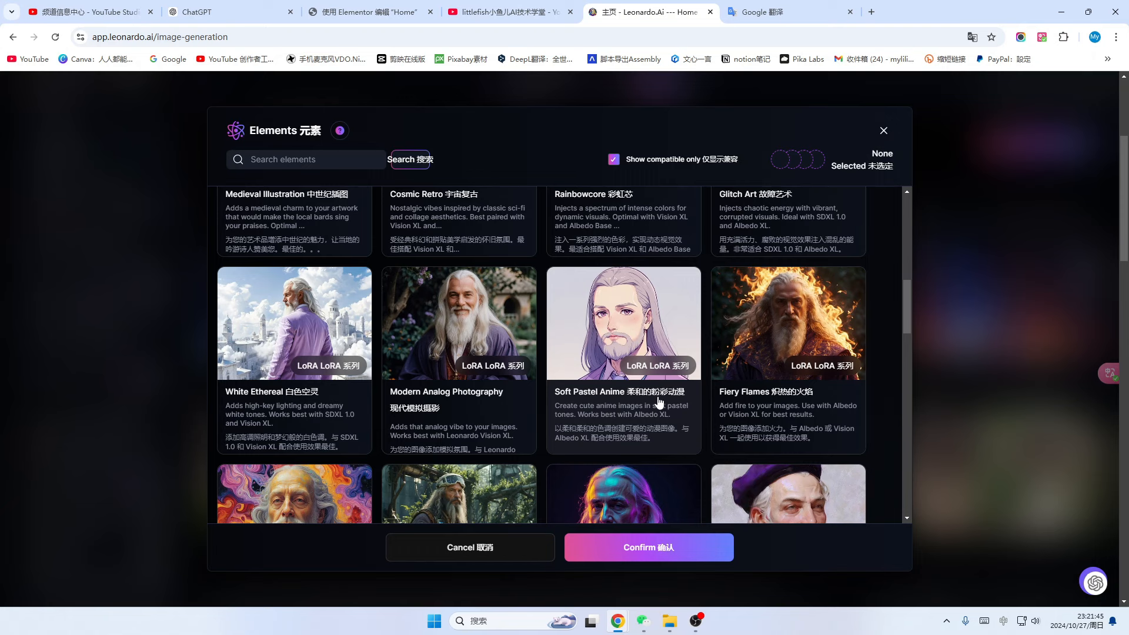
{"action": "left_click", "coordinate": [635, 335]}
{"action": "left_click", "coordinate": [646, 570]}
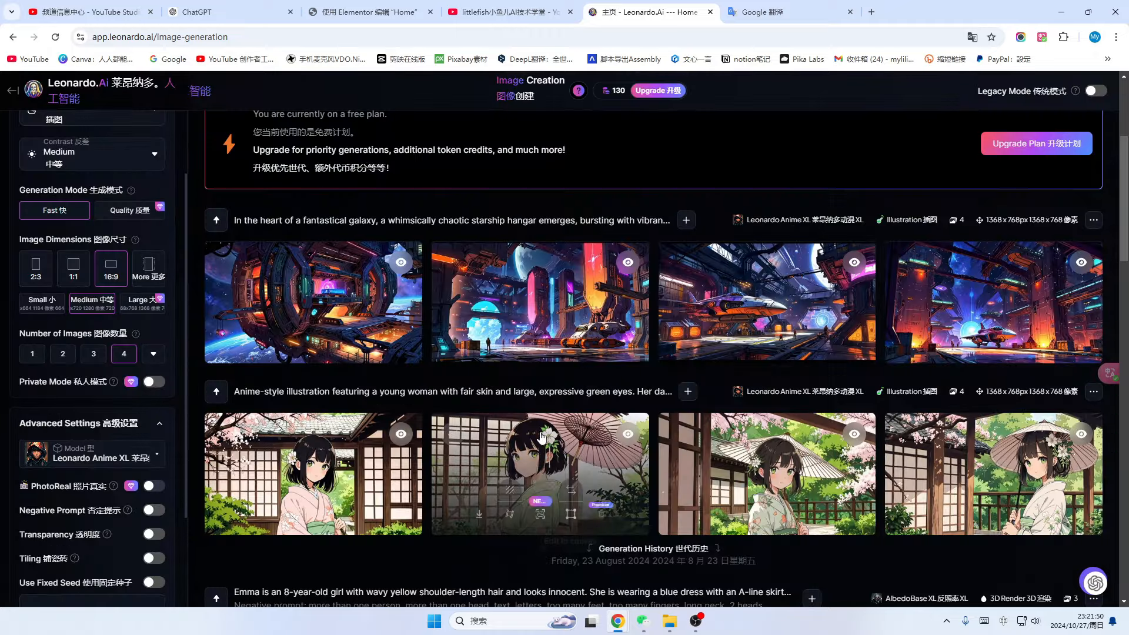
{"action": "scroll", "coordinate": [486, 353], "scroll_direction": "up", "scroll_amount": 4}
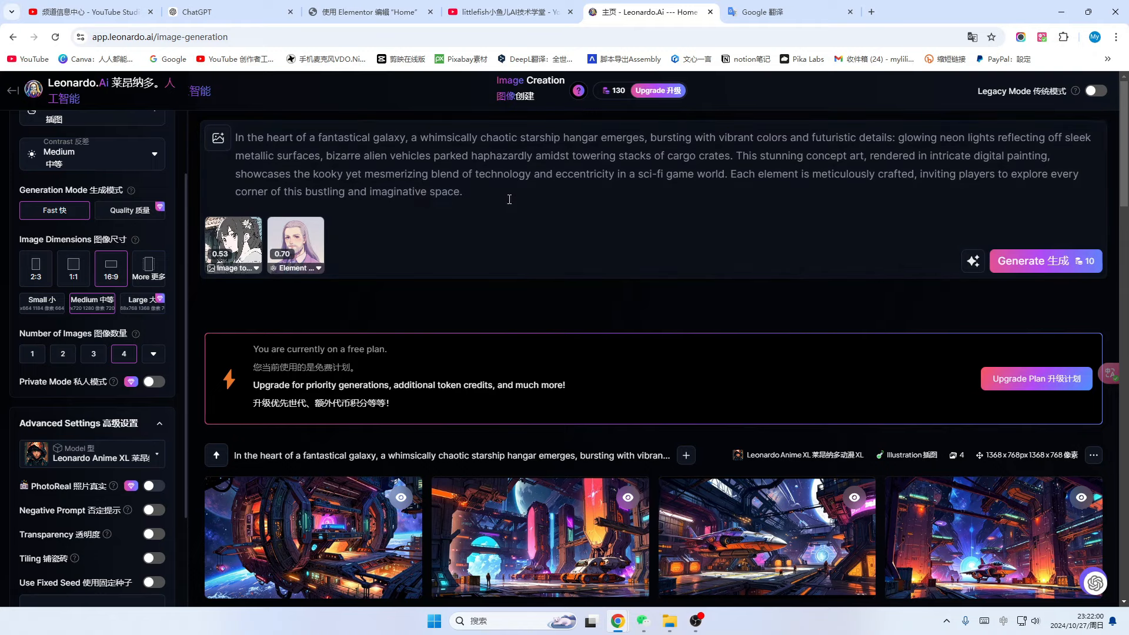
Switch to Google Translate, translate 一个漂亮女孩 into English, and replace the Leonardo.Ai prompt with the translation "A beautiful girl"
{"action": "left_click", "coordinate": [764, 12]}
{"action": "left_click_drag", "start_coordinate": [230, 194], "coordinate": [160, 206]}
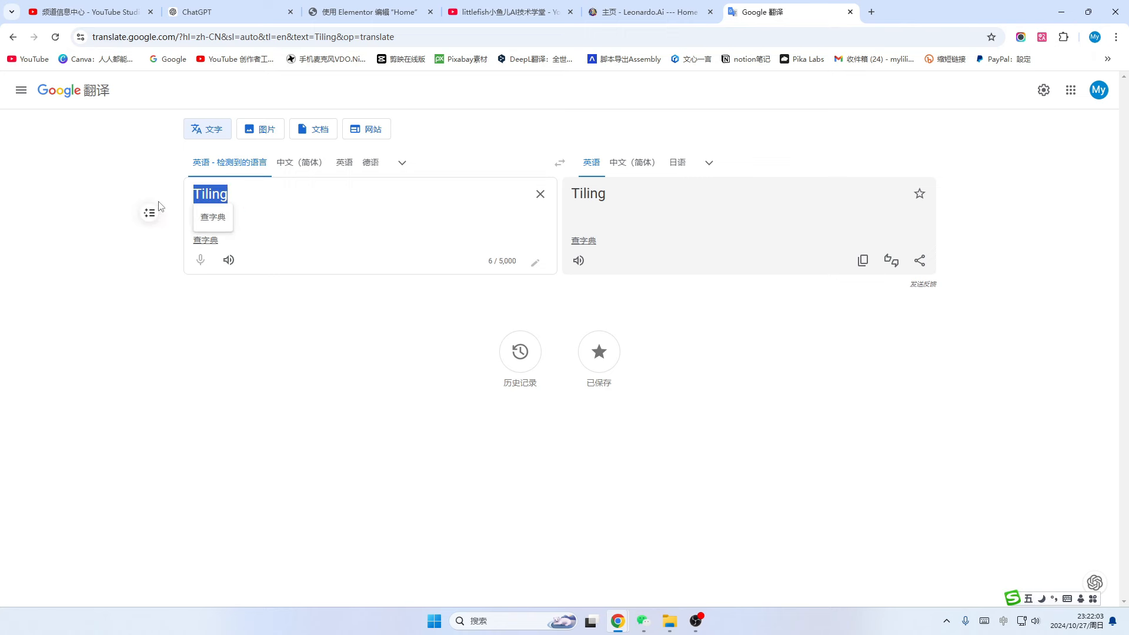
{"action": "type", "text": "一个"}
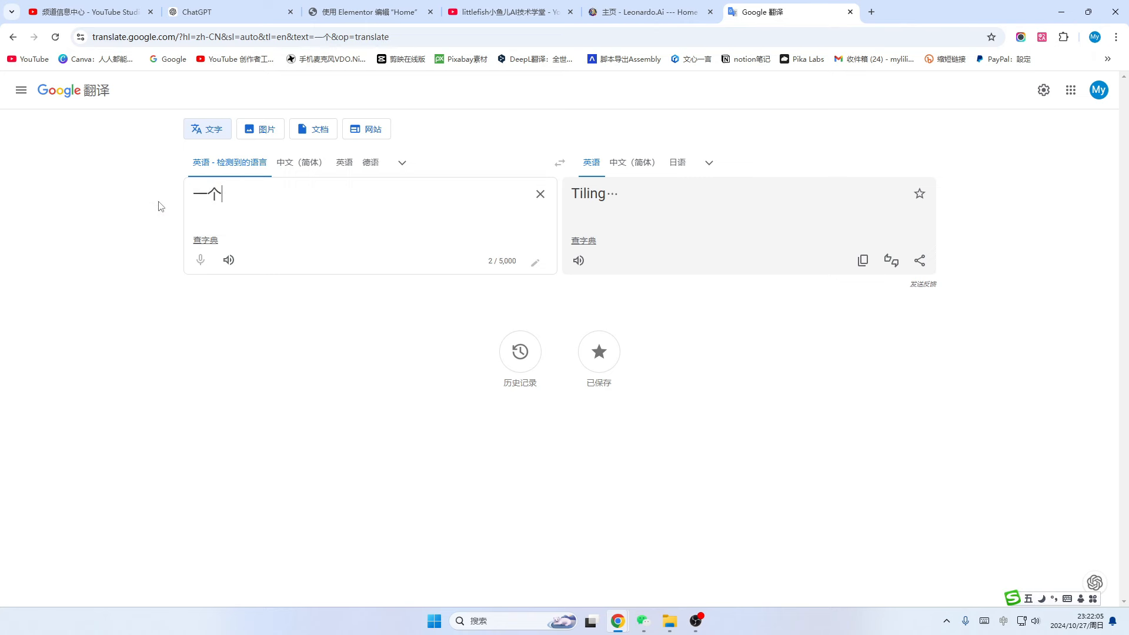
{"action": "type", "text": "飘漂亮女孩"}
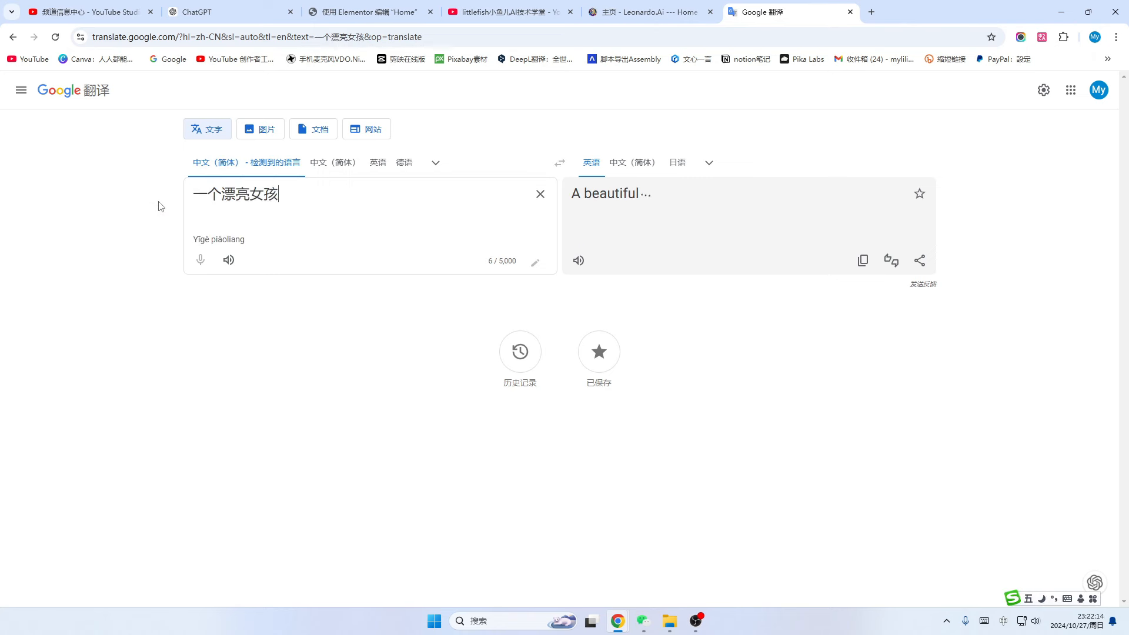
{"action": "left_click", "coordinate": [863, 260]}
{"action": "left_click", "coordinate": [646, 10]}
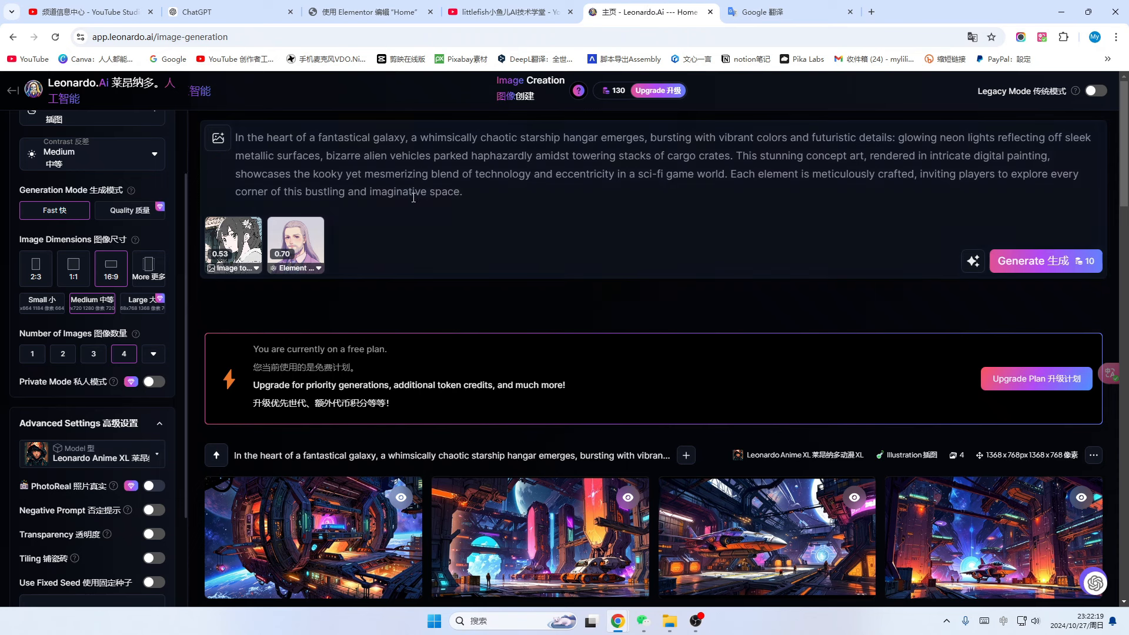
{"action": "left_click_drag", "start_coordinate": [499, 193], "coordinate": [217, 132]}
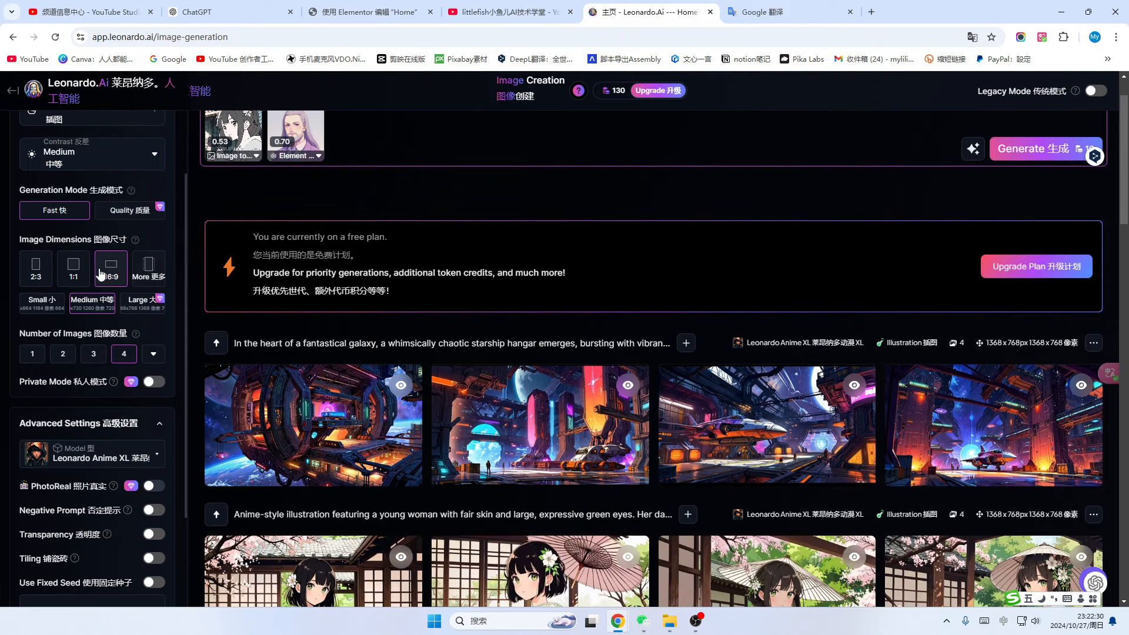
Check the additional Image Dimensions options, and generate four 16:9 images from the prompt with its reference image and element
{"action": "left_click", "coordinate": [147, 268]}
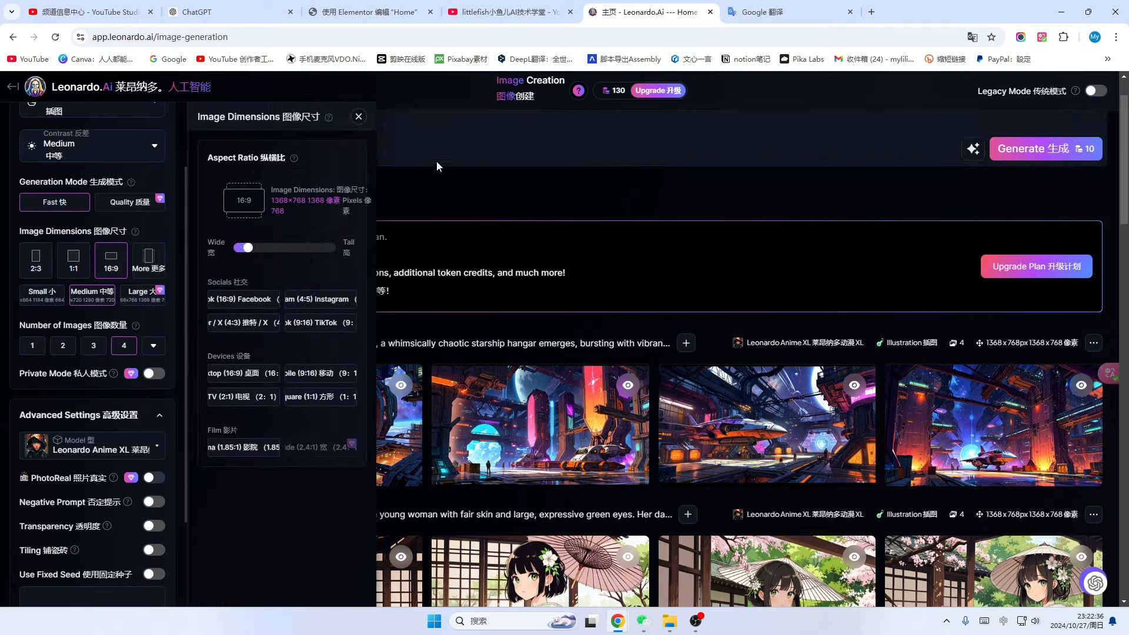
{"action": "left_click", "coordinate": [358, 116]}
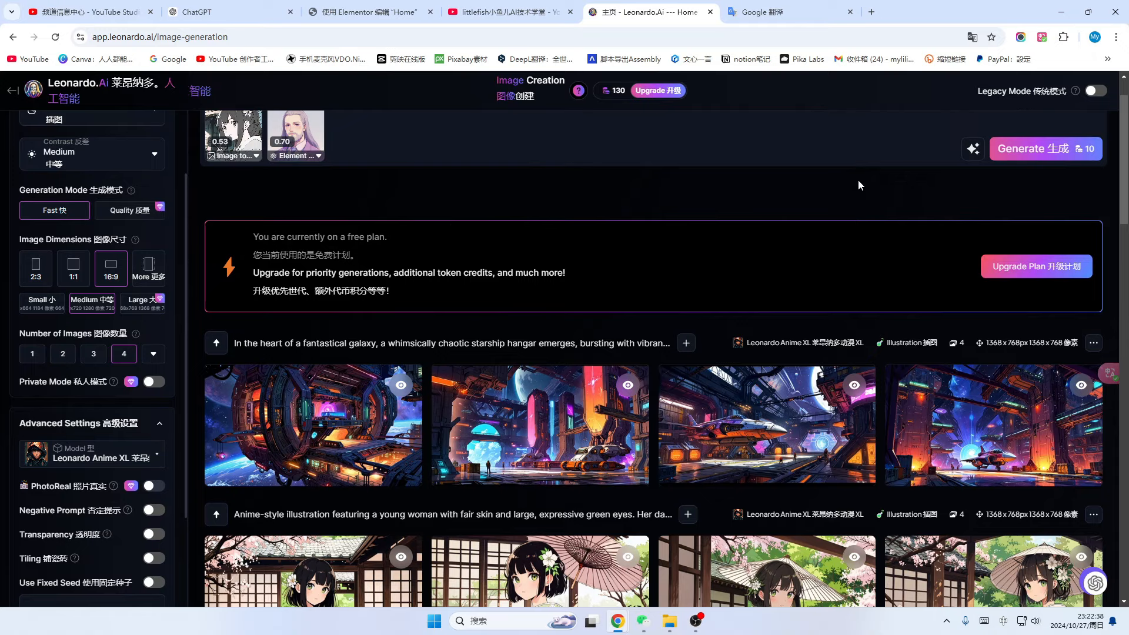
{"action": "scroll", "coordinate": [859, 186], "scroll_direction": "up", "scroll_amount": 1}
{"action": "left_click", "coordinate": [1032, 208]}
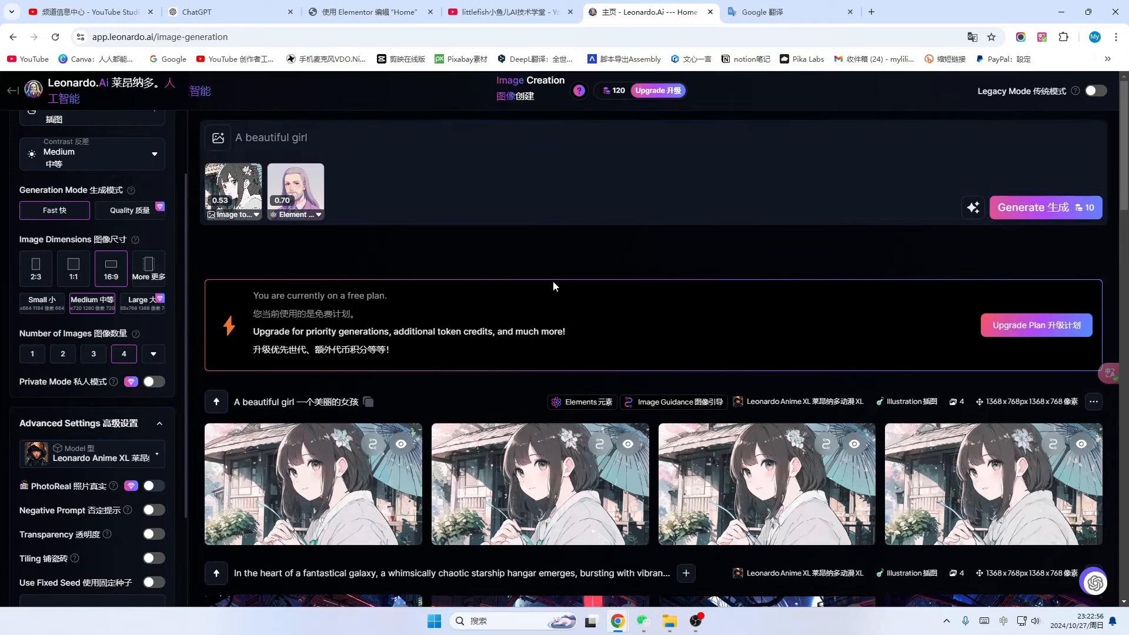
{"action": "scroll", "coordinate": [647, 382], "scroll_direction": "down", "scroll_amount": 1}
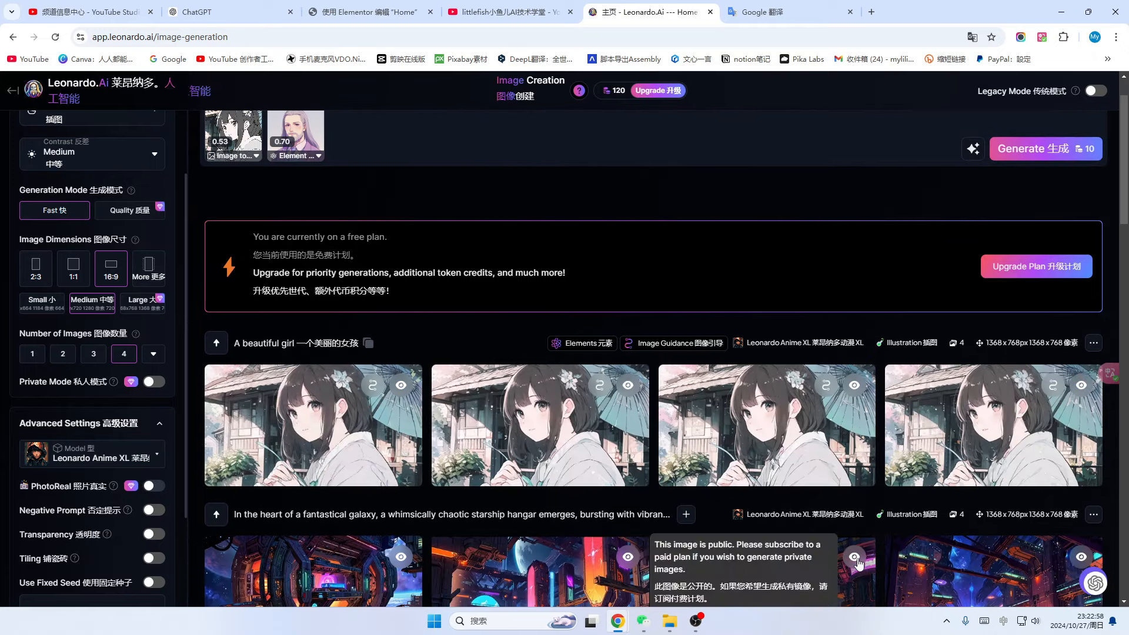
View the newly generated "A beautiful girl" images enlarged one after another, and return to the generation page
{"action": "left_click", "coordinate": [683, 432]}
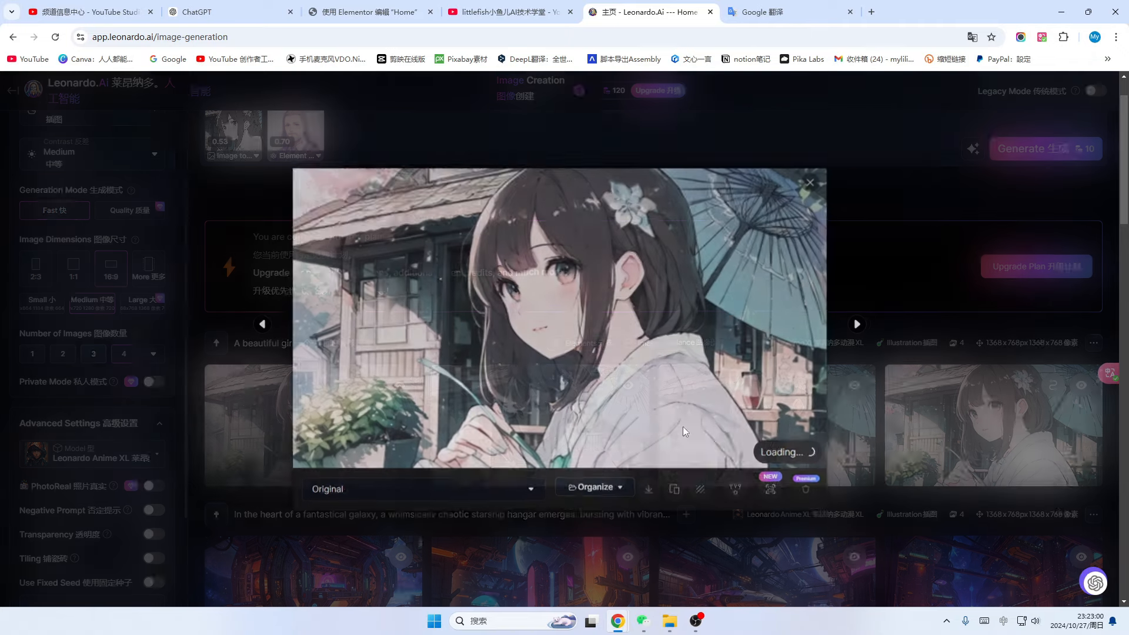
{"action": "left_click", "coordinate": [859, 324]}
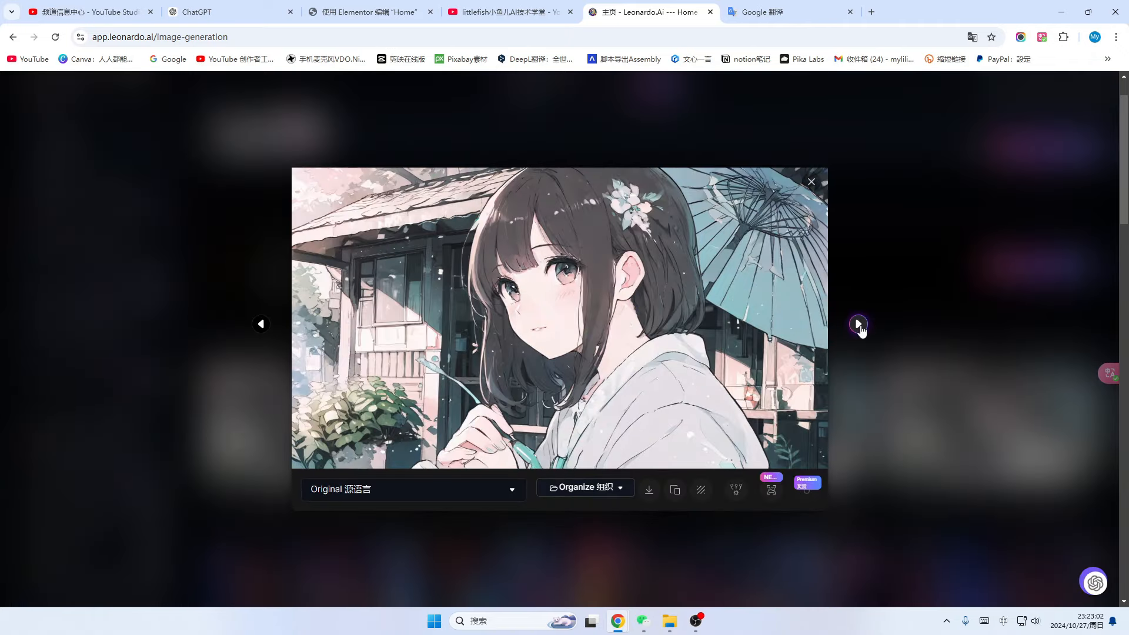
{"action": "left_click", "coordinate": [858, 324]}
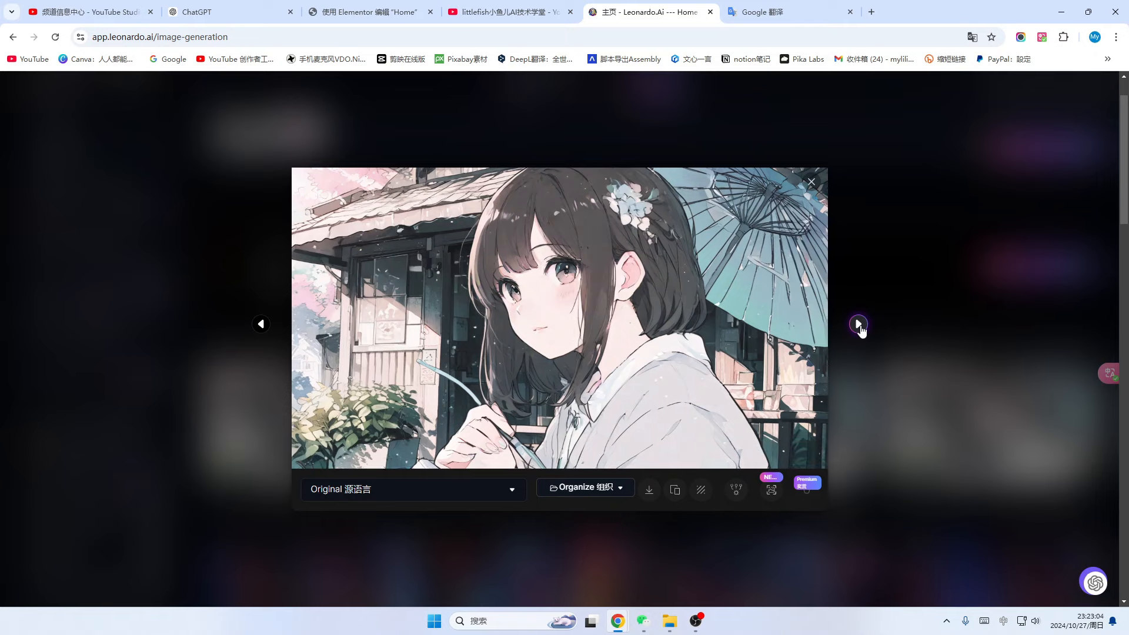
{"action": "left_click", "coordinate": [859, 324]}
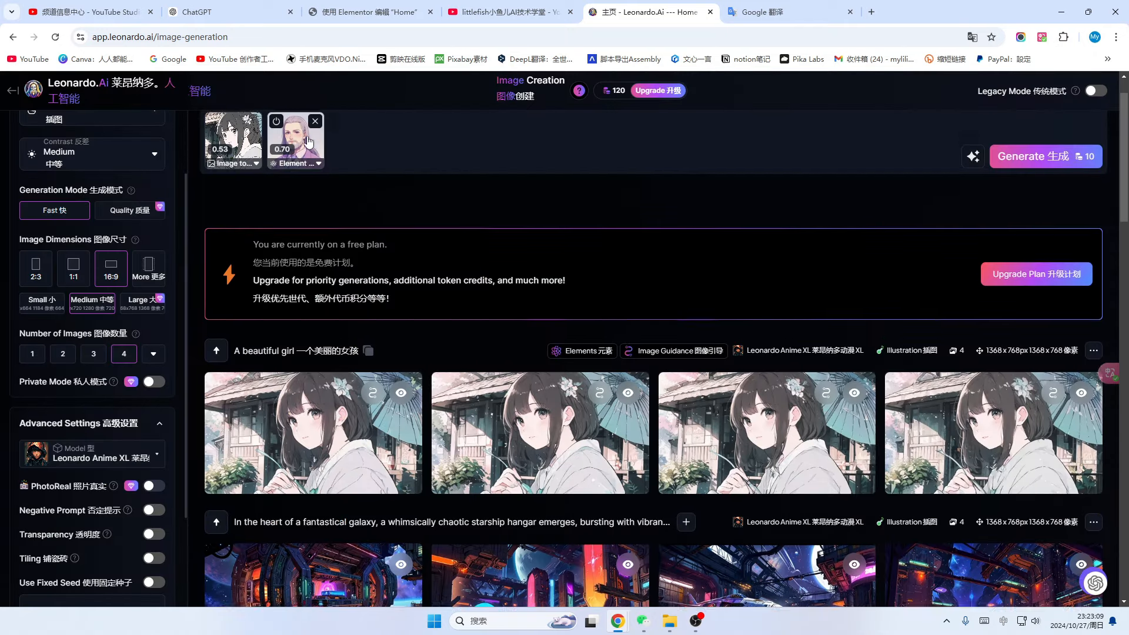
{"action": "scroll", "coordinate": [307, 141], "scroll_direction": "up", "scroll_amount": 1}
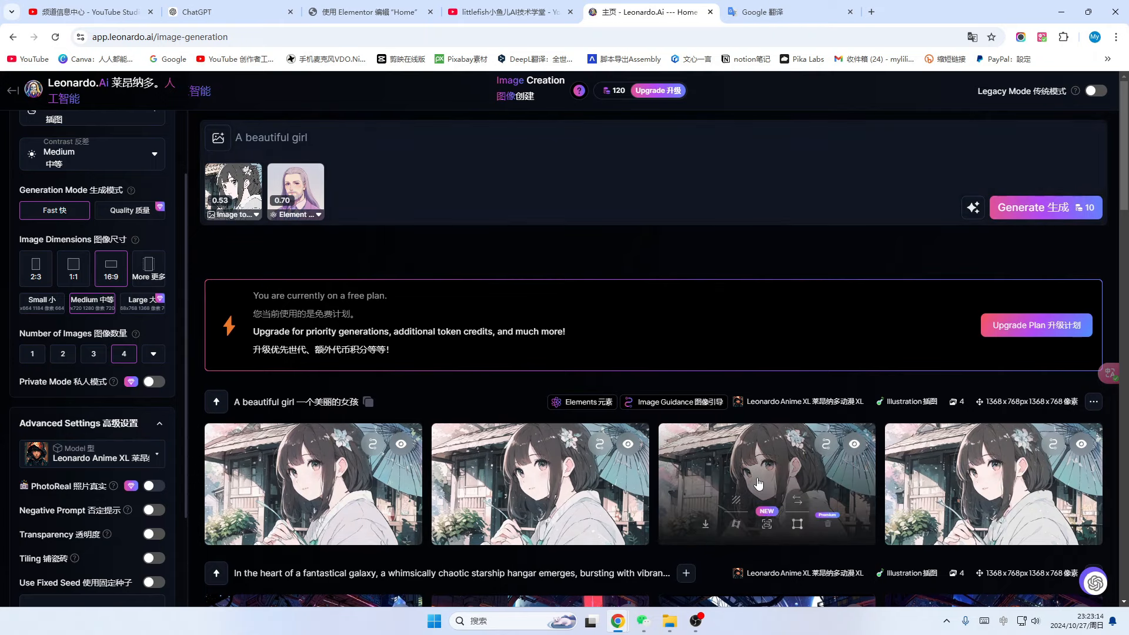
Lower the Image to Image reference Strength to 0.30 and generate four new images from the same prompt
{"action": "left_click", "coordinate": [252, 215]}
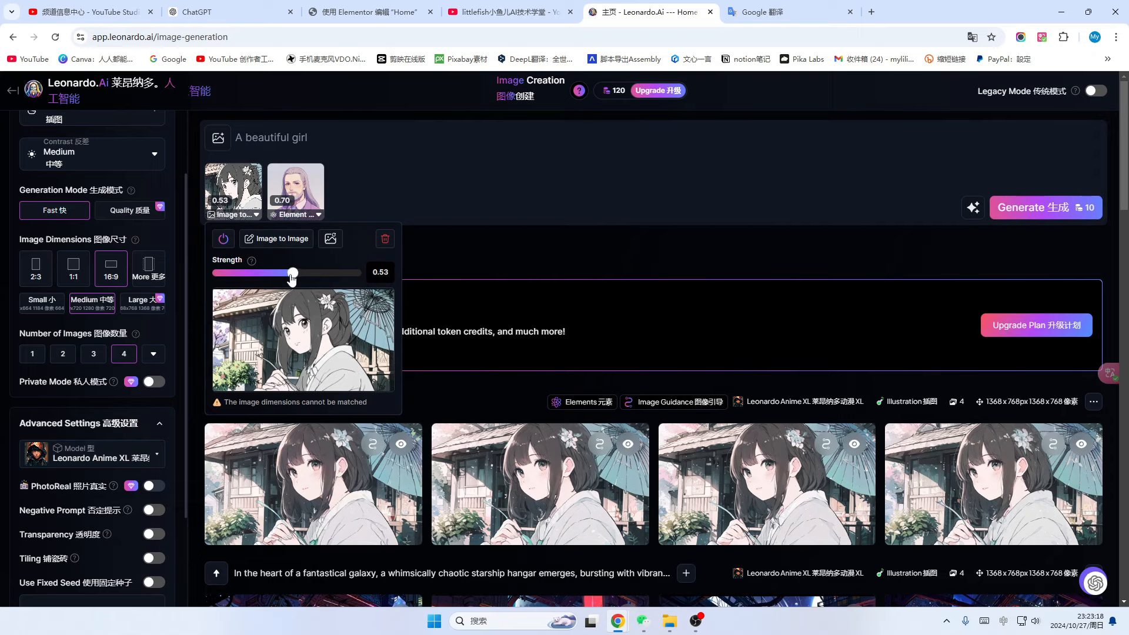
{"action": "left_click_drag", "start_coordinate": [292, 278], "coordinate": [250, 280]}
{"action": "left_click", "coordinate": [1041, 210]}
{"action": "scroll", "coordinate": [777, 414], "scroll_direction": "down", "scroll_amount": 4}
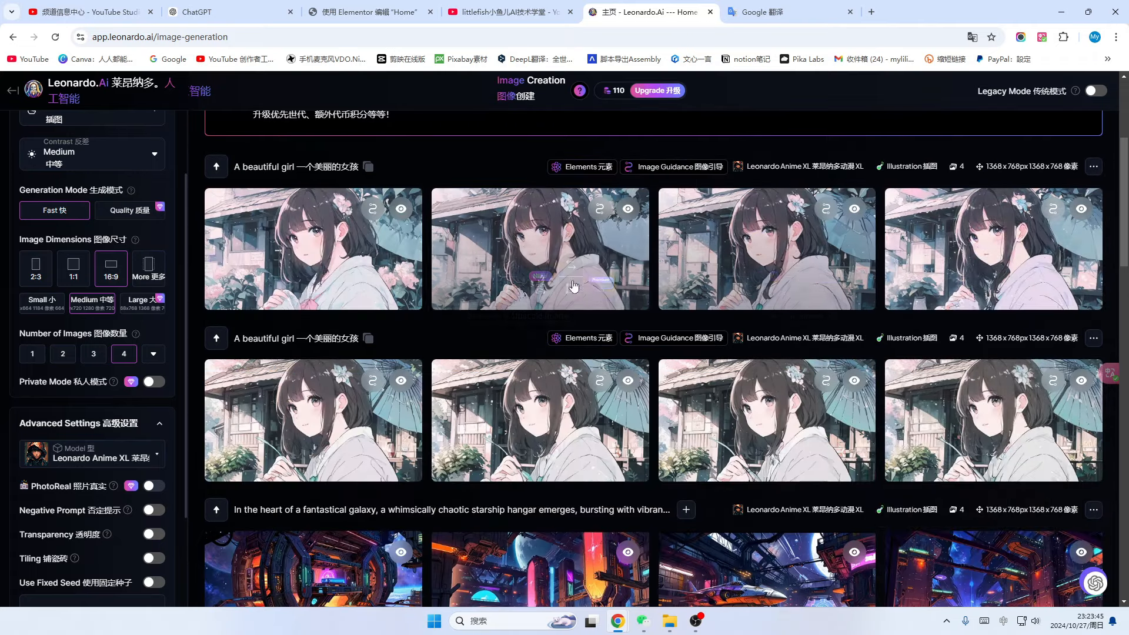
Reduce the Image to Image reference Strength further to 0.14 and generate another four images
{"action": "left_click", "coordinate": [257, 276]}
{"action": "left_click_drag", "start_coordinate": [258, 277], "coordinate": [220, 277]}
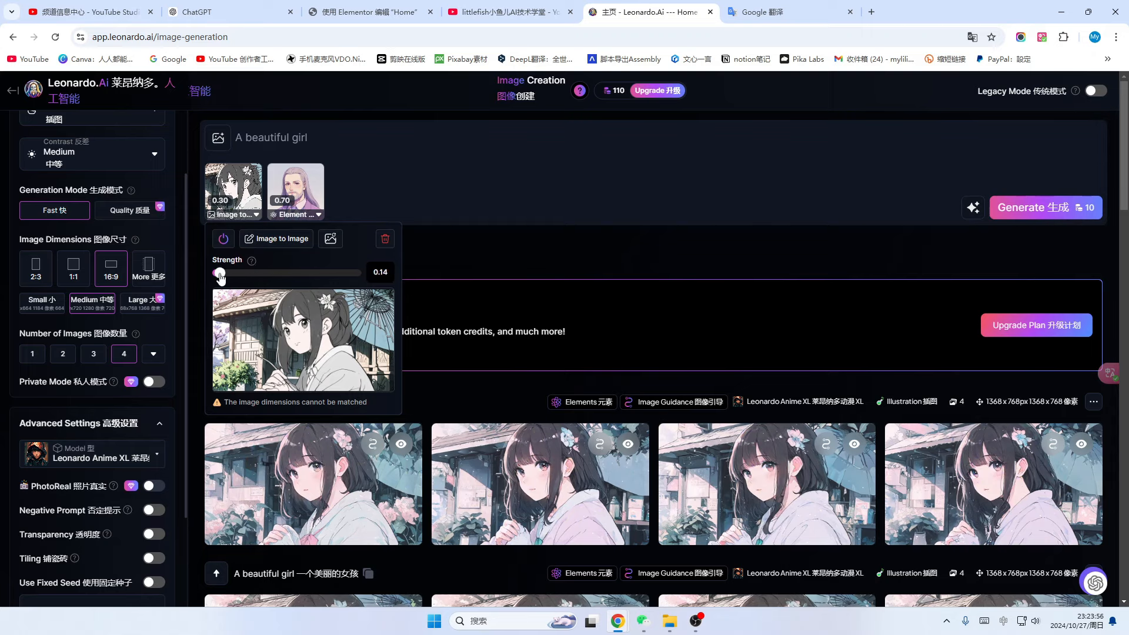
{"action": "left_click", "coordinate": [1021, 210]}
{"action": "scroll", "coordinate": [637, 379], "scroll_direction": "down", "scroll_amount": 3}
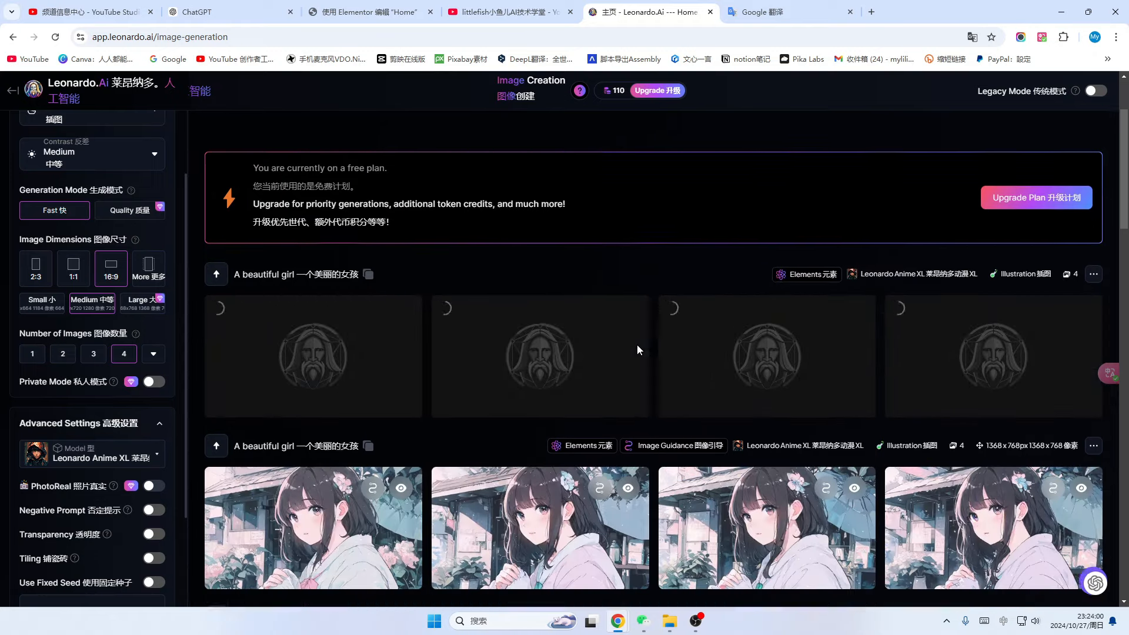
Switch to the YouTube channel to look through its videos, and return to Leonardo.Ai to review the latest images
{"action": "left_click", "coordinate": [503, 13]}
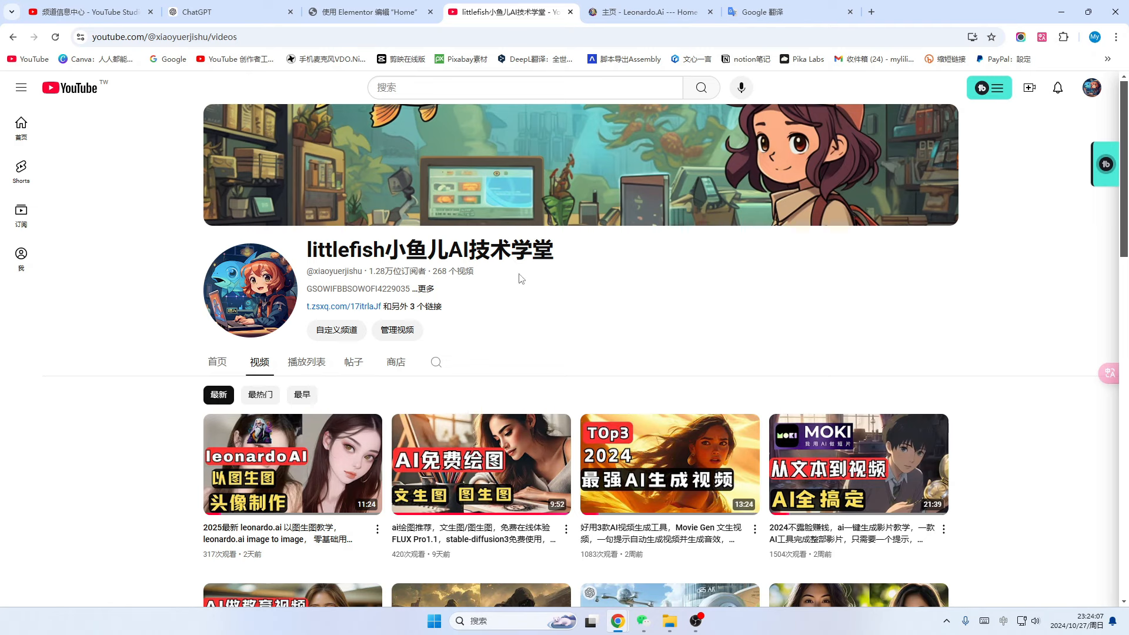
{"action": "scroll", "coordinate": [572, 313], "scroll_direction": "down", "scroll_amount": 2}
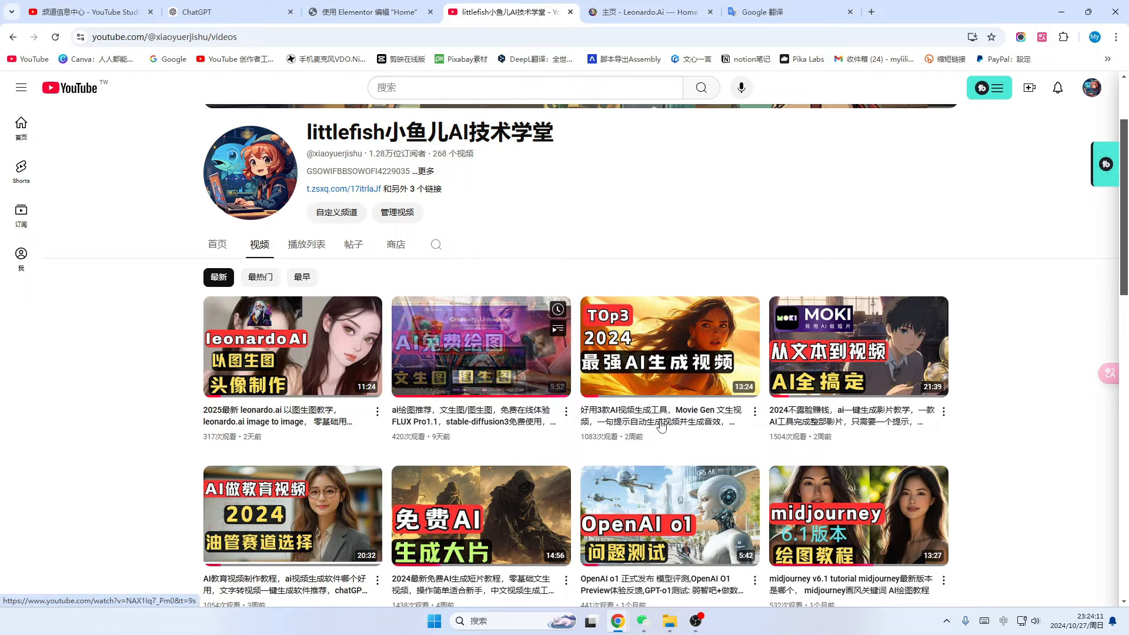
{"action": "scroll", "coordinate": [1009, 435], "scroll_direction": "down", "scroll_amount": 2}
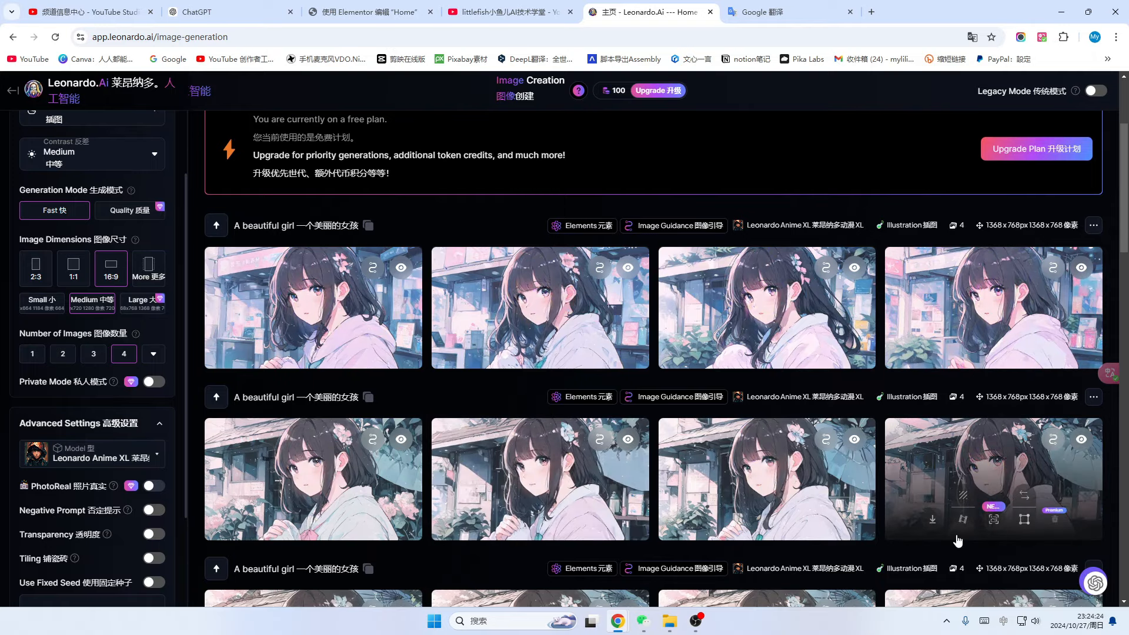
{"action": "scroll", "coordinate": [932, 531], "scroll_direction": "up", "scroll_amount": 3}
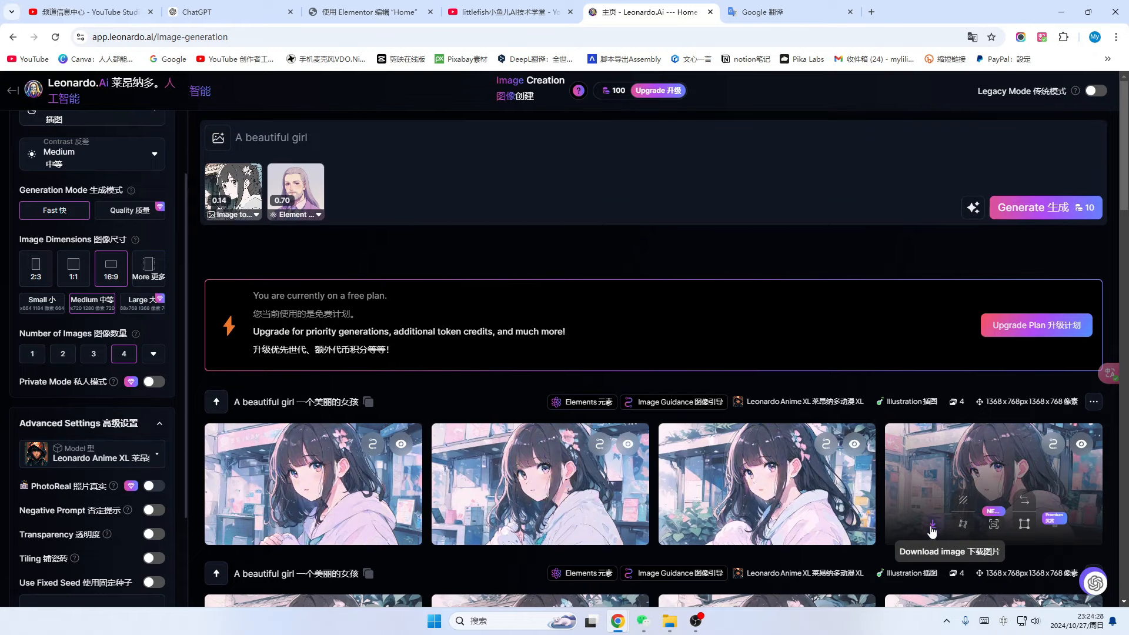
Switch to ChatGPT and go back through the conversation to the opening prompt for the rabbit and girl story
{"action": "left_click", "coordinate": [228, 13]}
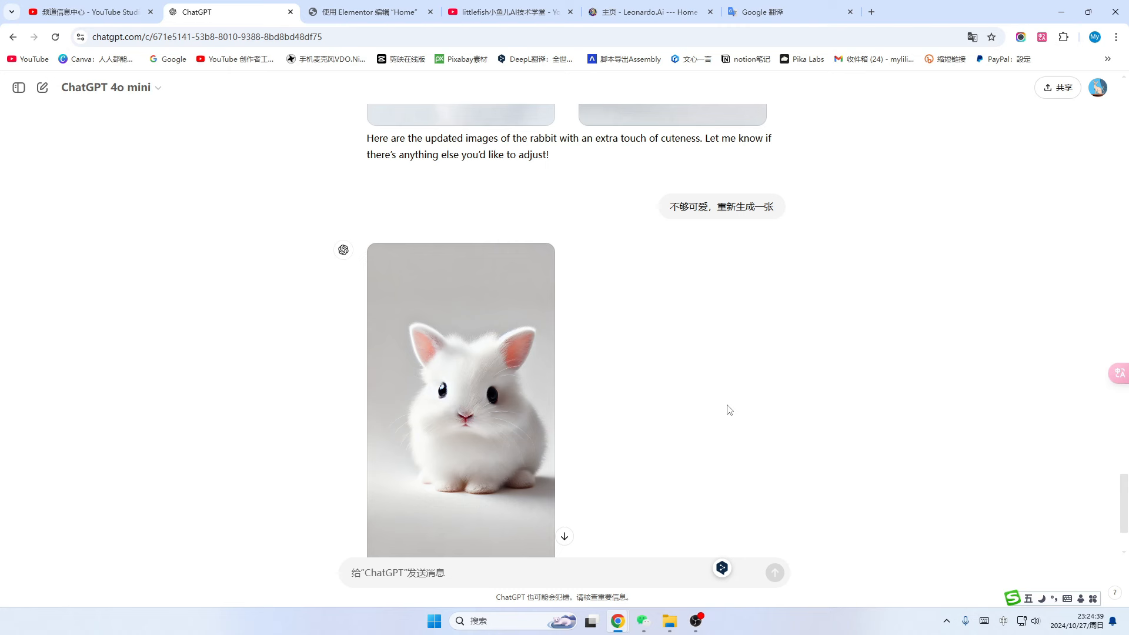
{"action": "scroll", "coordinate": [729, 410], "scroll_direction": "up", "scroll_amount": 15}
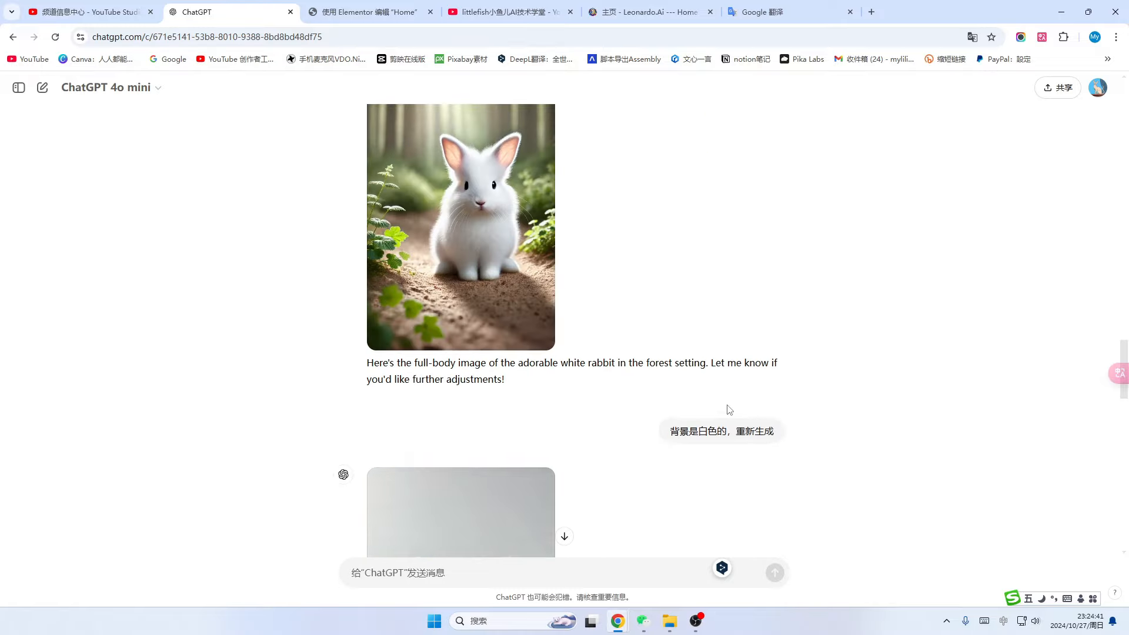
{"action": "scroll", "coordinate": [729, 410], "scroll_direction": "up", "scroll_amount": 15}
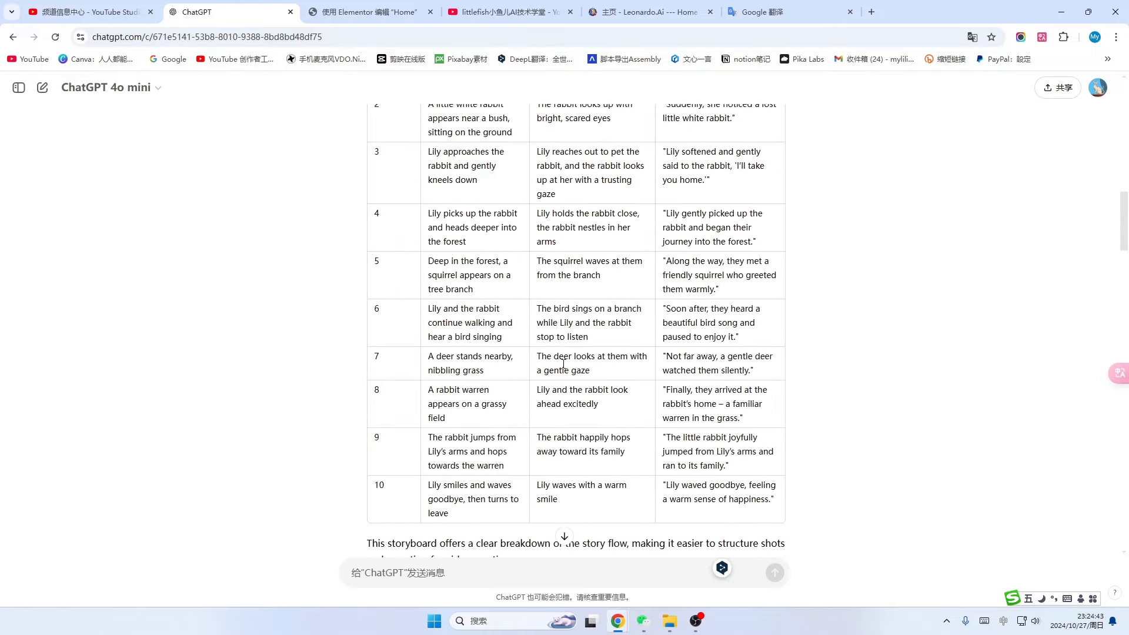
{"action": "scroll", "coordinate": [666, 318], "scroll_direction": "up", "scroll_amount": 15}
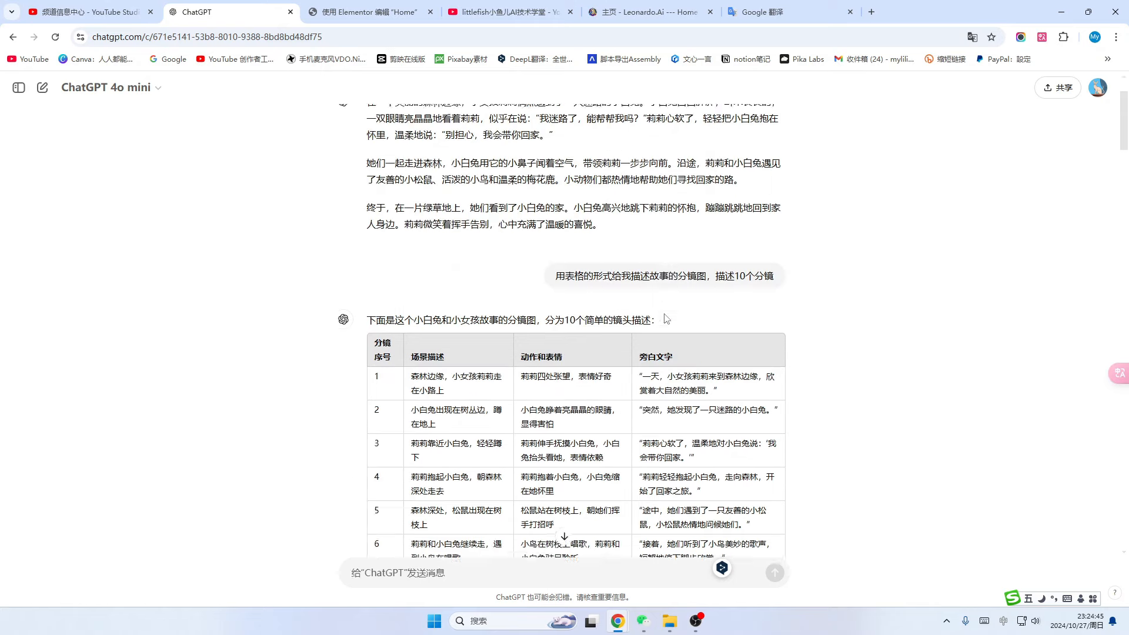
{"action": "scroll", "coordinate": [666, 319], "scroll_direction": "up", "scroll_amount": 3}
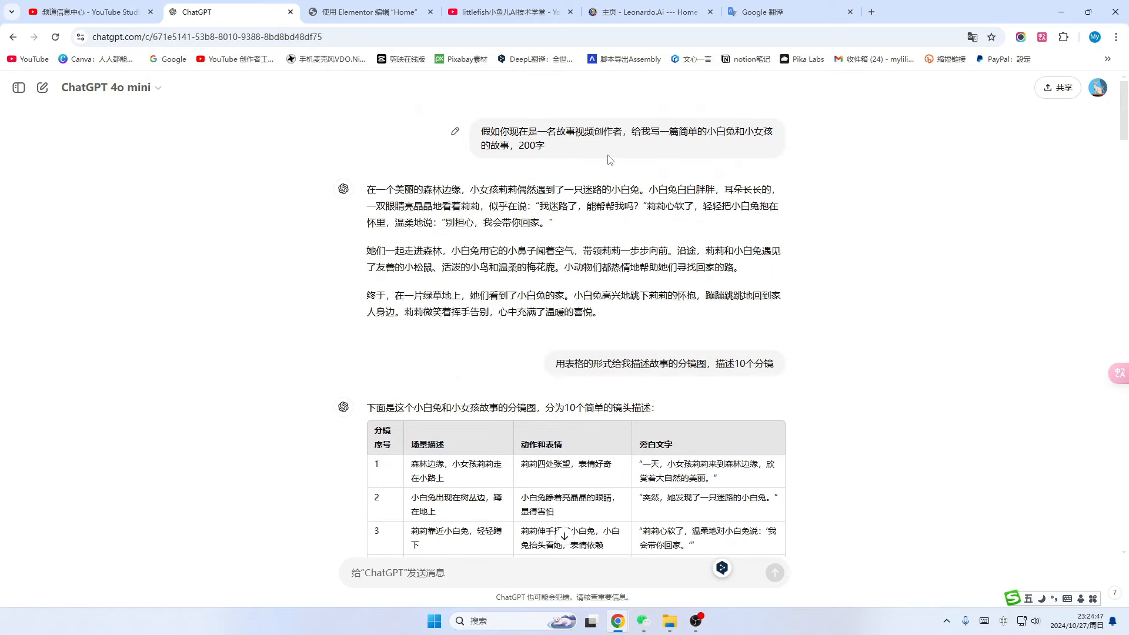
Review the 10-shot storyboard table, its English translation and the rabbit images generated further down the conversation
{"action": "scroll", "coordinate": [624, 164], "scroll_direction": "down", "scroll_amount": 5}
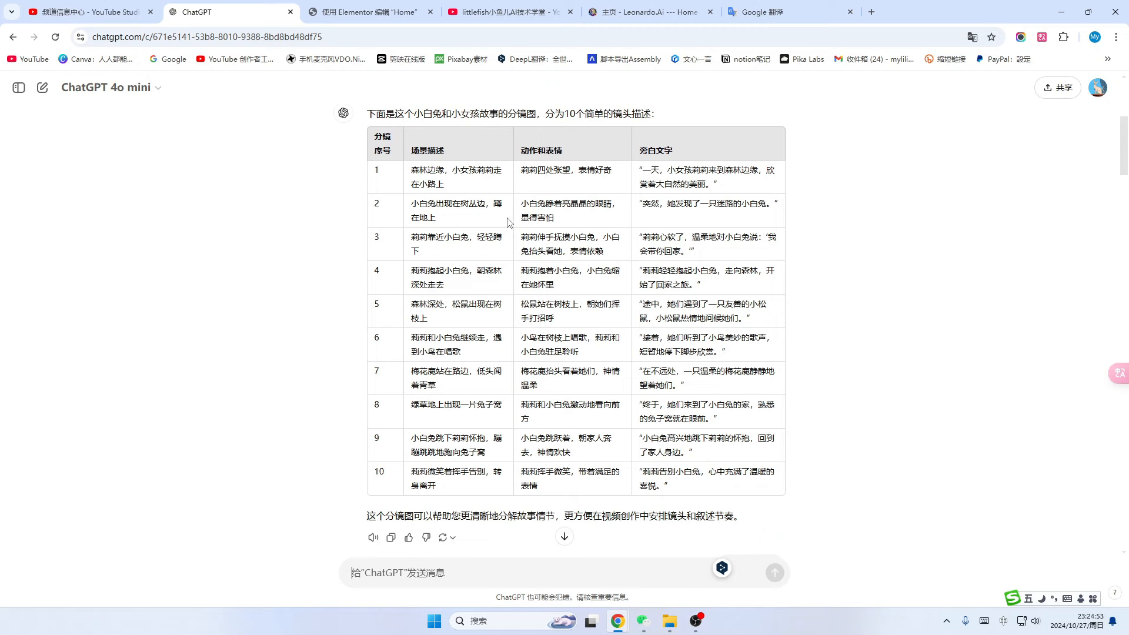
{"action": "scroll", "coordinate": [500, 230], "scroll_direction": "down", "scroll_amount": 7}
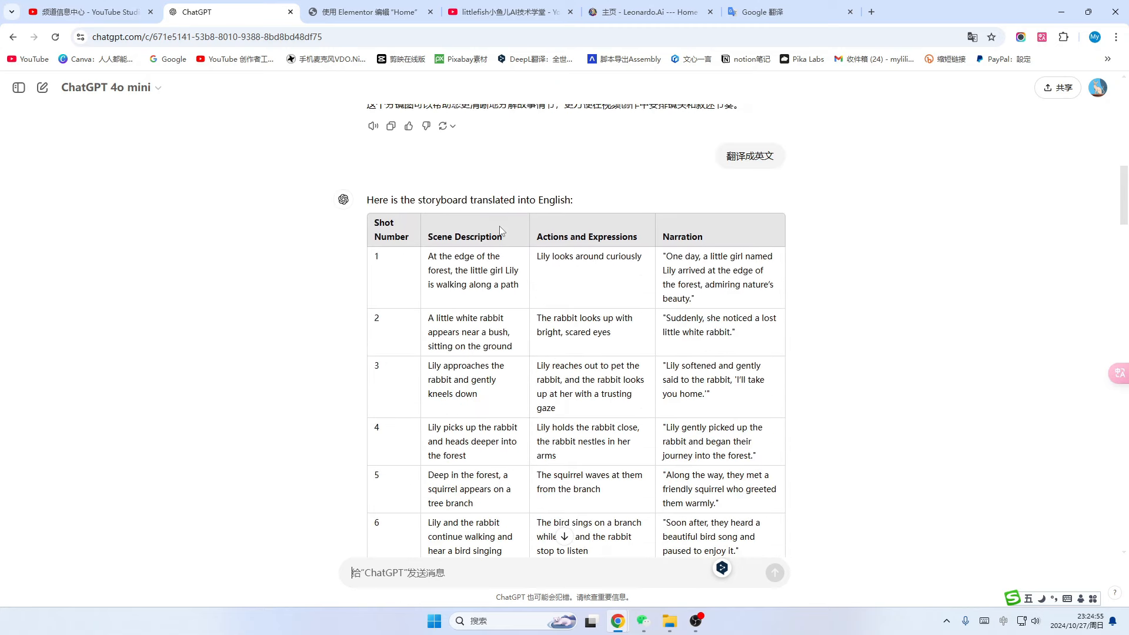
{"action": "scroll", "coordinate": [654, 225], "scroll_direction": "down", "scroll_amount": 20}
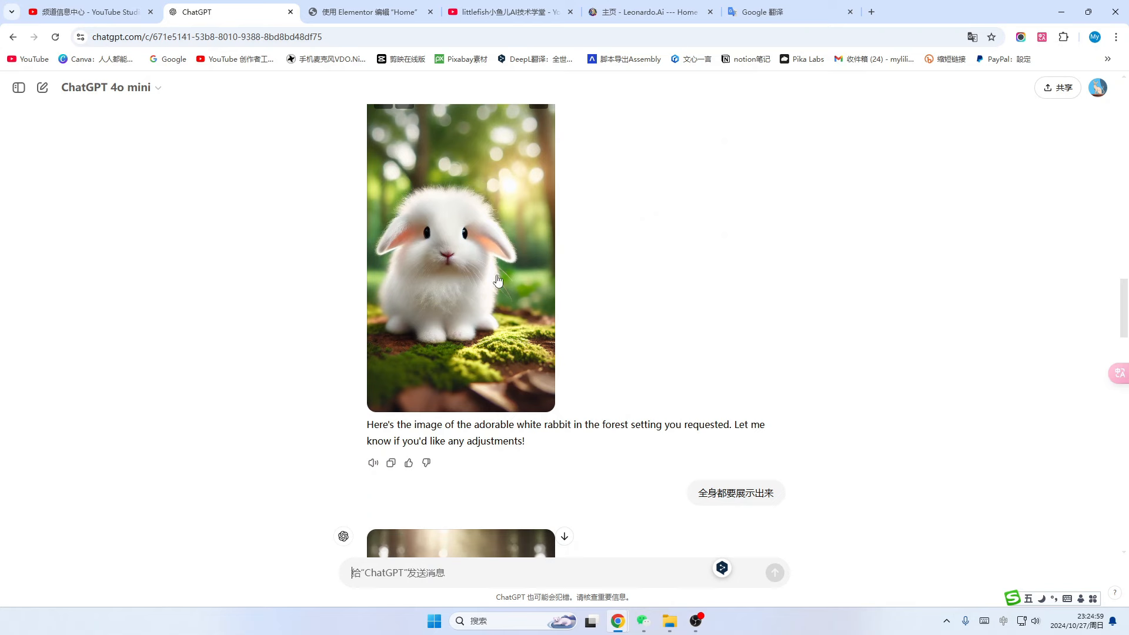
{"action": "scroll", "coordinate": [516, 331], "scroll_direction": "down", "scroll_amount": 5}
{"action": "scroll", "coordinate": [516, 331], "scroll_direction": "down", "scroll_amount": 8}
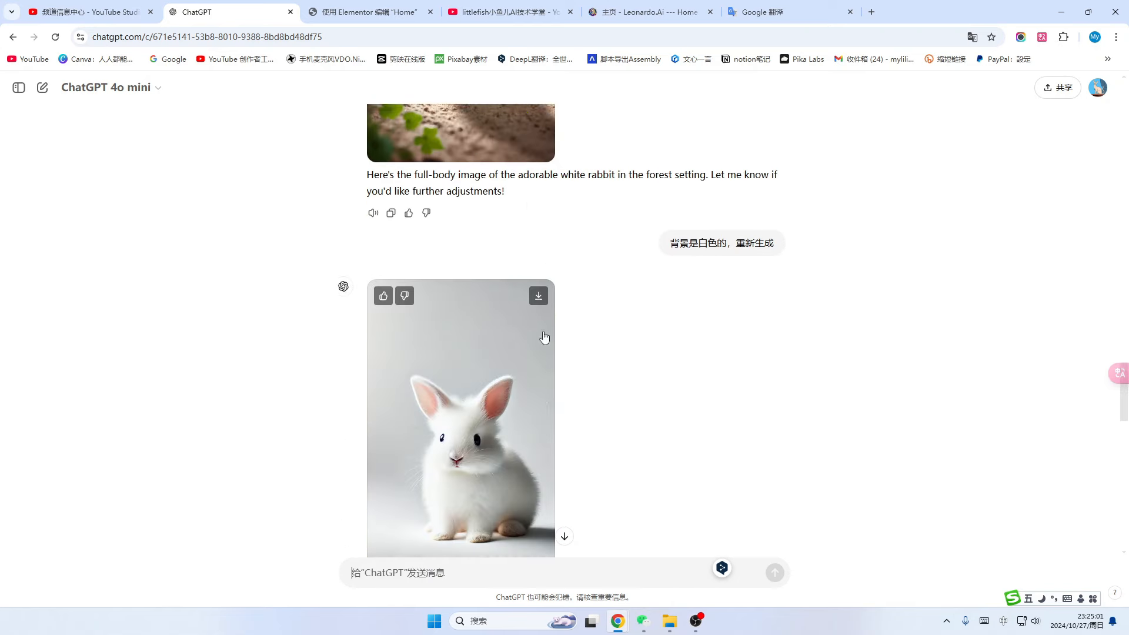
{"action": "scroll", "coordinate": [542, 329], "scroll_direction": "down", "scroll_amount": 11}
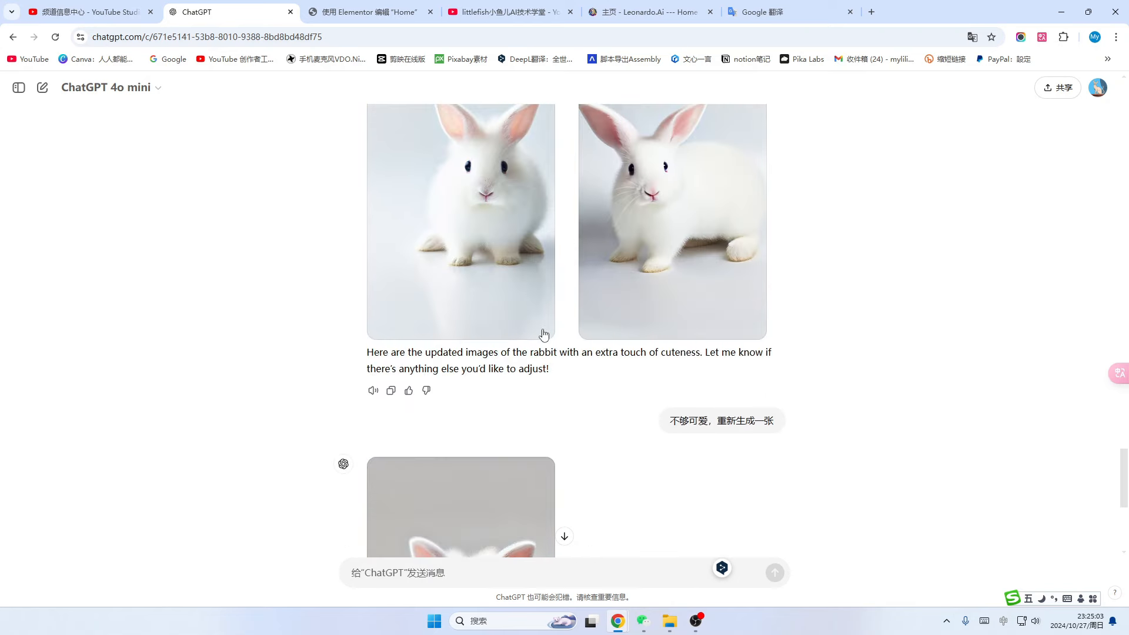
Compare the generated rabbit images, and download the side-standing rabbit from the pair made for the 在可爱一点 request
{"action": "scroll", "coordinate": [542, 334], "scroll_direction": "up", "scroll_amount": 2}
{"action": "scroll", "coordinate": [657, 279], "scroll_direction": "up", "scroll_amount": 9}
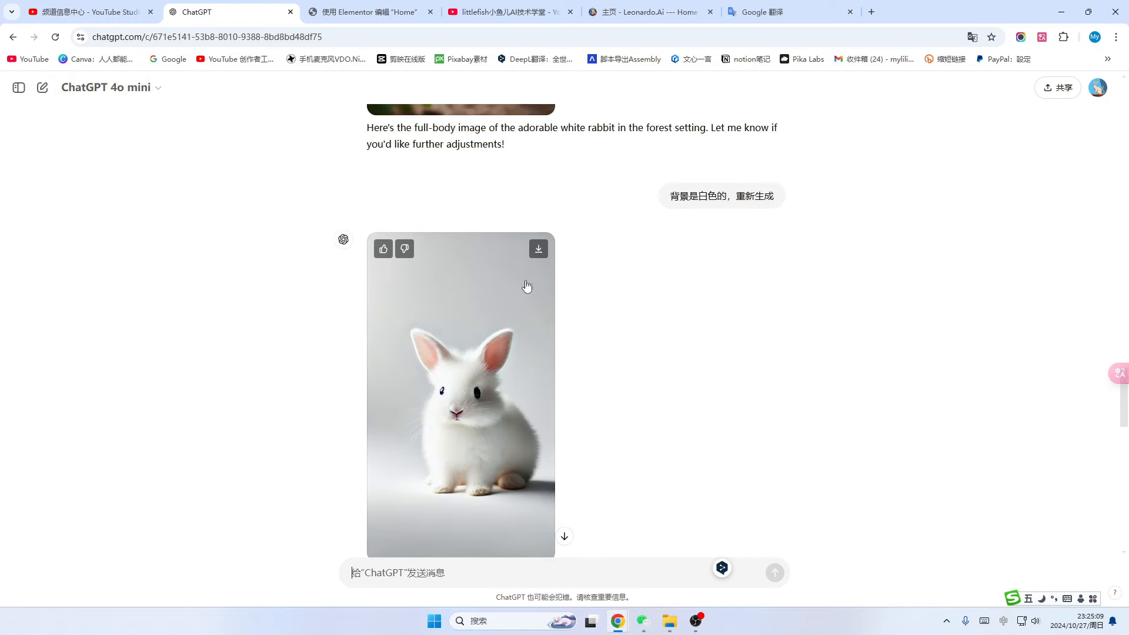
{"action": "scroll", "coordinate": [470, 397], "scroll_direction": "up", "scroll_amount": 4}
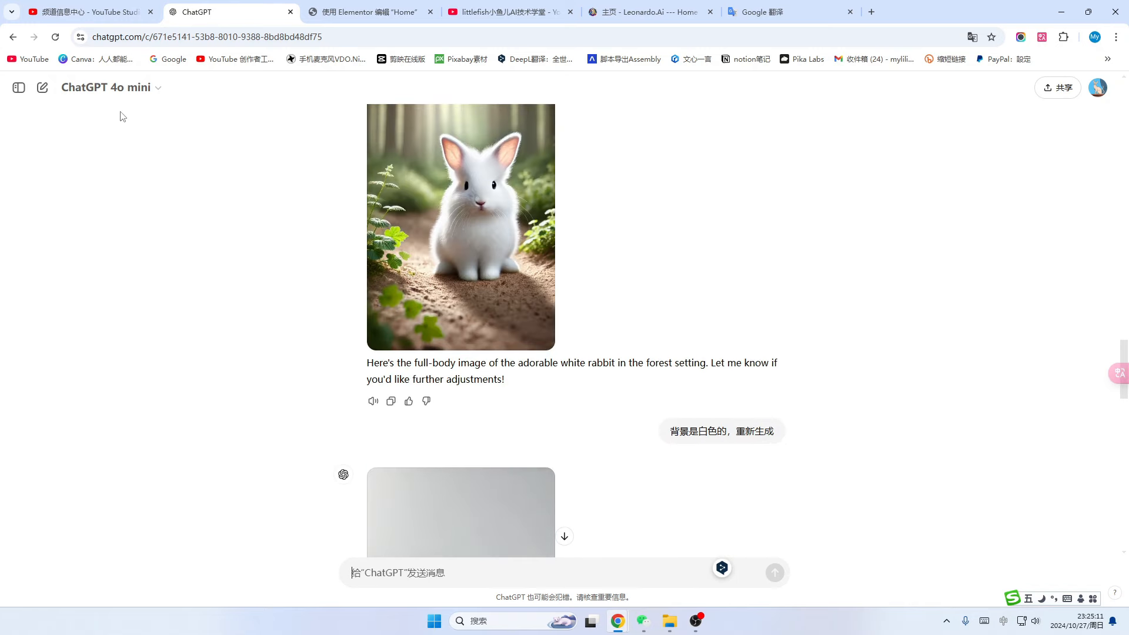
{"action": "scroll", "coordinate": [648, 301], "scroll_direction": "up", "scroll_amount": 2}
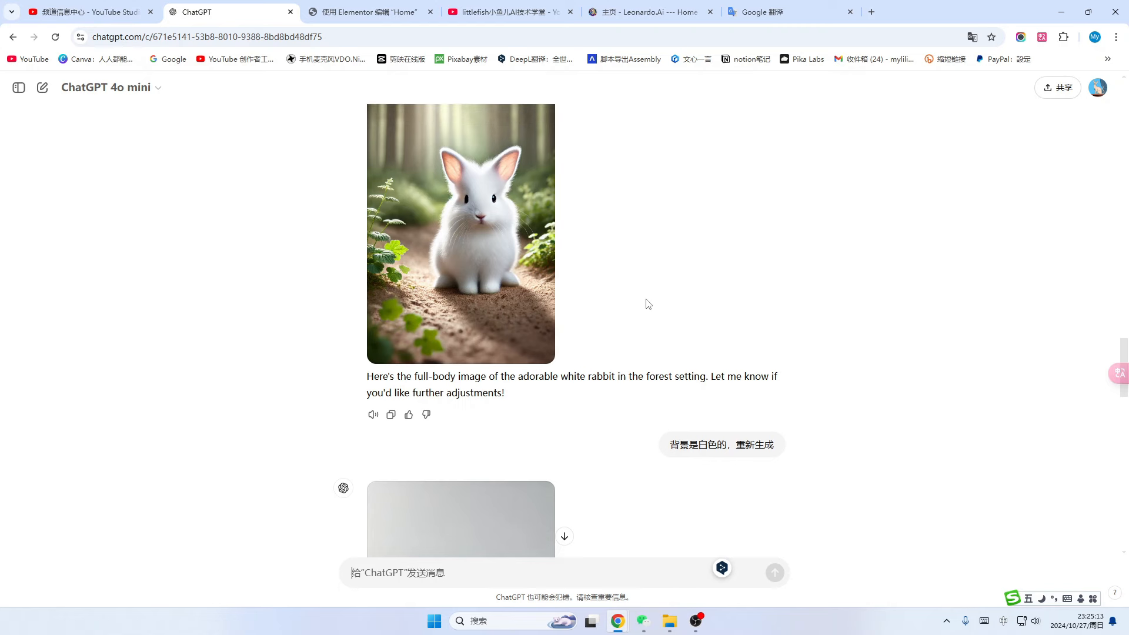
{"action": "scroll", "coordinate": [485, 283], "scroll_direction": "down", "scroll_amount": 4}
{"action": "scroll", "coordinate": [486, 282], "scroll_direction": "down", "scroll_amount": 12}
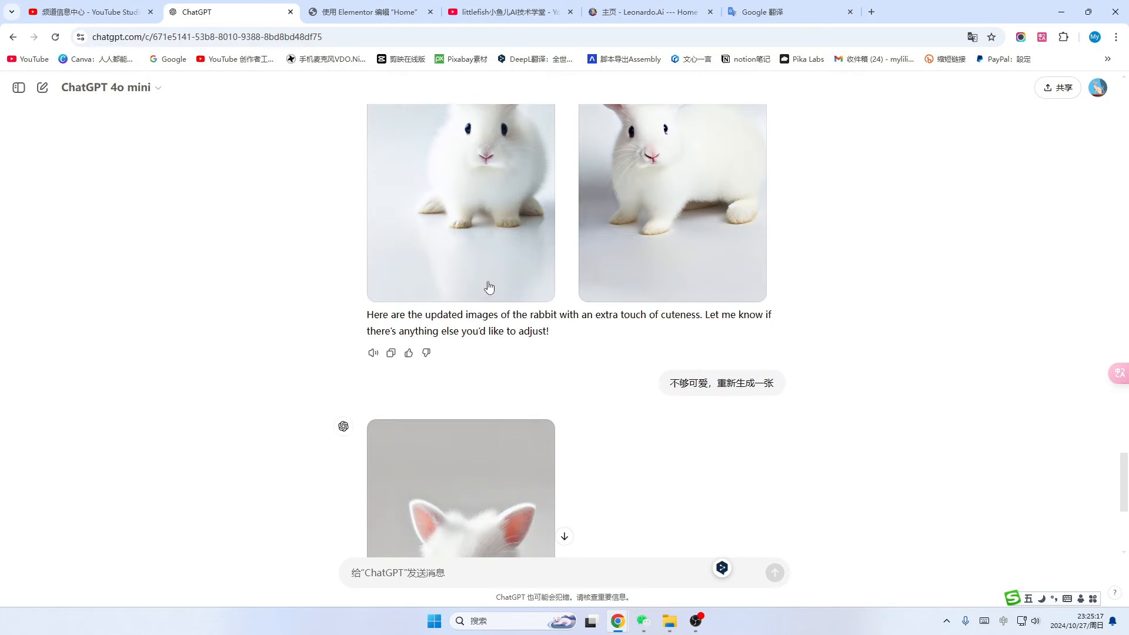
{"action": "scroll", "coordinate": [631, 302], "scroll_direction": "up", "scroll_amount": 3}
{"action": "mouse_move", "coordinate": [750, 168]}
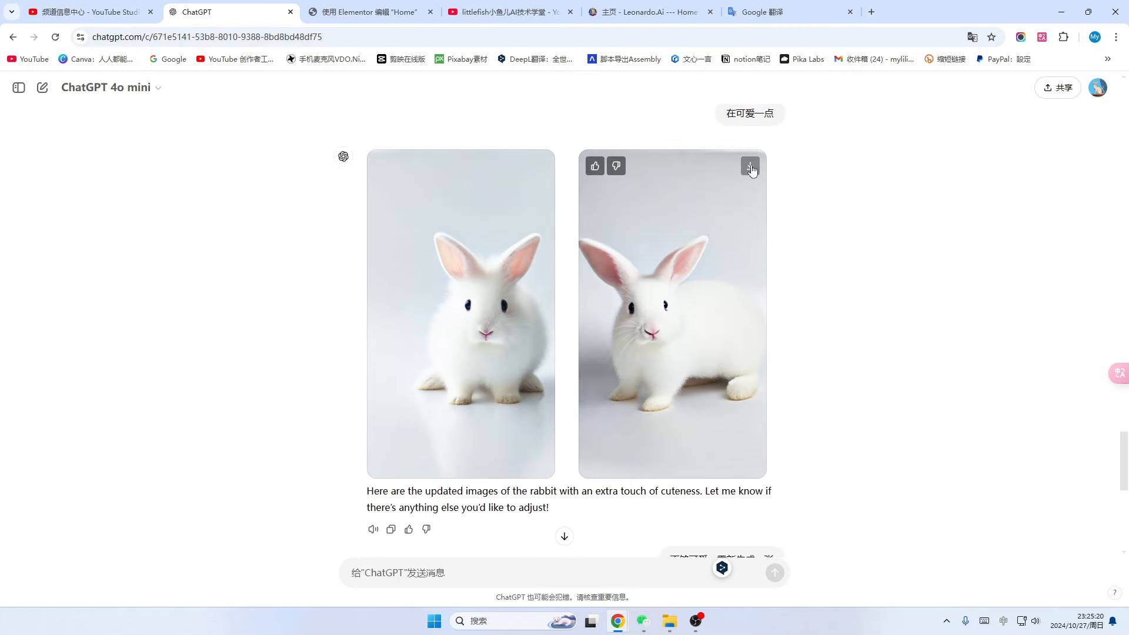
{"action": "left_click", "coordinate": [750, 167]}
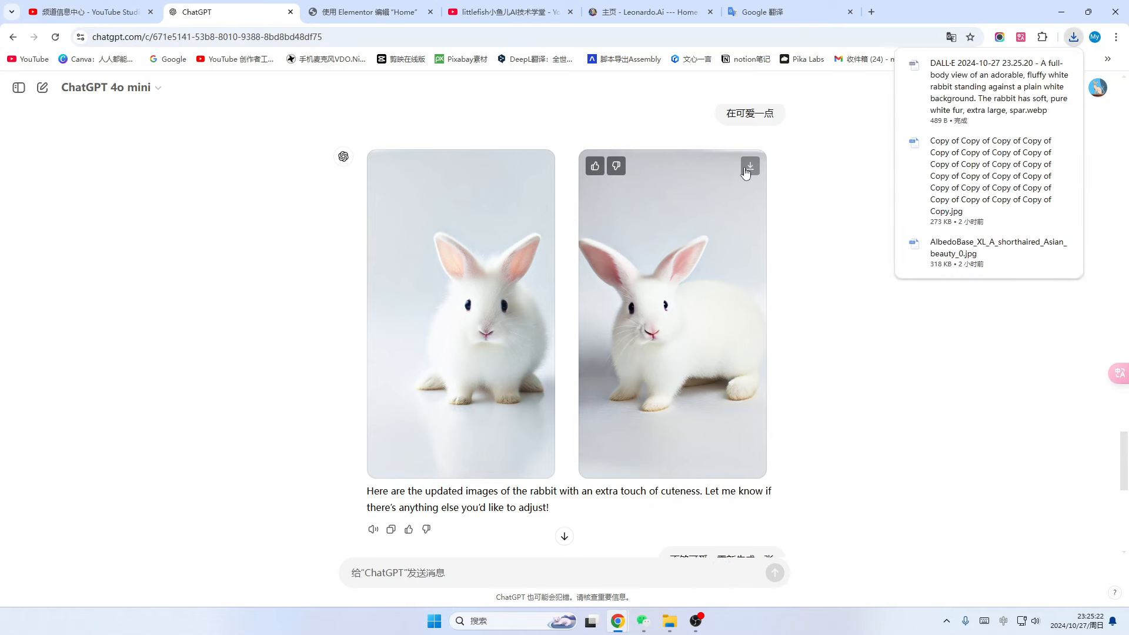
Download the full-body white rabbit image generated for the 背景是白色的，重新生成 request
{"action": "scroll", "coordinate": [615, 327], "scroll_direction": "down", "scroll_amount": 6}
{"action": "scroll", "coordinate": [616, 327], "scroll_direction": "down", "scroll_amount": 1}
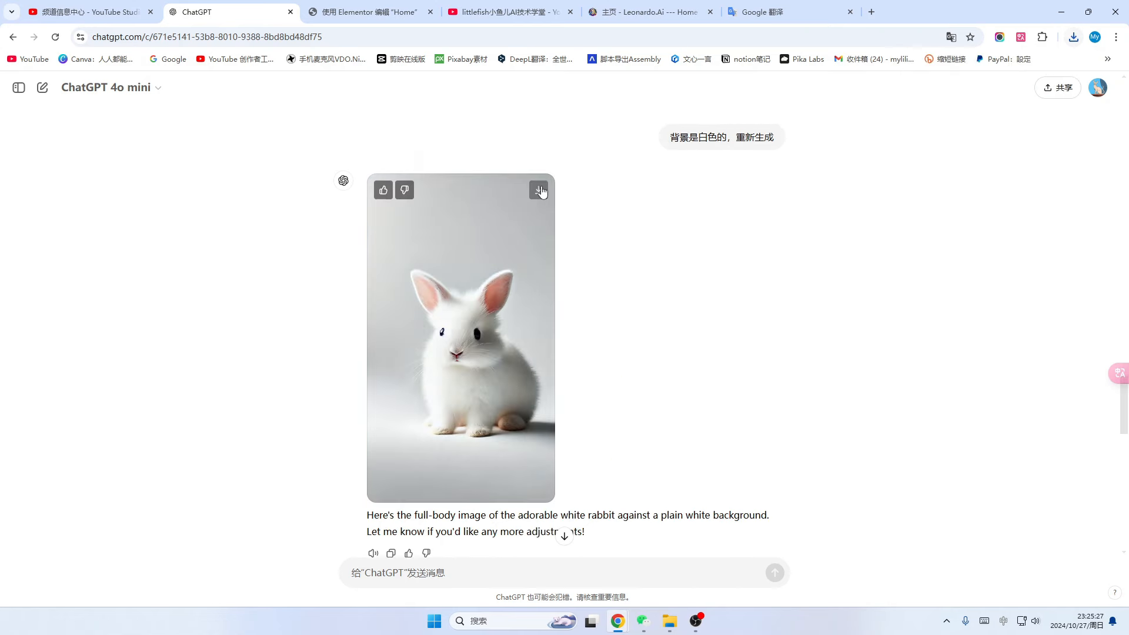
{"action": "scroll", "coordinate": [712, 276], "scroll_direction": "up", "scroll_amount": 11}
{"action": "scroll", "coordinate": [700, 294], "scroll_direction": "down", "scroll_amount": 5}
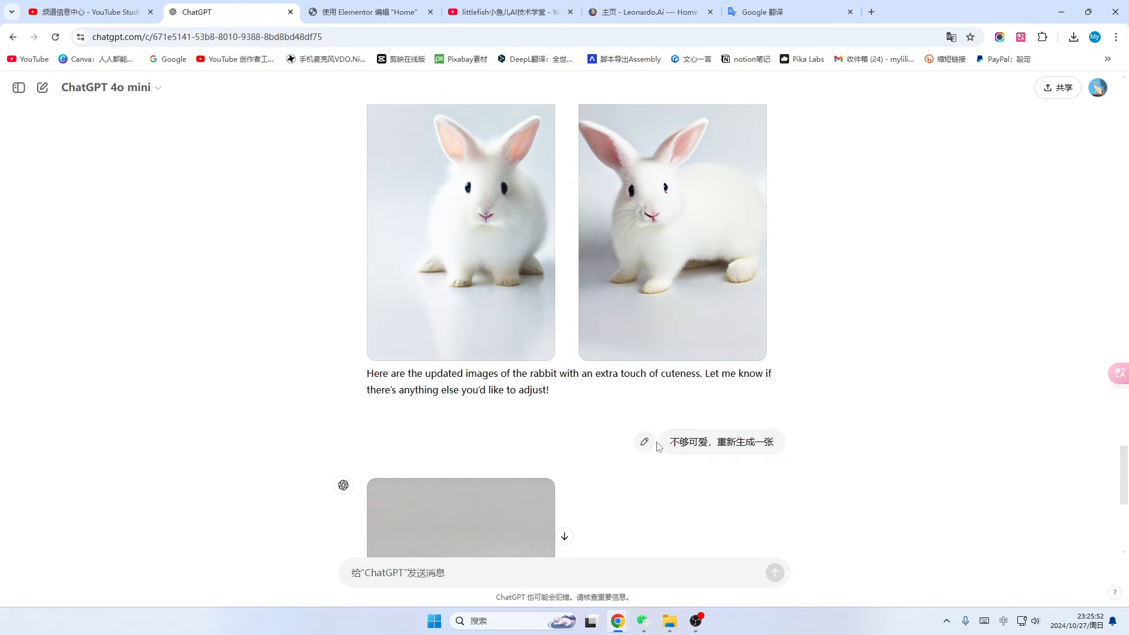
Download the full-body rabbit image with the forest setting, and check the recent downloads list
{"action": "scroll", "coordinate": [533, 412], "scroll_direction": "down", "scroll_amount": 4}
{"action": "scroll", "coordinate": [639, 394], "scroll_direction": "down", "scroll_amount": 15}
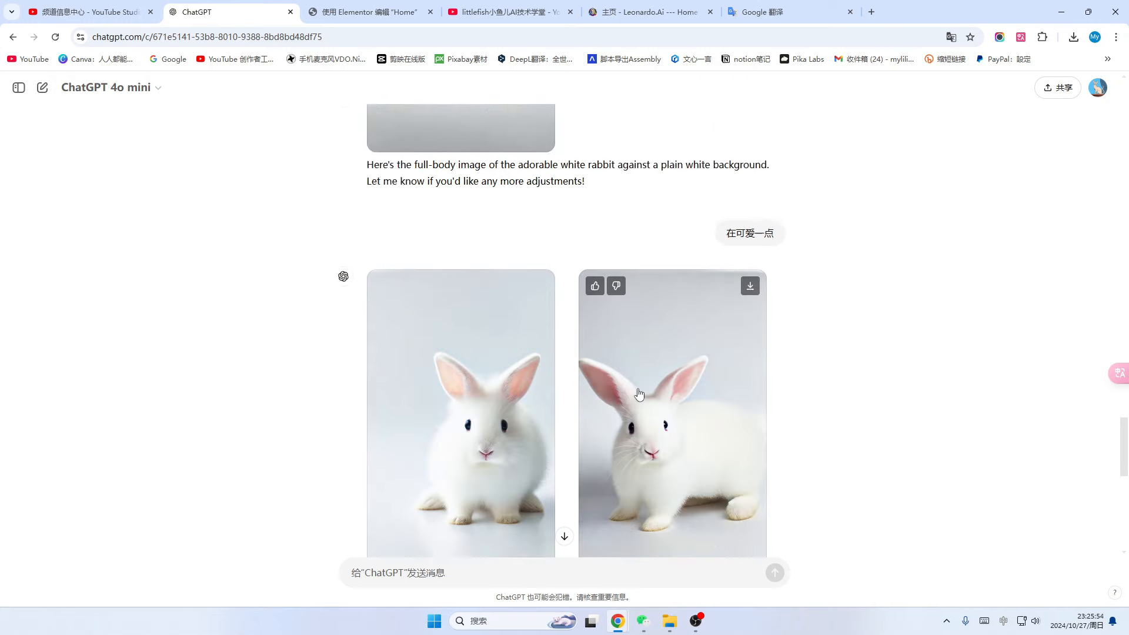
{"action": "scroll", "coordinate": [639, 394], "scroll_direction": "up", "scroll_amount": 1}
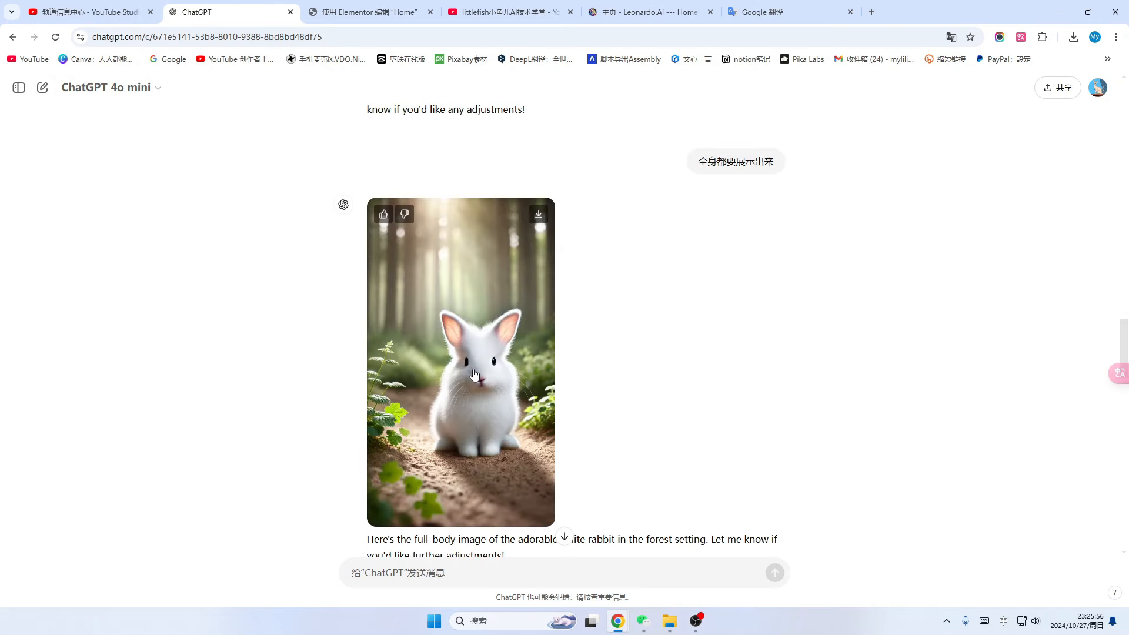
{"action": "left_click", "coordinate": [510, 370]}
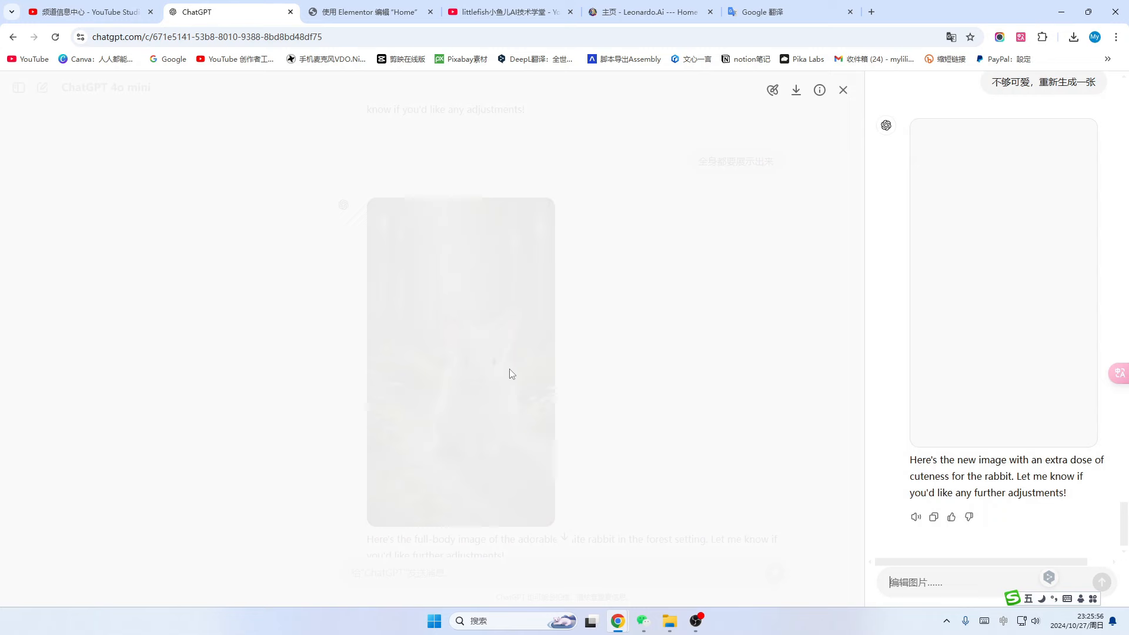
{"action": "left_click", "coordinate": [843, 90]}
{"action": "mouse_move", "coordinate": [998, 122]}
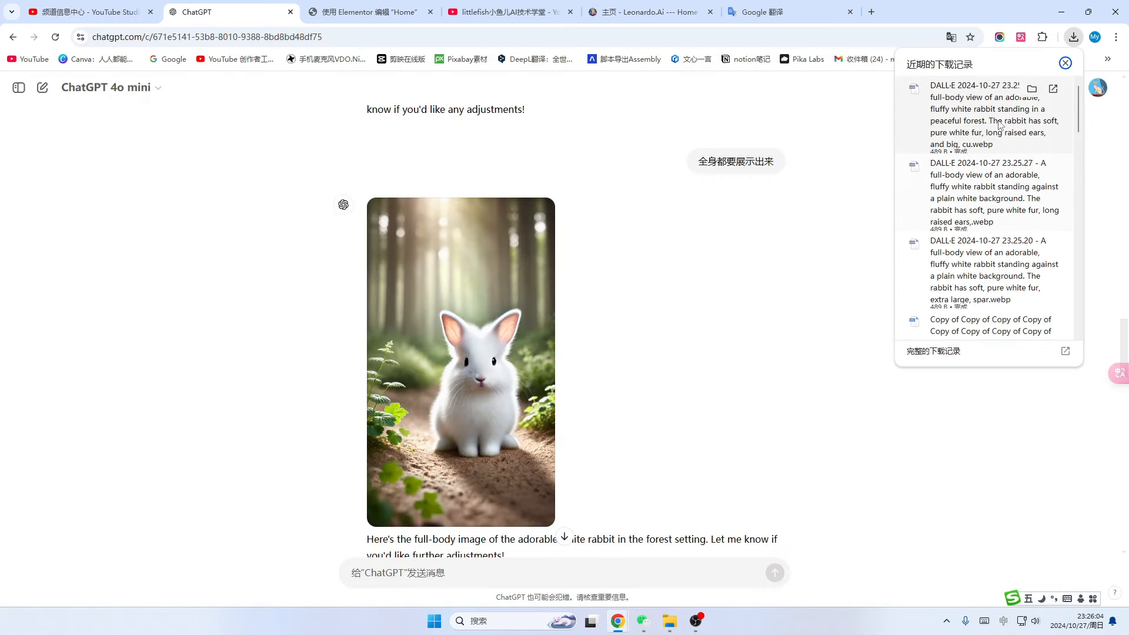
Move the downloaded forest rabbit image into the 小鱼儿文件夹 folder on drive D, and close the file window
{"action": "left_click", "coordinate": [1033, 89]}
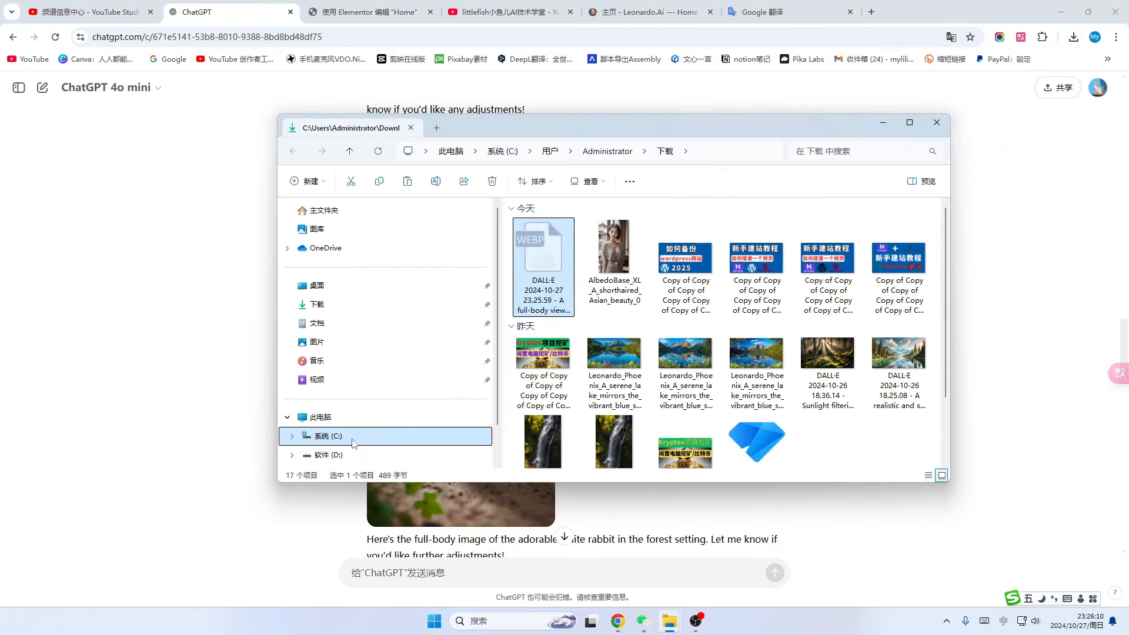
{"action": "left_click", "coordinate": [329, 455]}
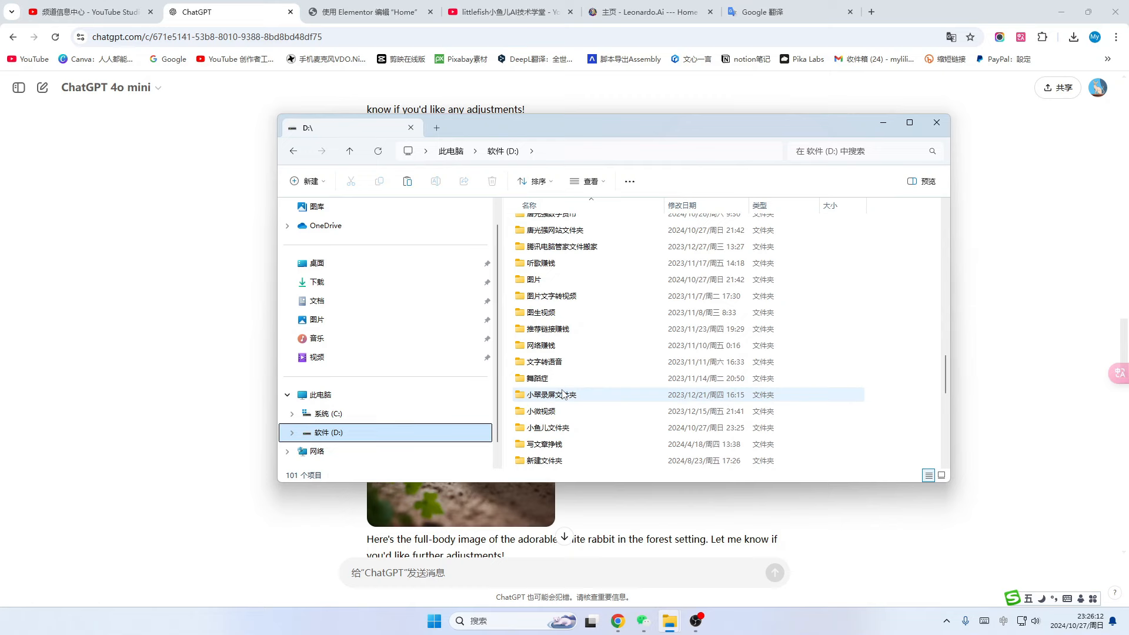
{"action": "double_click", "coordinate": [568, 428]}
{"action": "left_click", "coordinate": [936, 120]}
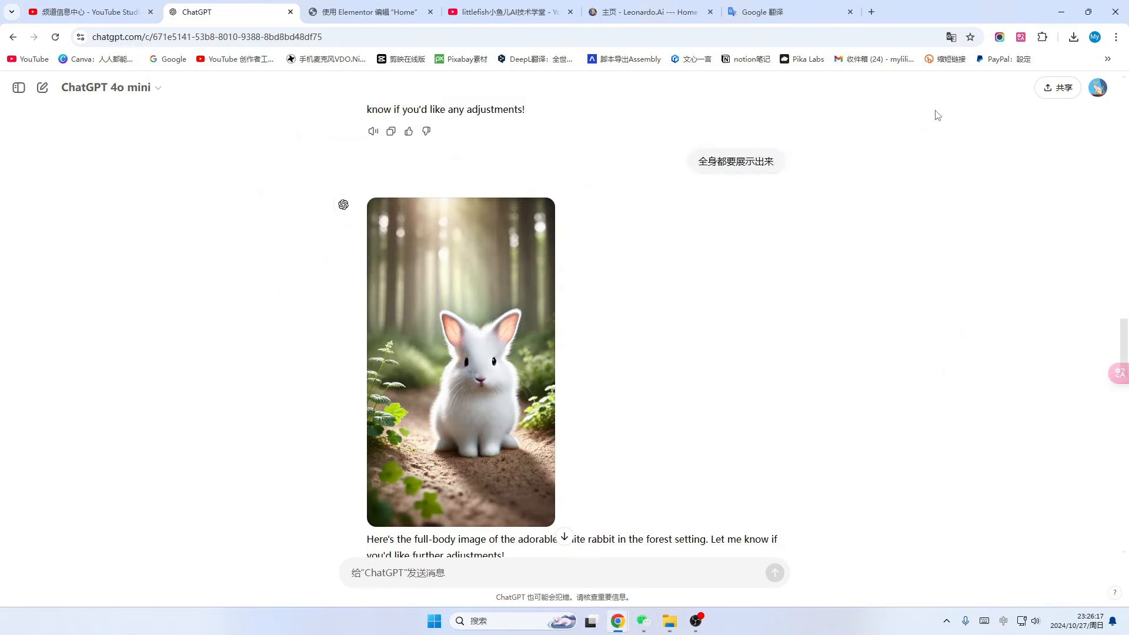
Switch to Leonardo.Ai and remove the existing Image to Image and Element references from the prompt
{"action": "left_click", "coordinate": [647, 11]}
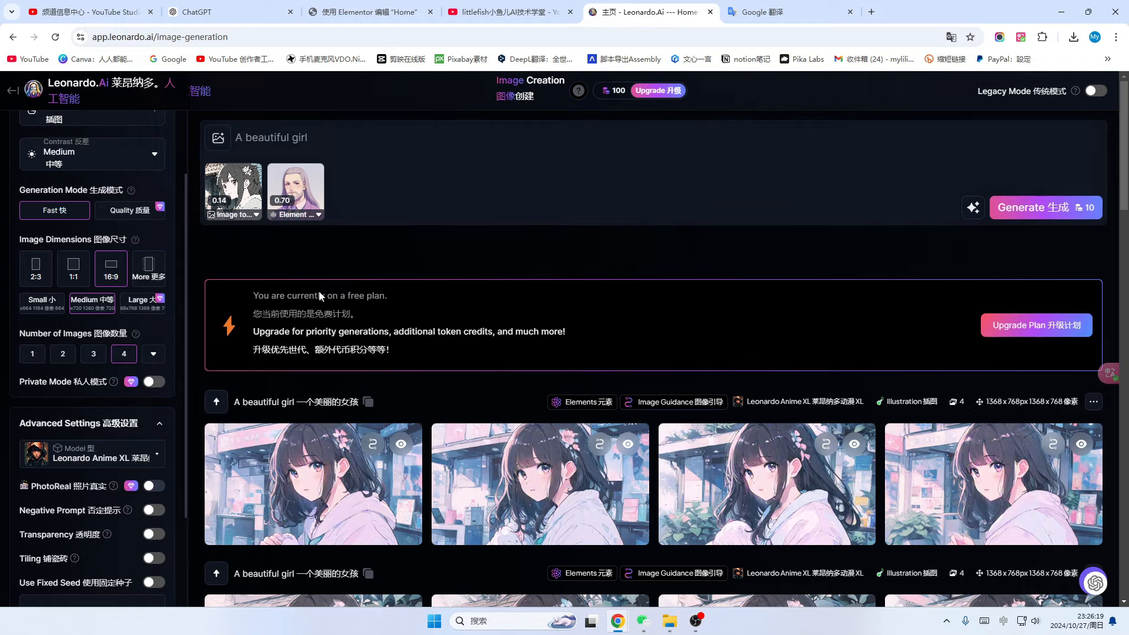
{"action": "left_click", "coordinate": [317, 171]}
{"action": "left_click", "coordinate": [254, 174]}
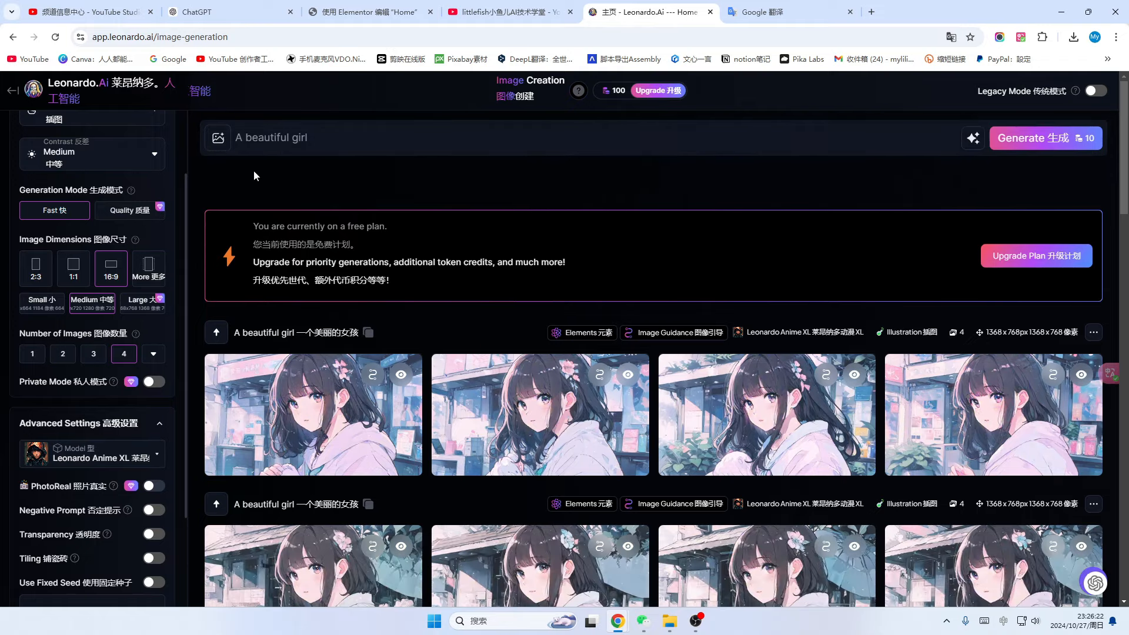
{"action": "left_click", "coordinate": [218, 139]}
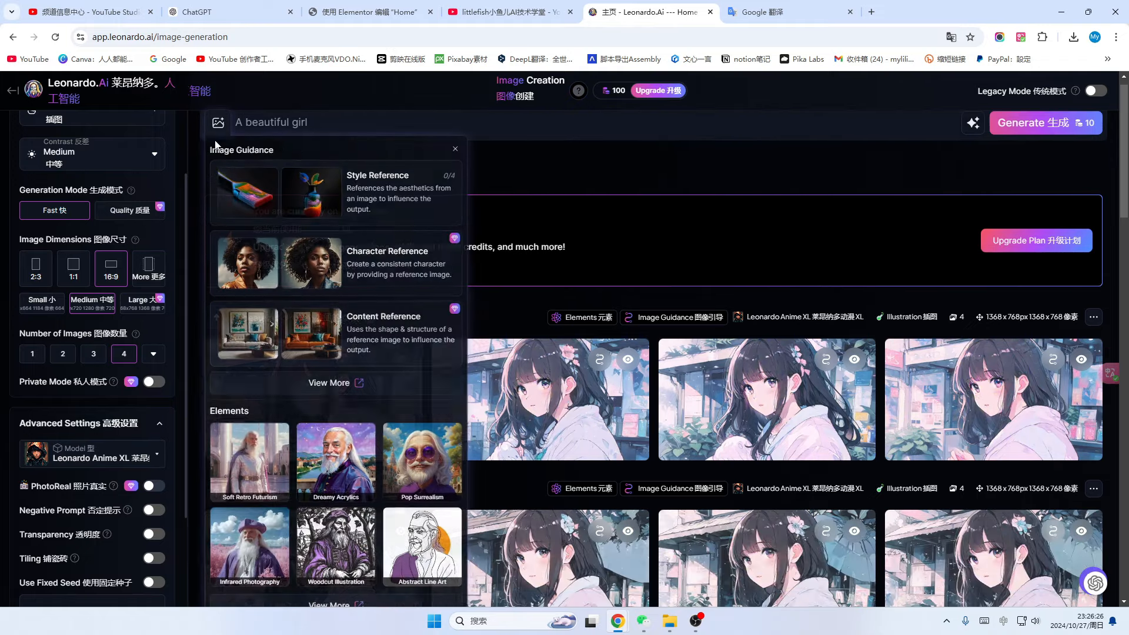
{"action": "left_click", "coordinate": [257, 241]}
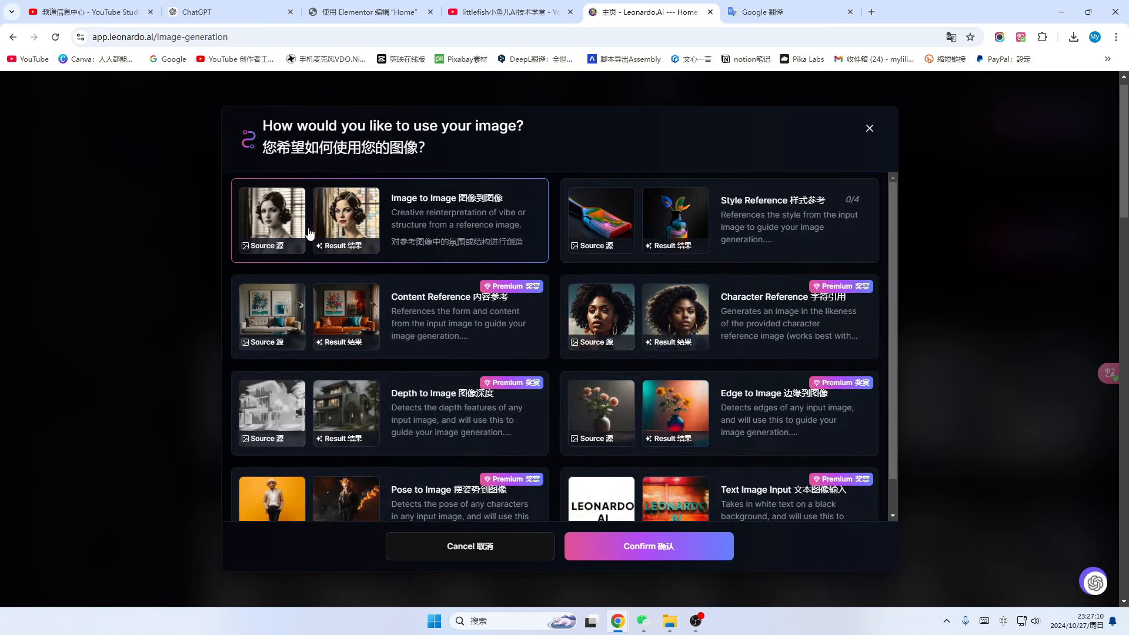
{"action": "left_click", "coordinate": [865, 133]}
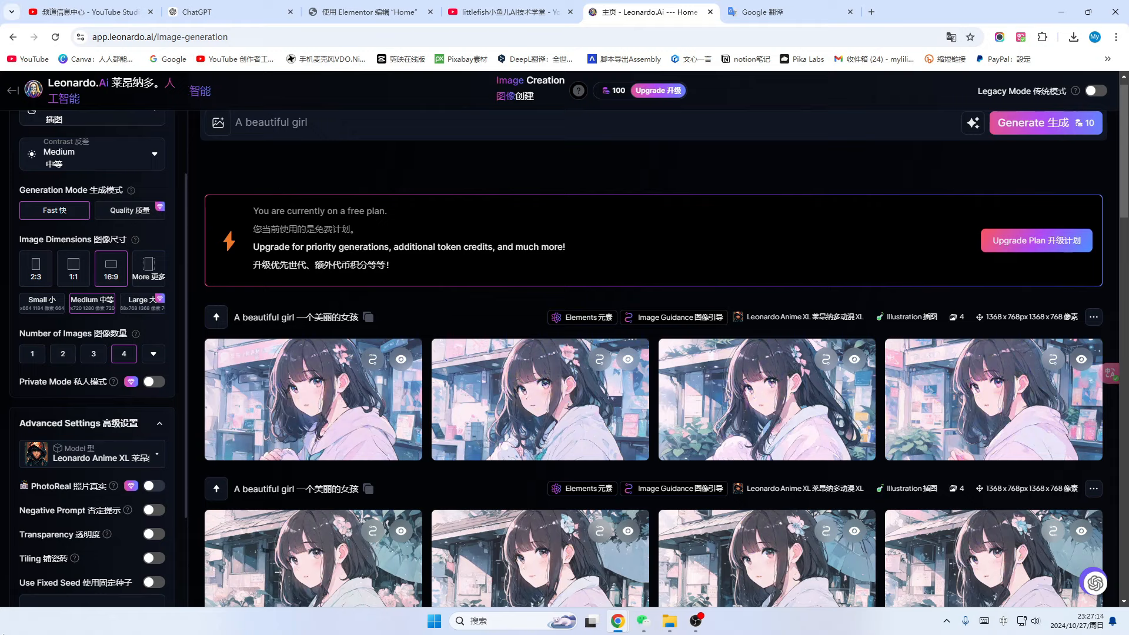
Show all image guidance types for the prompt and choose Image to Image
{"action": "left_click", "coordinate": [218, 134]}
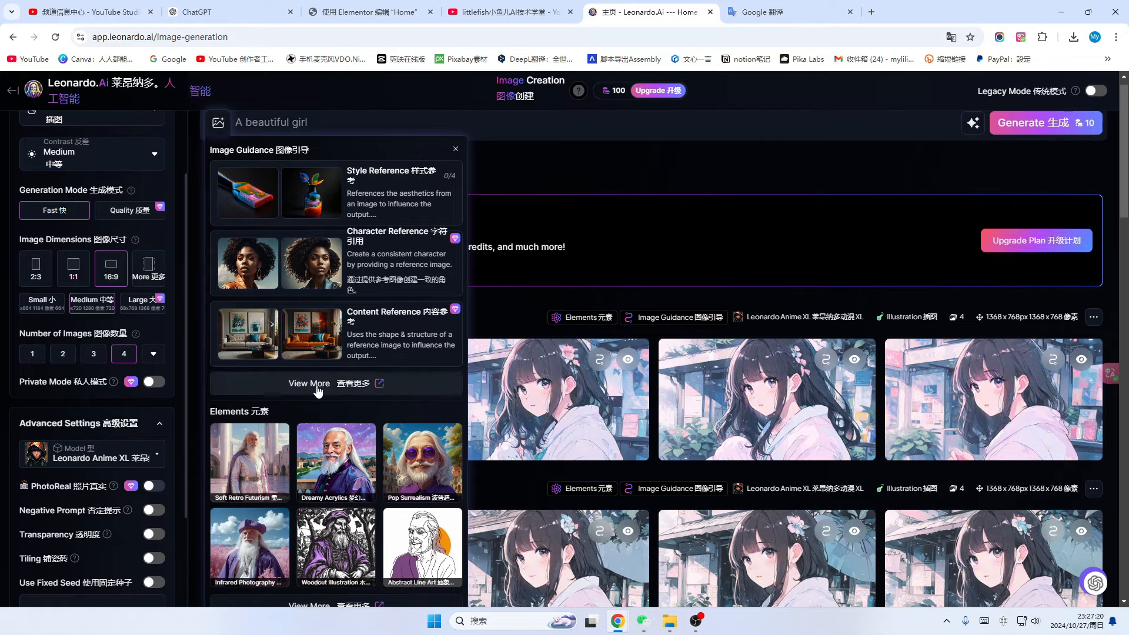
{"action": "left_click", "coordinate": [317, 385]}
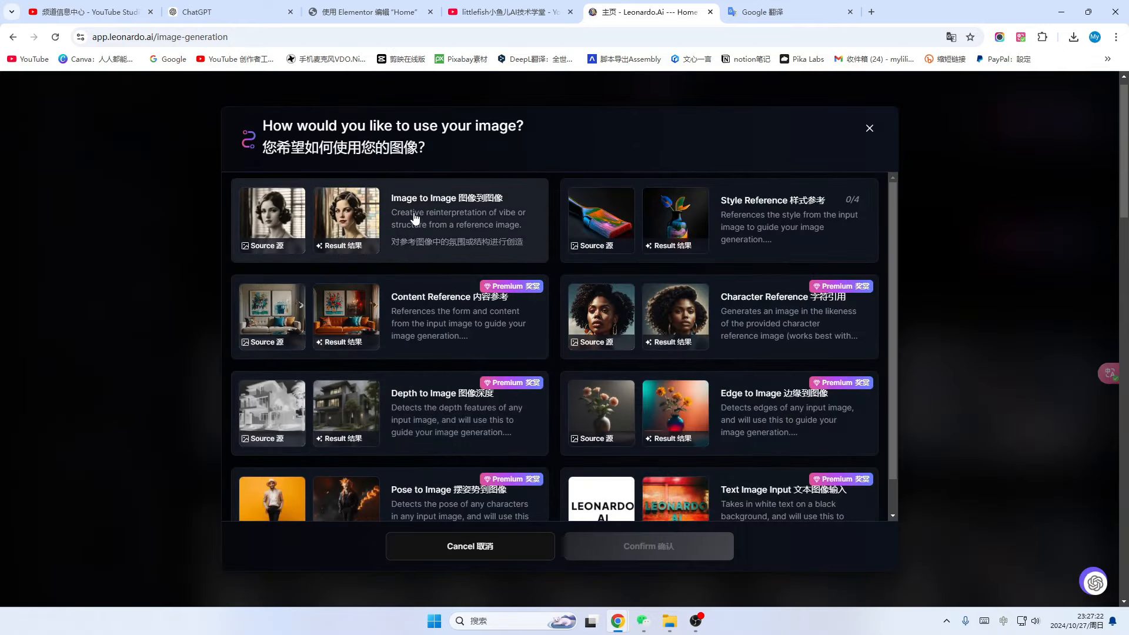
{"action": "left_click", "coordinate": [421, 213]}
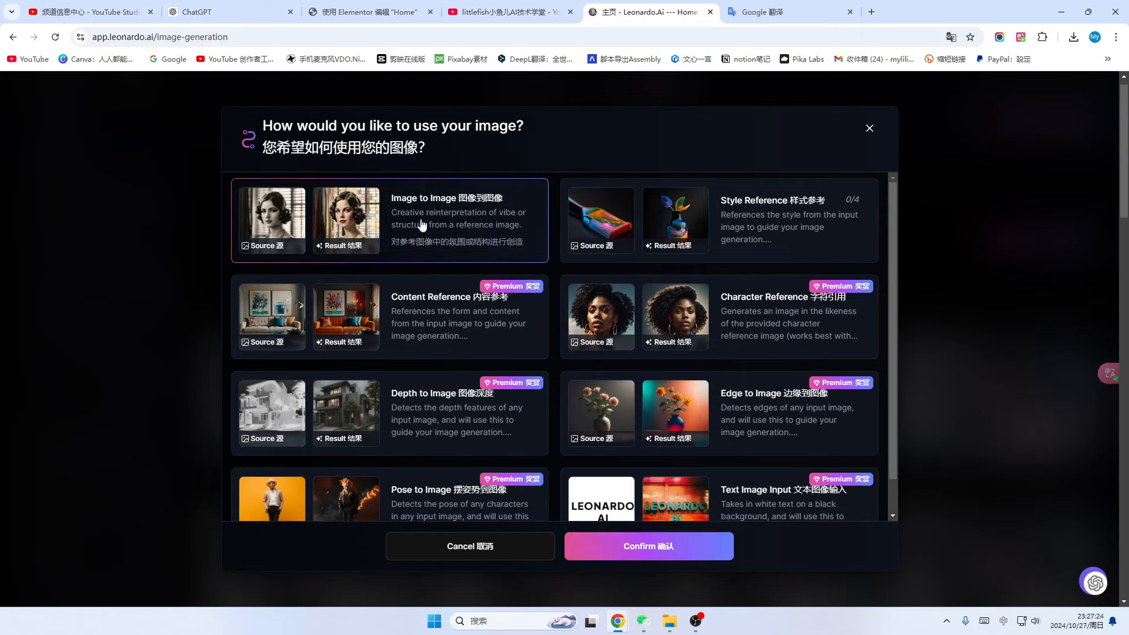
{"action": "left_click", "coordinate": [645, 550]}
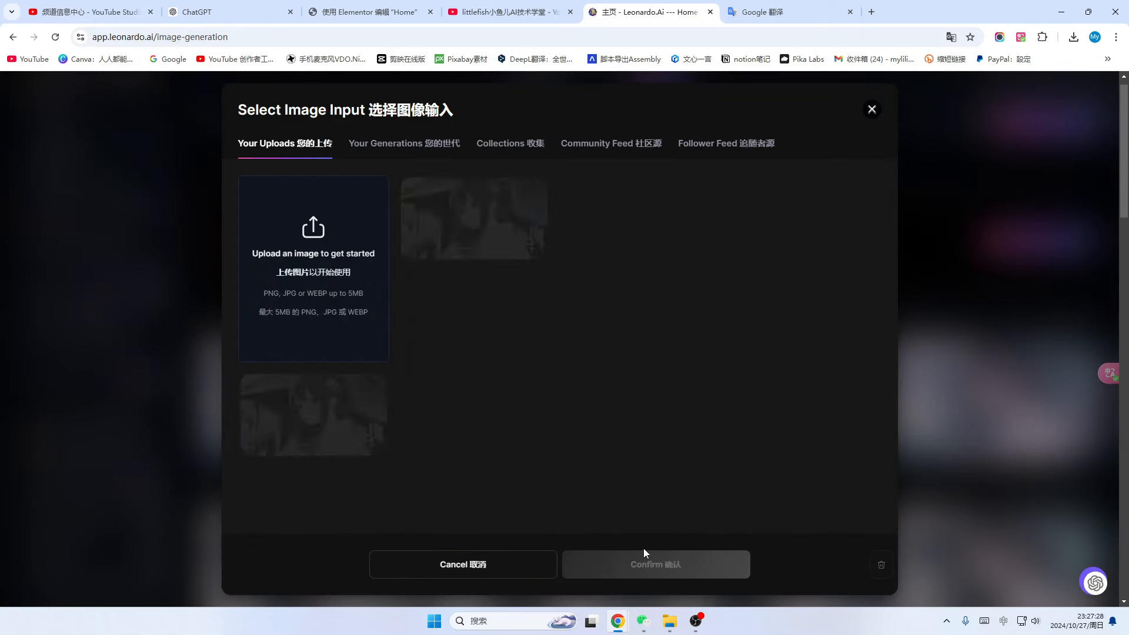
Try to upload the DALL·E forest rabbit image from the 小鱼儿文件夹 folder on drive D as the image input
{"action": "left_click", "coordinate": [316, 232]}
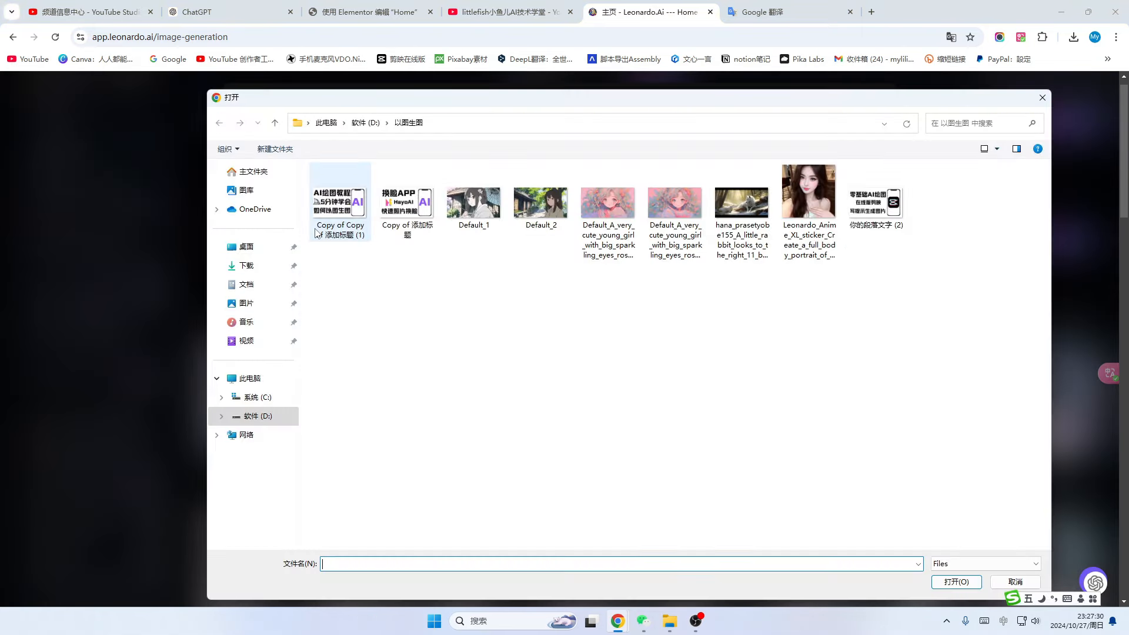
{"action": "left_click", "coordinate": [365, 124]}
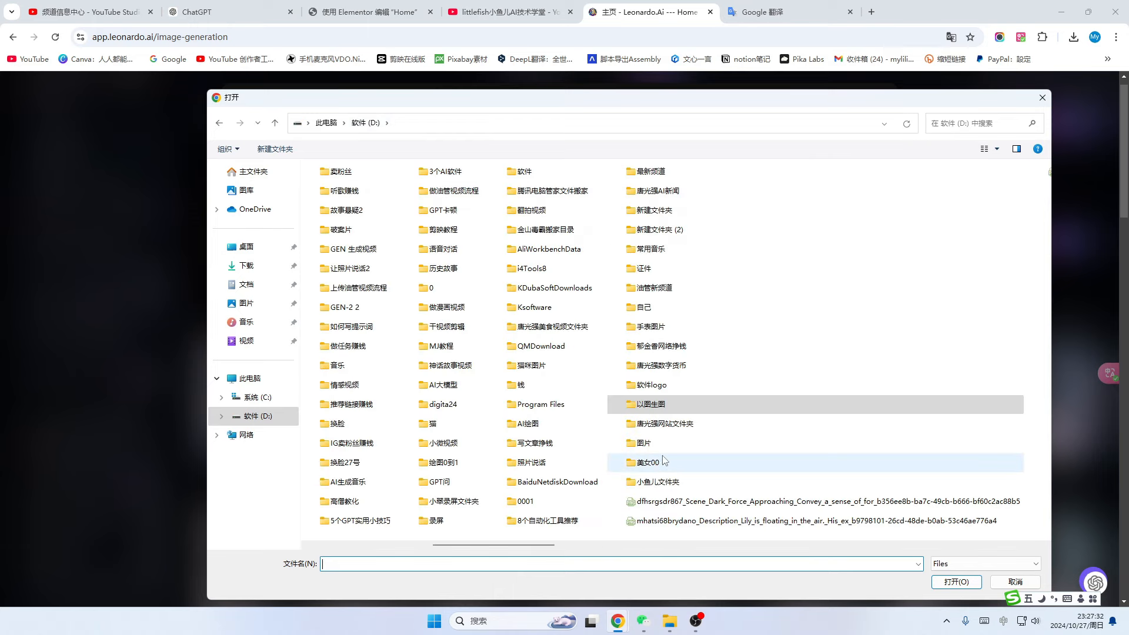
{"action": "left_click", "coordinate": [688, 483]}
{"action": "double_click", "coordinate": [688, 484]}
{"action": "double_click", "coordinate": [370, 293]}
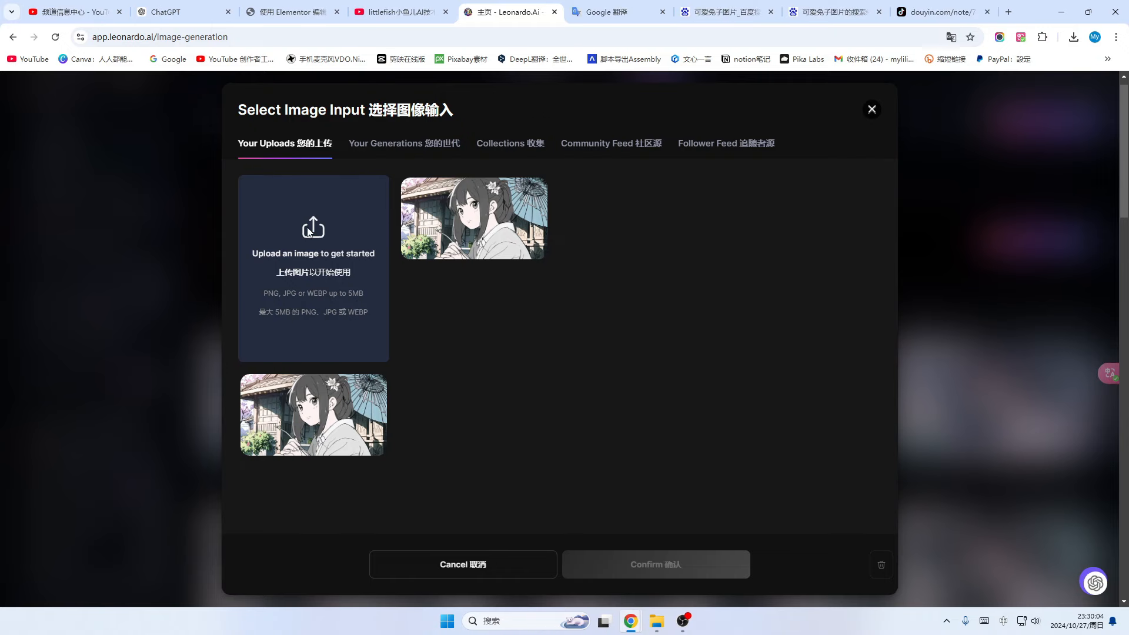
Upload the standing rabbit picture from the 图片 folder on drive D as the Image to Image reference
{"action": "left_click", "coordinate": [310, 234]}
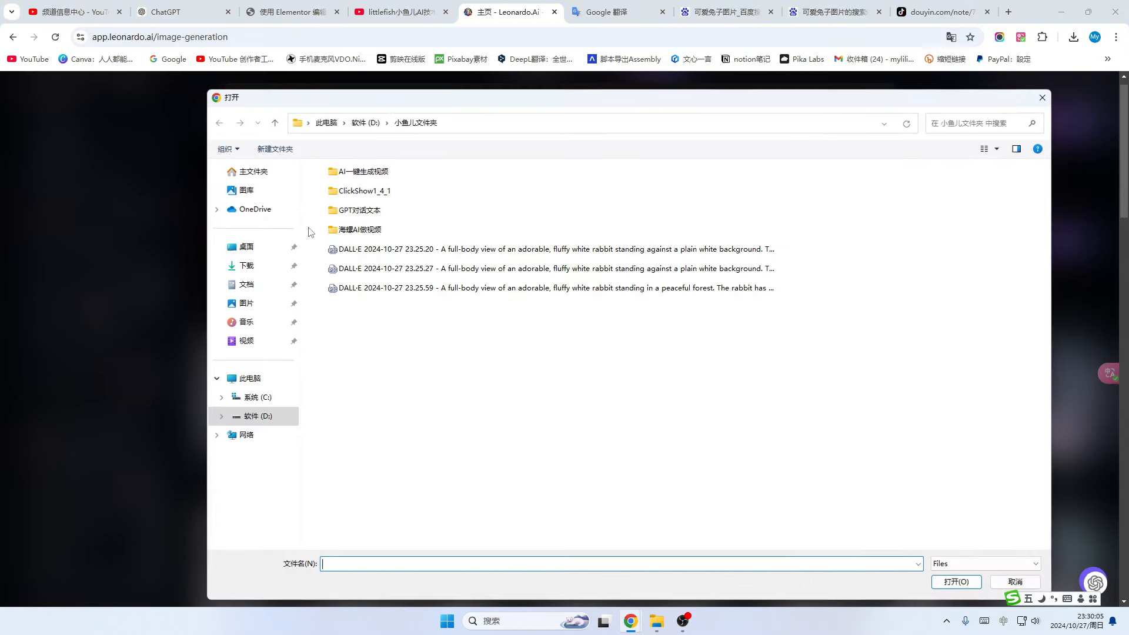
{"action": "key", "text": "Escape"}
{"action": "left_click", "coordinate": [305, 245]}
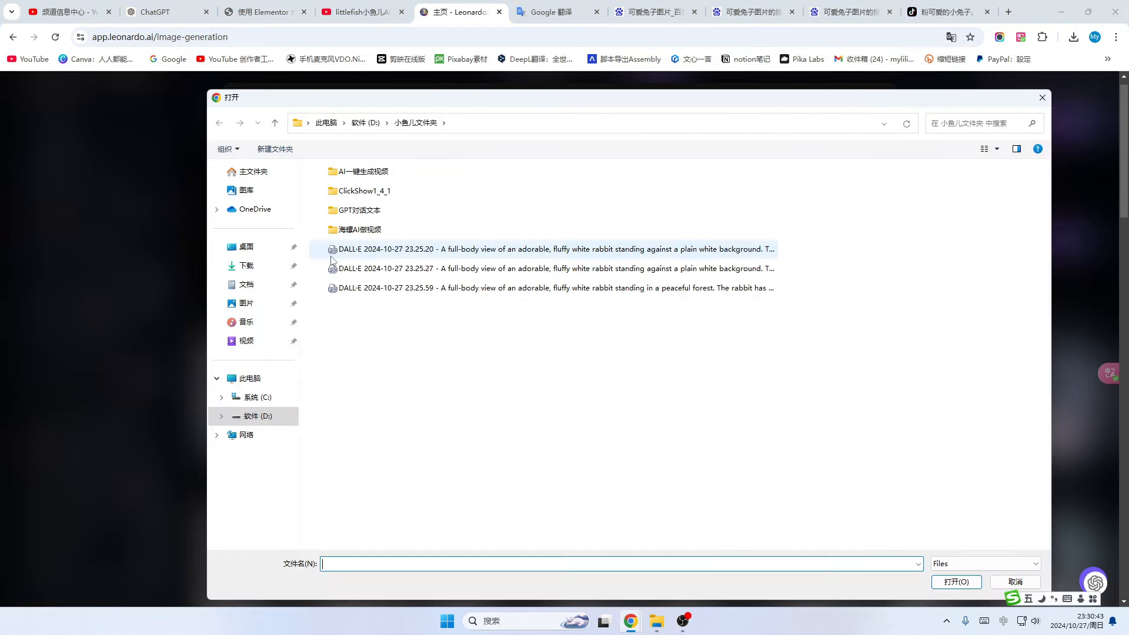
{"action": "left_click", "coordinate": [366, 123]}
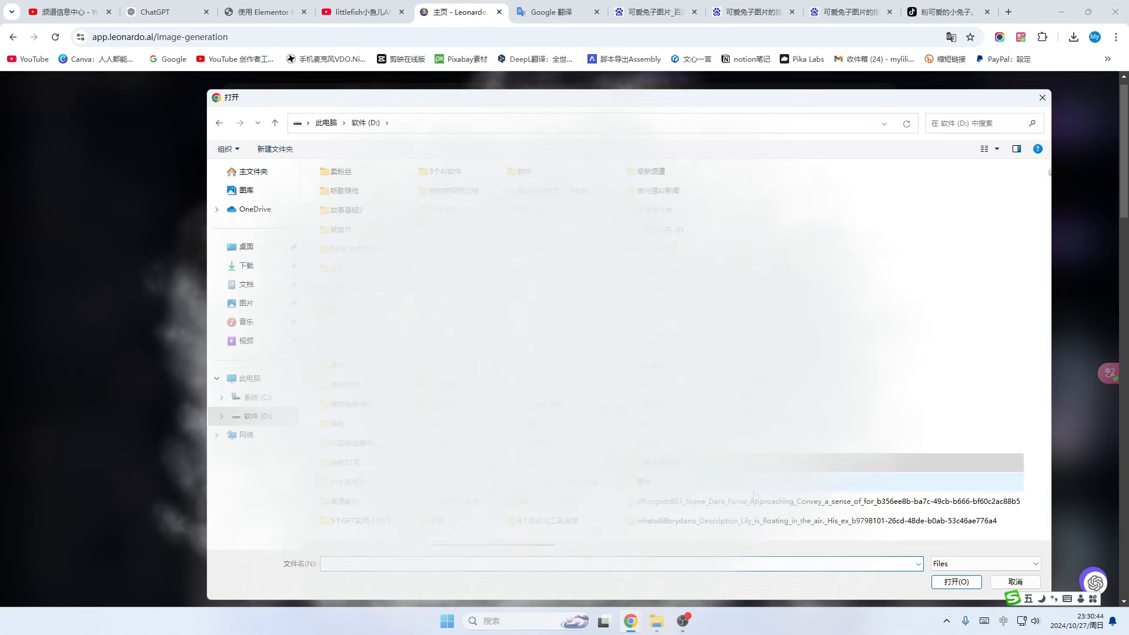
{"action": "double_click", "coordinate": [681, 484]}
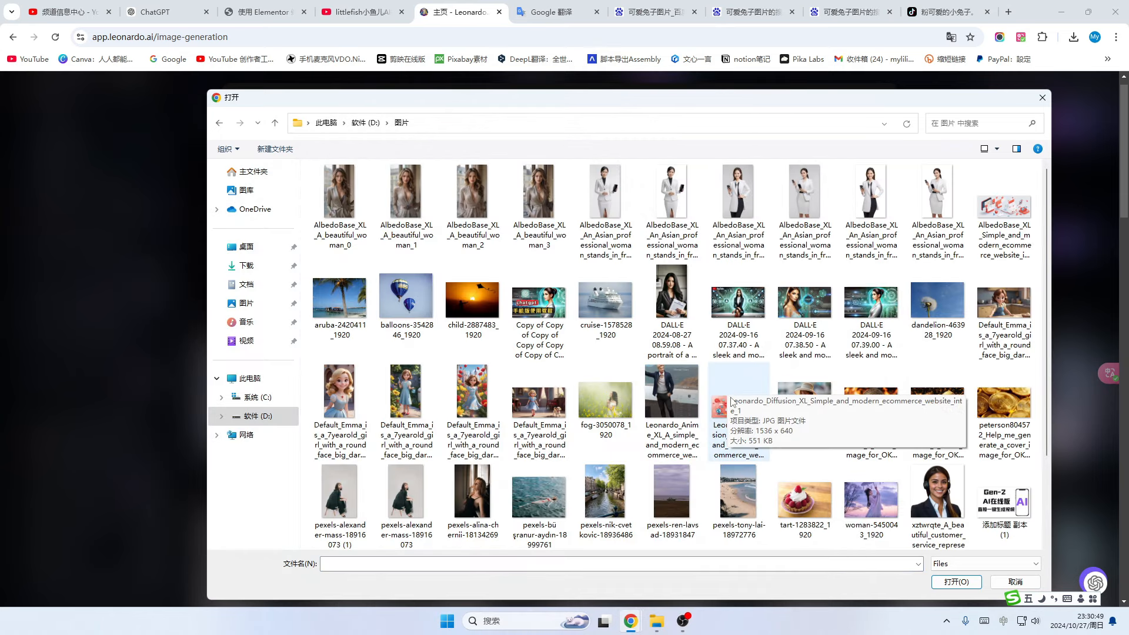
{"action": "double_click", "coordinate": [693, 399]}
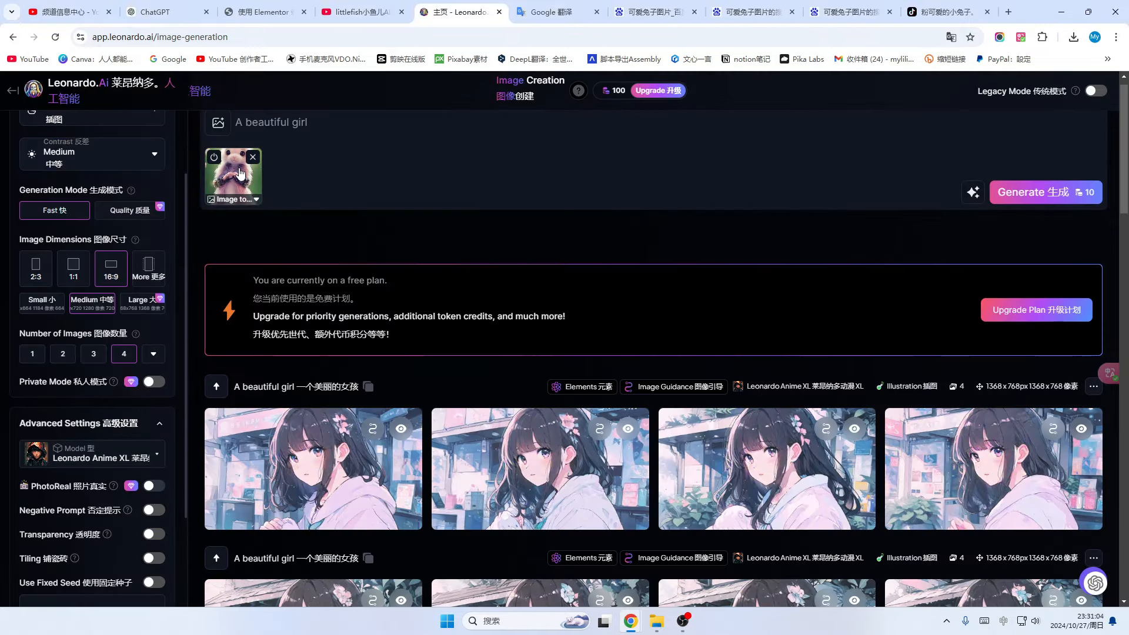
Replace the Leonardo.Ai prompt with the shot 2 scene description from ChatGPT's English storyboard: "A little white rabbit appears near a bush, sitting on the ground"
{"action": "left_click", "coordinate": [155, 12]}
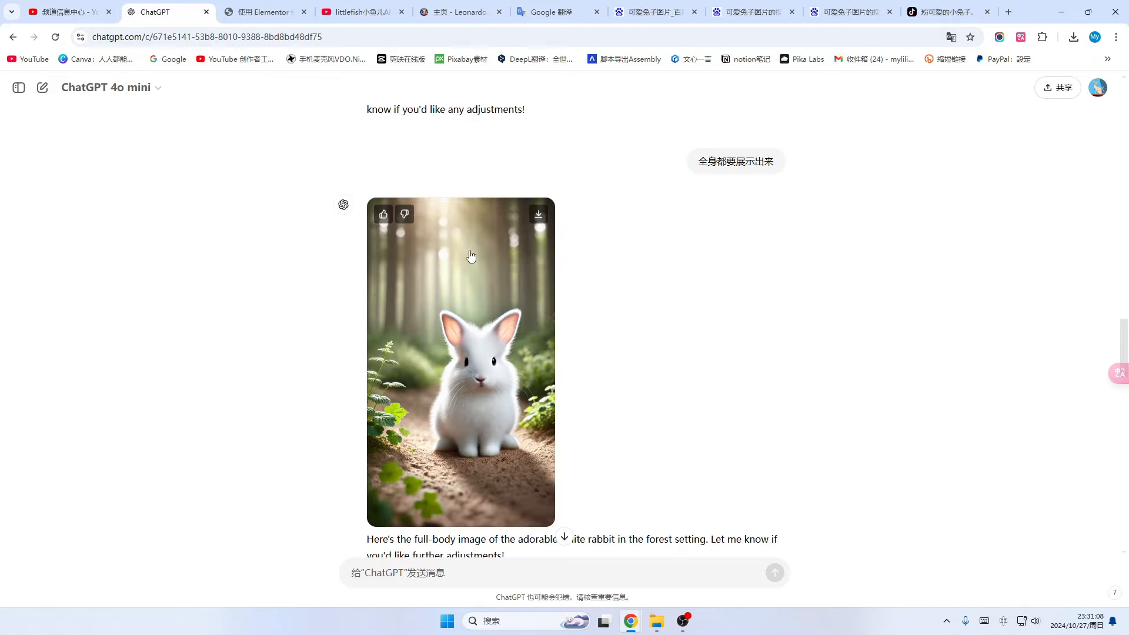
{"action": "scroll", "coordinate": [587, 269], "scroll_direction": "up", "scroll_amount": 15}
{"action": "scroll", "coordinate": [590, 270], "scroll_direction": "up", "scroll_amount": 6}
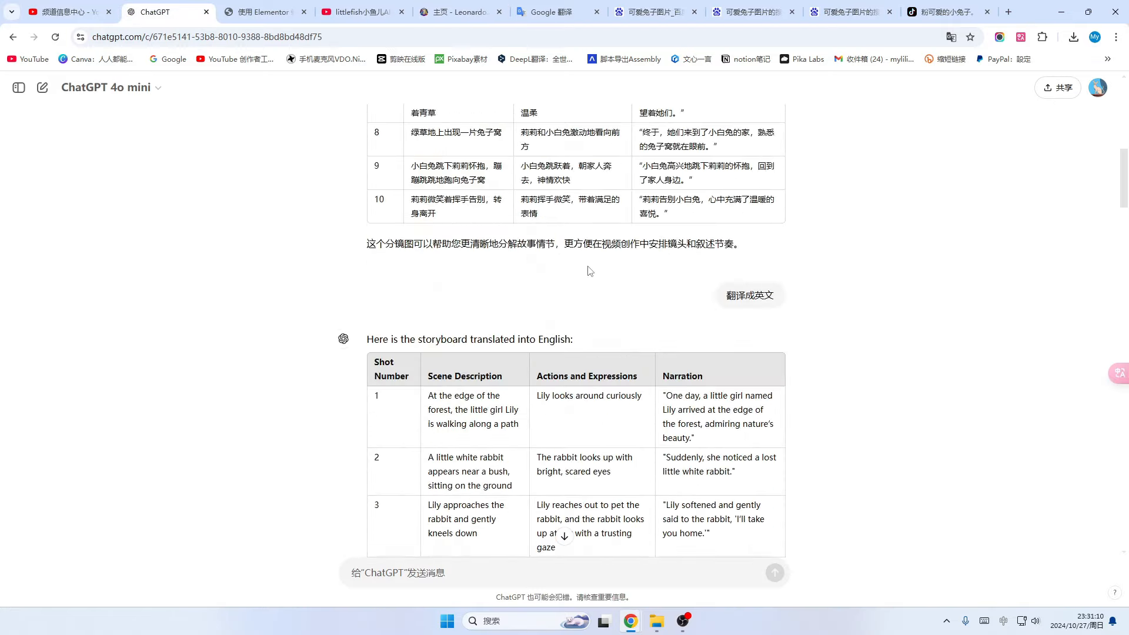
{"action": "scroll", "coordinate": [590, 270], "scroll_direction": "down", "scroll_amount": 2}
{"action": "scroll", "coordinate": [589, 271], "scroll_direction": "up", "scroll_amount": 6}
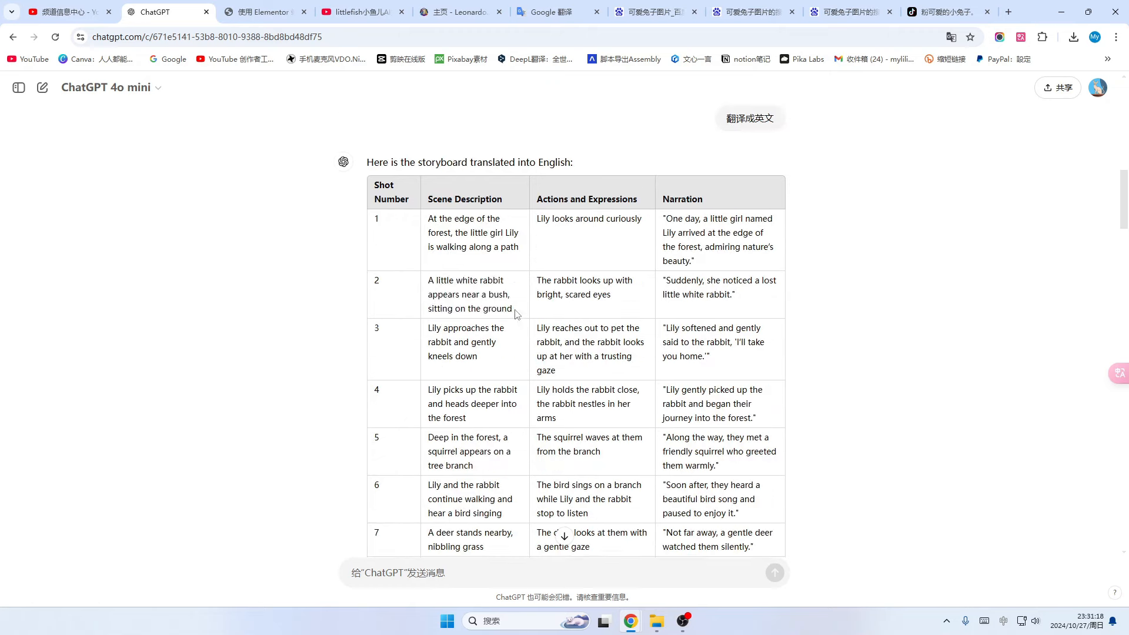
{"action": "left_click_drag", "start_coordinate": [512, 310], "coordinate": [438, 282]}
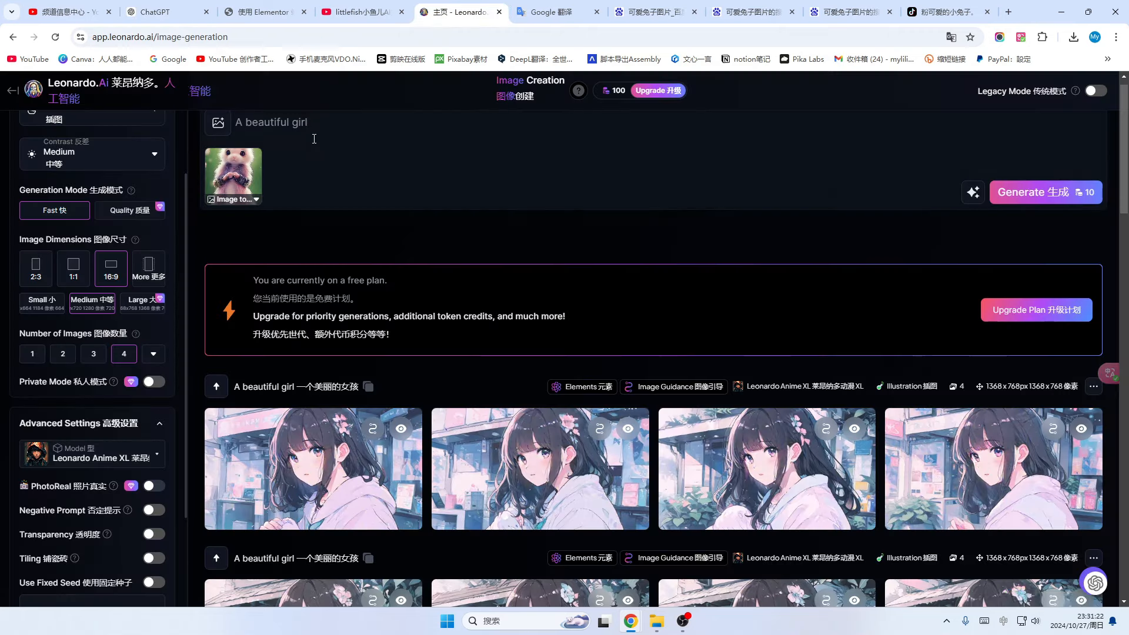
{"action": "key", "text": "ctrl+a"}
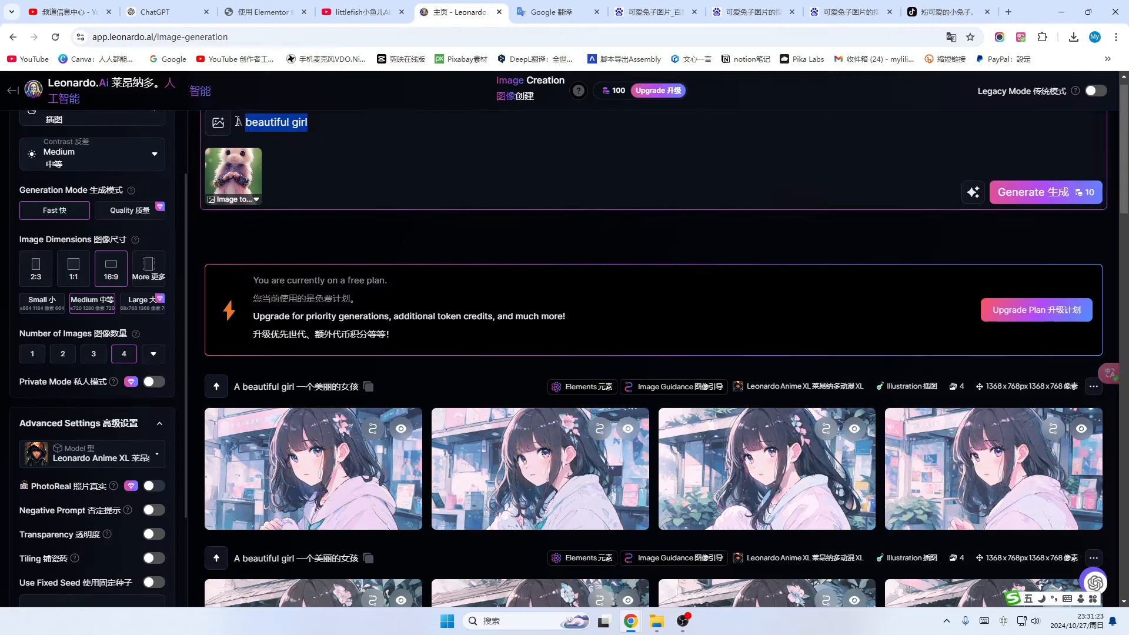
{"action": "type", "text": "A little white rabbit appears near a bush, sitting on the ground"}
Set the Image to Image strength to 0.34 and generate the rabbit images
{"action": "left_click", "coordinate": [234, 198]}
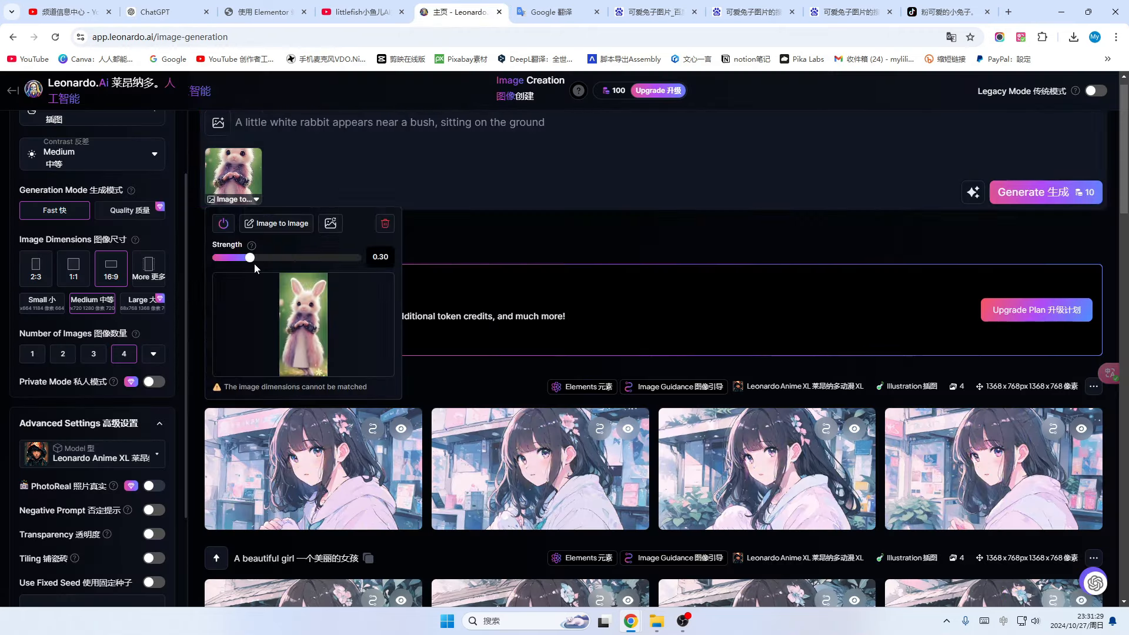
{"action": "left_click_drag", "start_coordinate": [254, 263], "coordinate": [257, 259]}
{"action": "left_click", "coordinate": [1033, 193]}
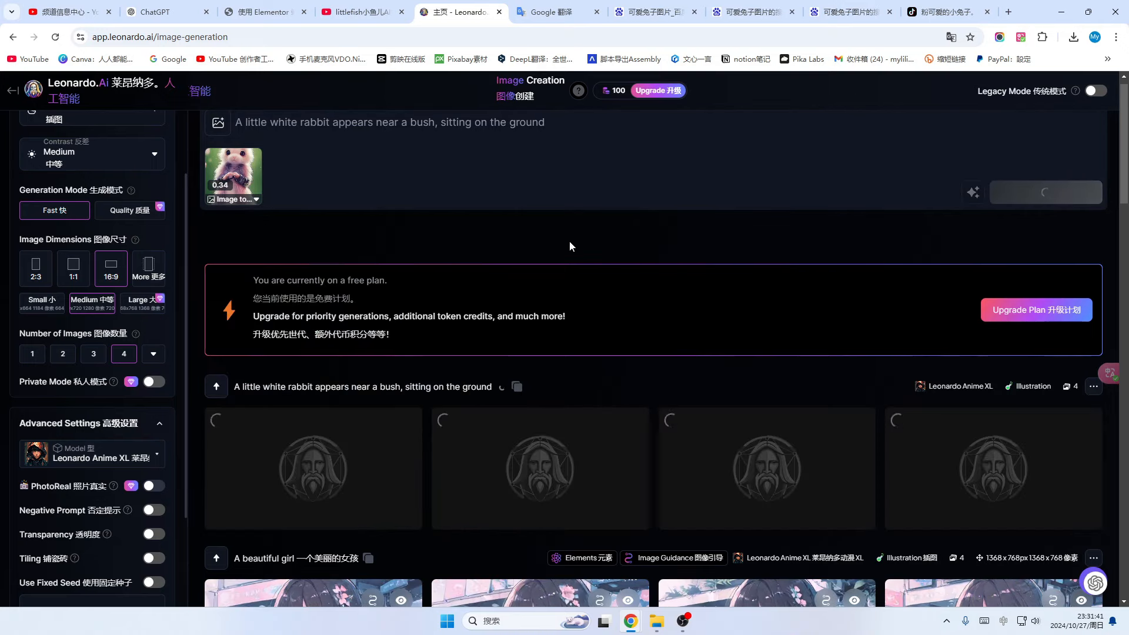
Set the image dimensions to the TikTok 9:16 preset, generate the rabbit images again, and look over both batches
{"action": "left_click", "coordinate": [149, 269]}
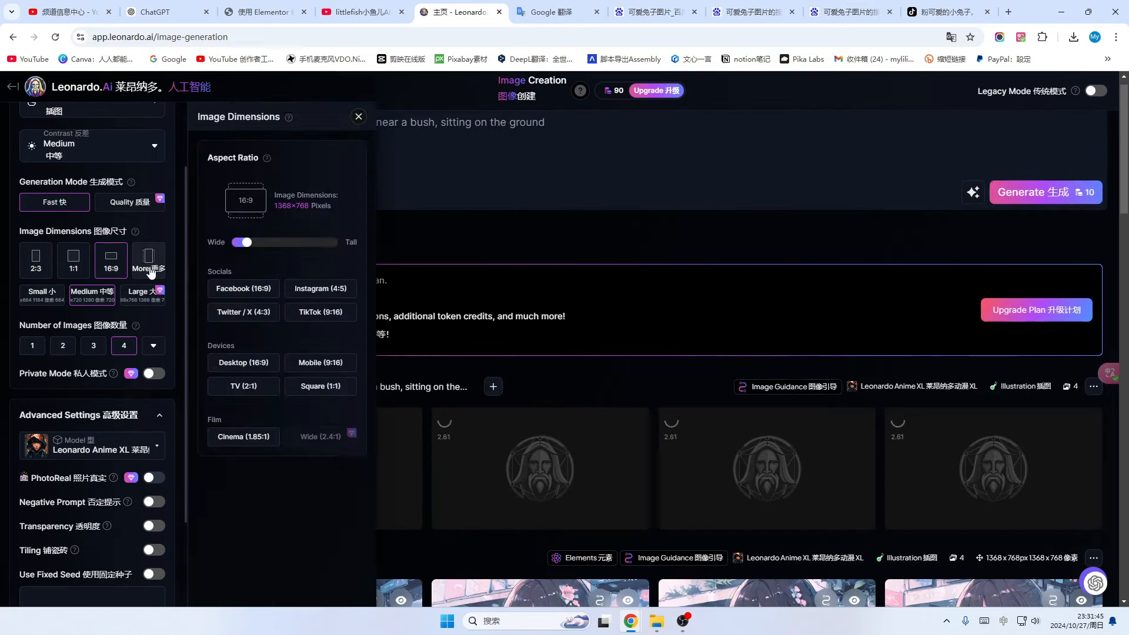
{"action": "left_click", "coordinate": [325, 324]}
{"action": "left_click", "coordinate": [616, 227]}
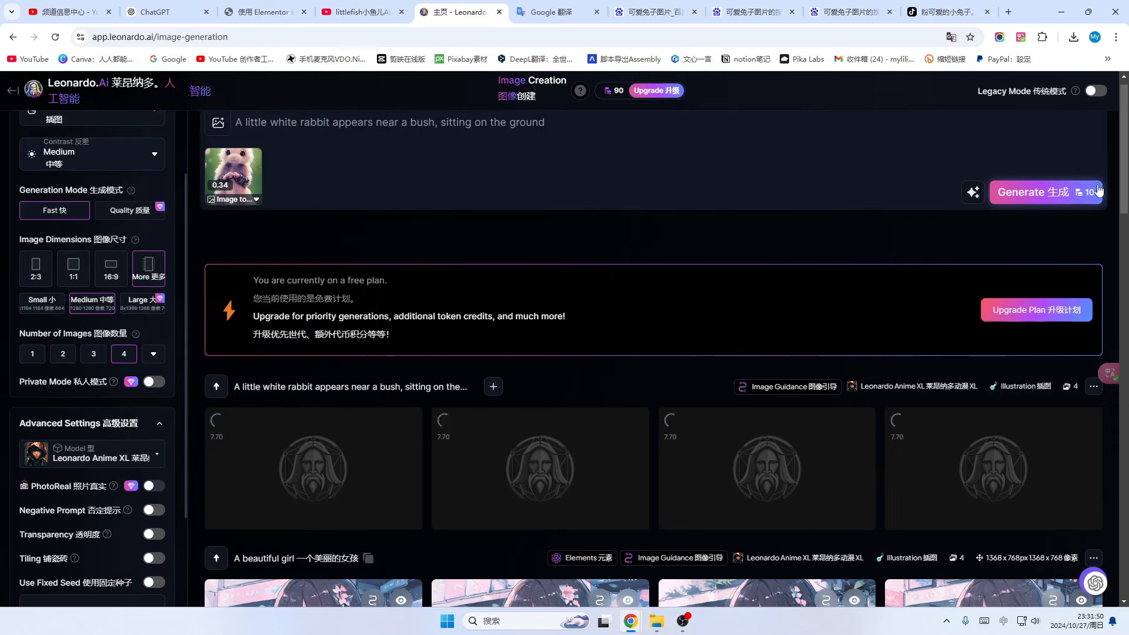
{"action": "left_click", "coordinate": [1053, 191]}
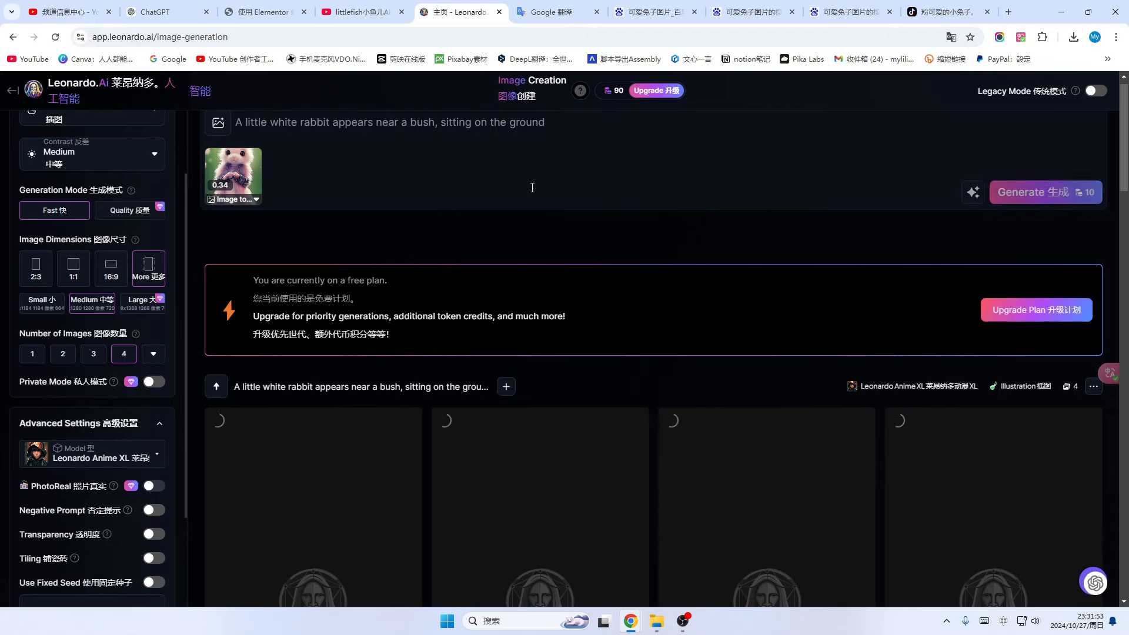
{"action": "scroll", "coordinate": [587, 269], "scroll_direction": "down", "scroll_amount": 2}
{"action": "scroll", "coordinate": [588, 270], "scroll_direction": "down", "scroll_amount": 7}
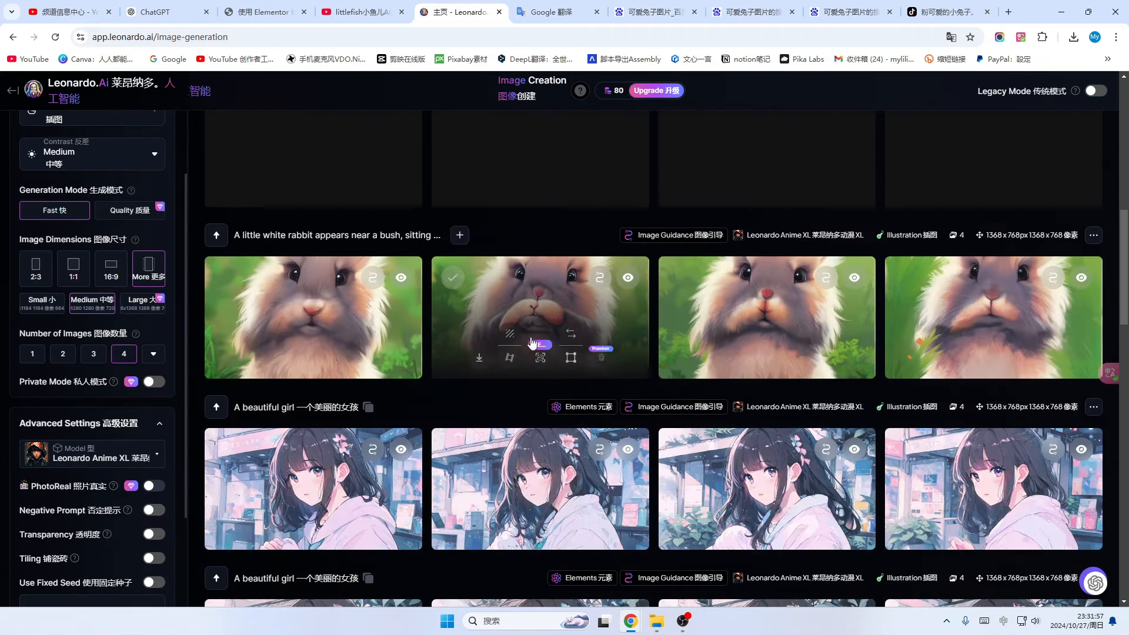
{"action": "scroll", "coordinate": [820, 365], "scroll_direction": "up", "scroll_amount": 6}
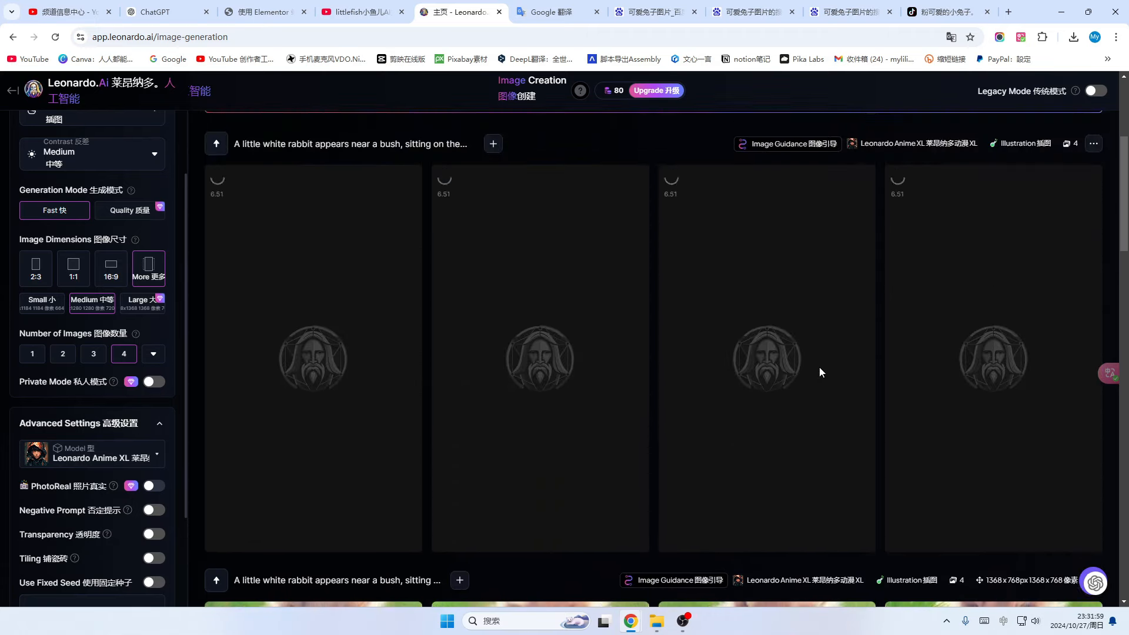
{"action": "scroll", "coordinate": [959, 389], "scroll_direction": "down", "scroll_amount": 1}
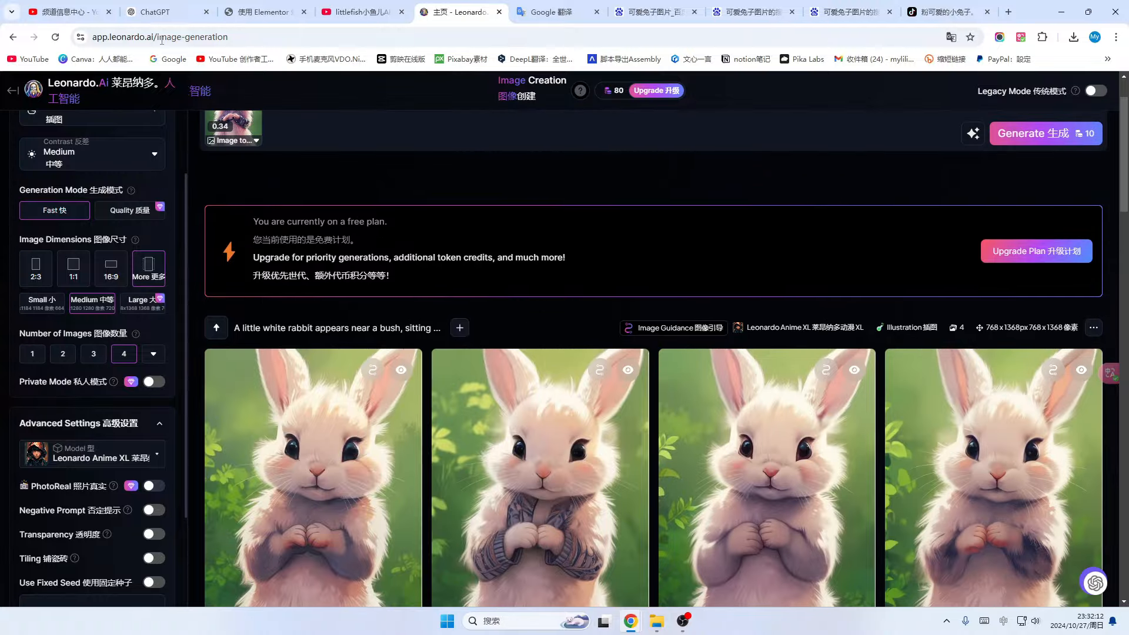
Switch to ChatGPT and look through the remaining shots of the English storyboard below shot 2
{"action": "left_click", "coordinate": [154, 12]}
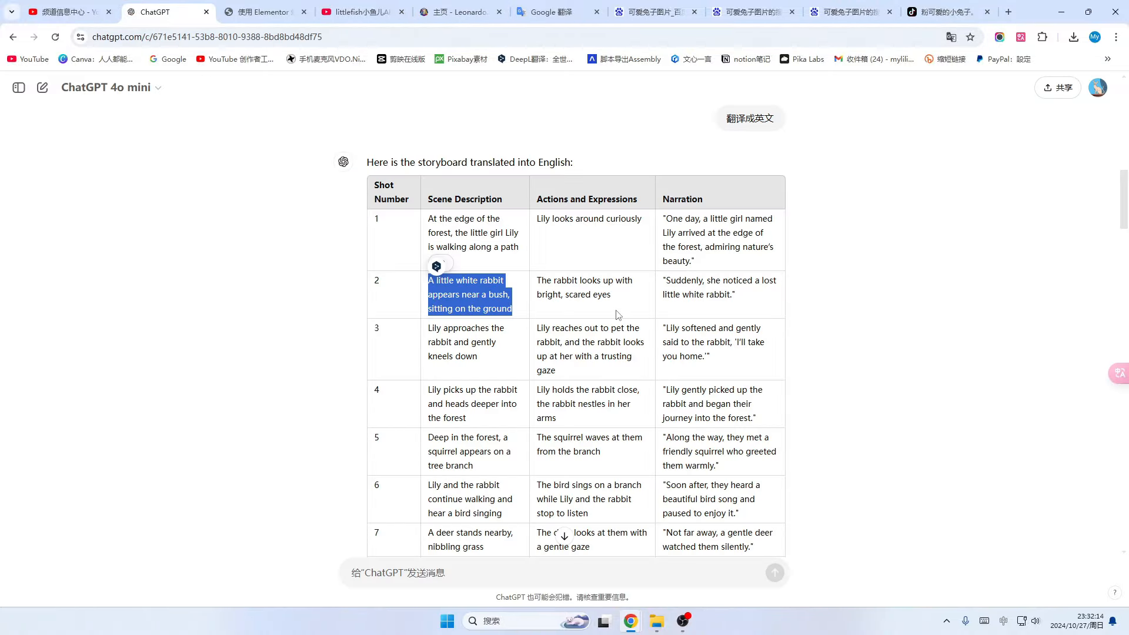
{"action": "scroll", "coordinate": [642, 320], "scroll_direction": "down", "scroll_amount": 2}
{"action": "scroll", "coordinate": [641, 320], "scroll_direction": "down", "scroll_amount": 5}
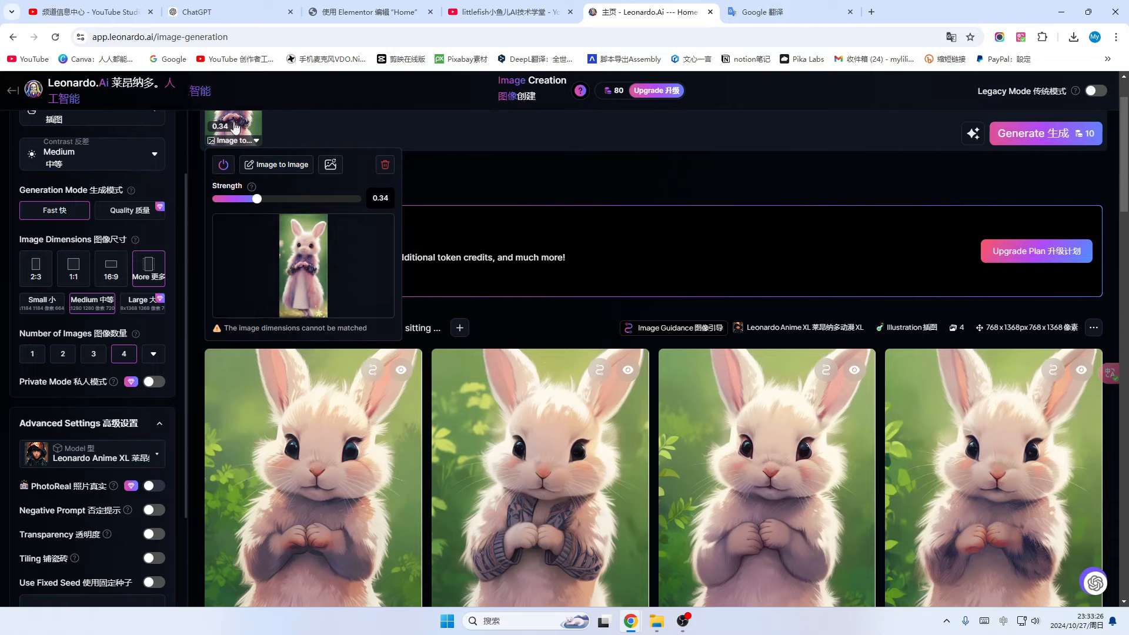
{"action": "mouse_move", "coordinate": [307, 272]}
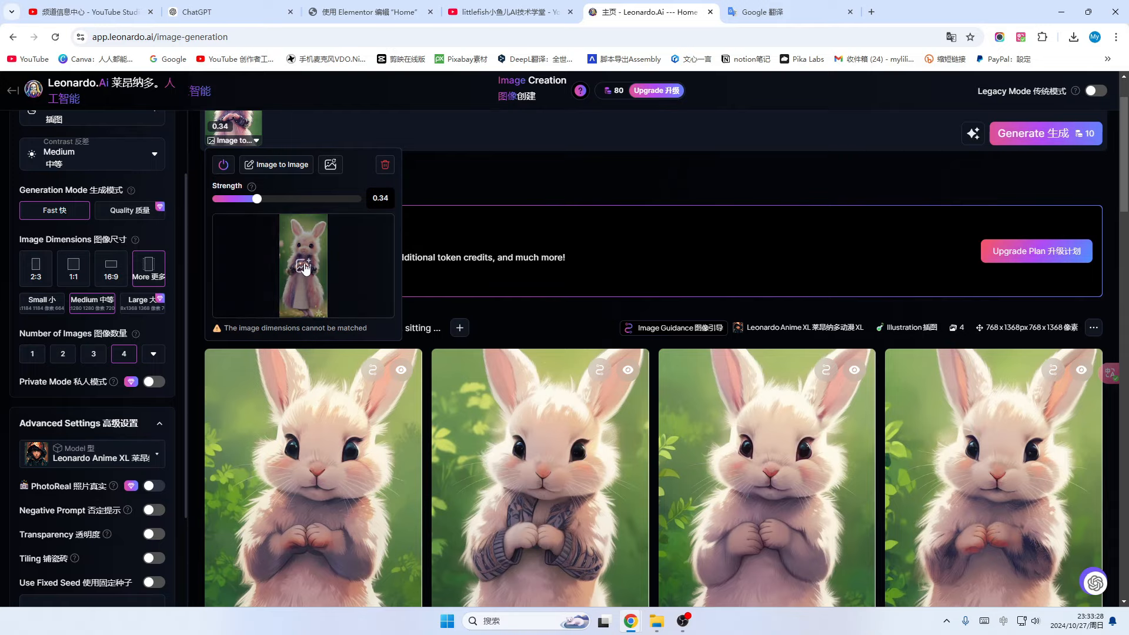
{"action": "left_click", "coordinate": [305, 268]}
{"action": "left_click", "coordinate": [306, 269]}
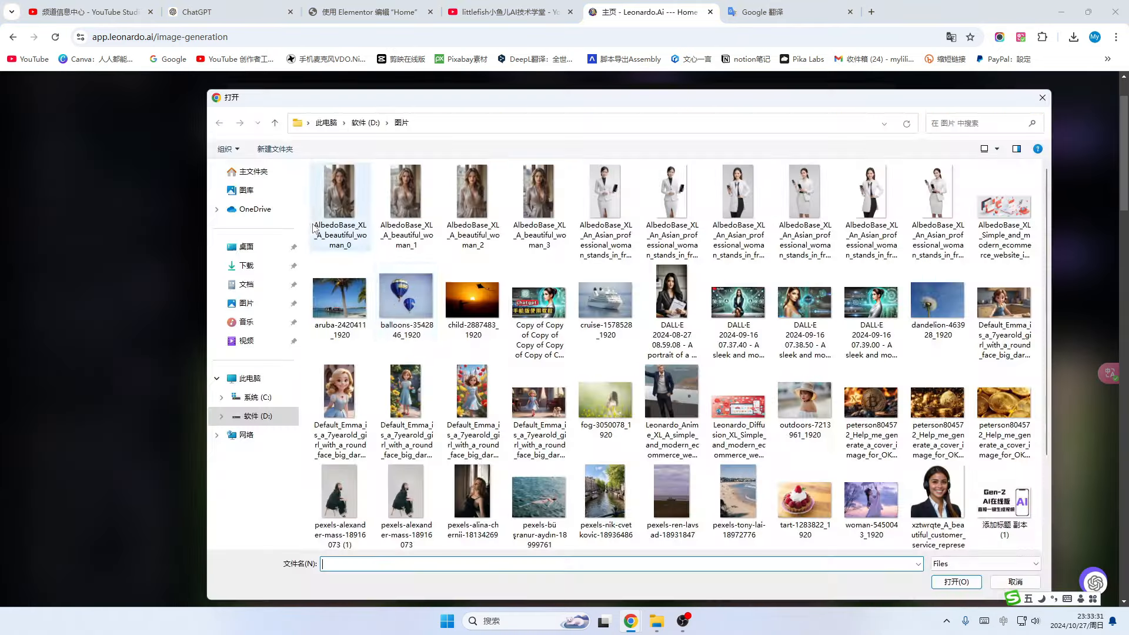
{"action": "scroll", "coordinate": [738, 317], "scroll_direction": "down", "scroll_amount": 3}
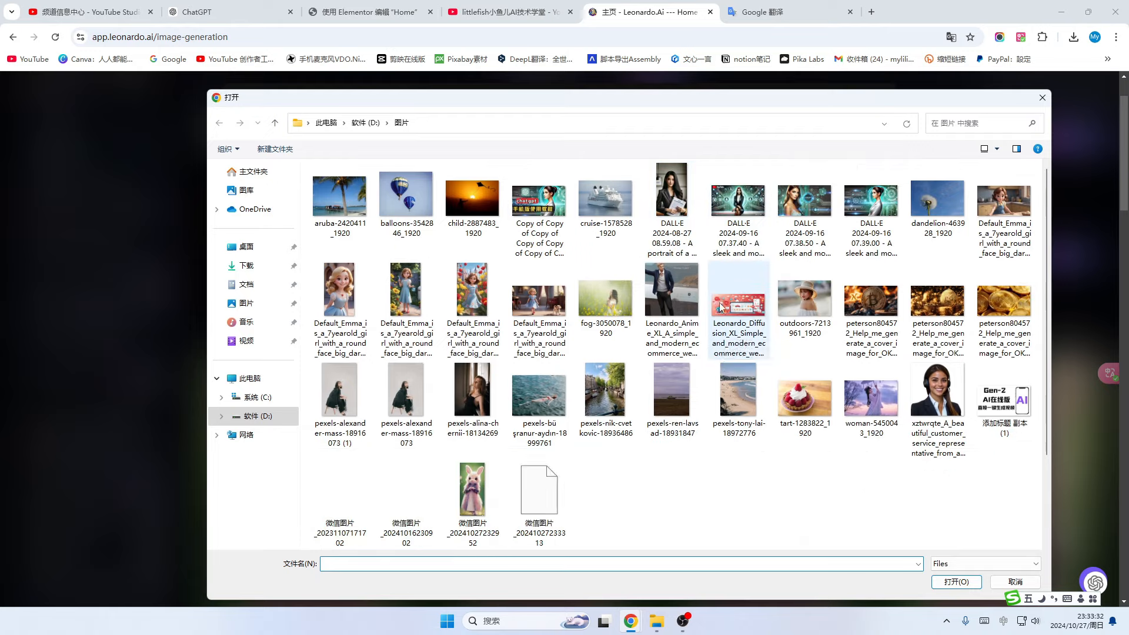
{"action": "left_click", "coordinate": [528, 495]}
{"action": "left_click", "coordinate": [959, 584]}
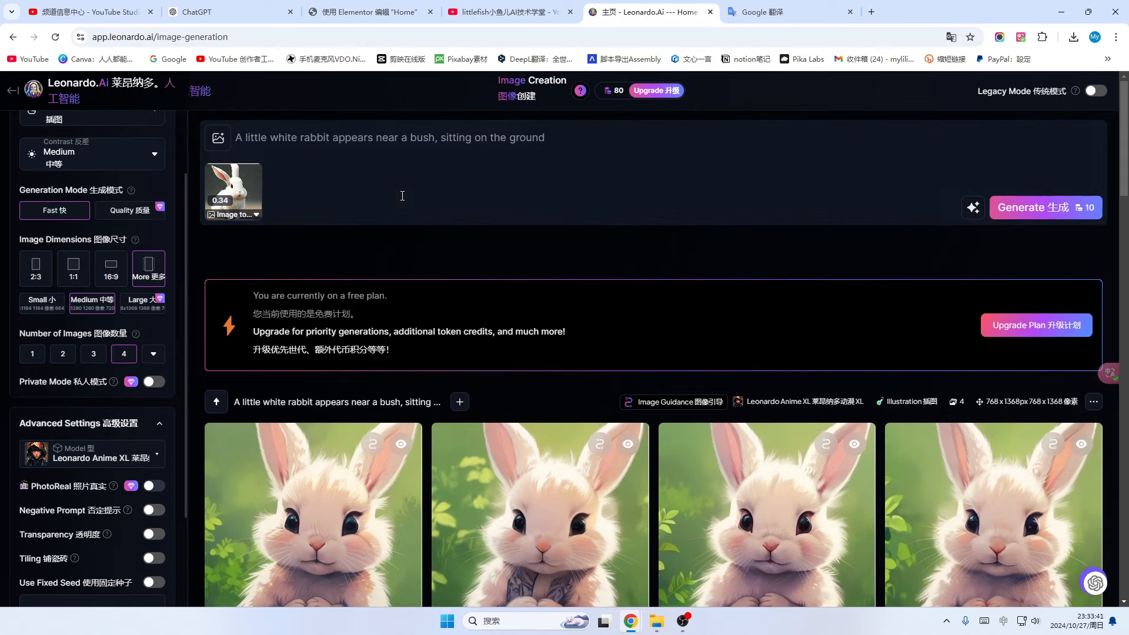
{"action": "left_click", "coordinate": [149, 264]}
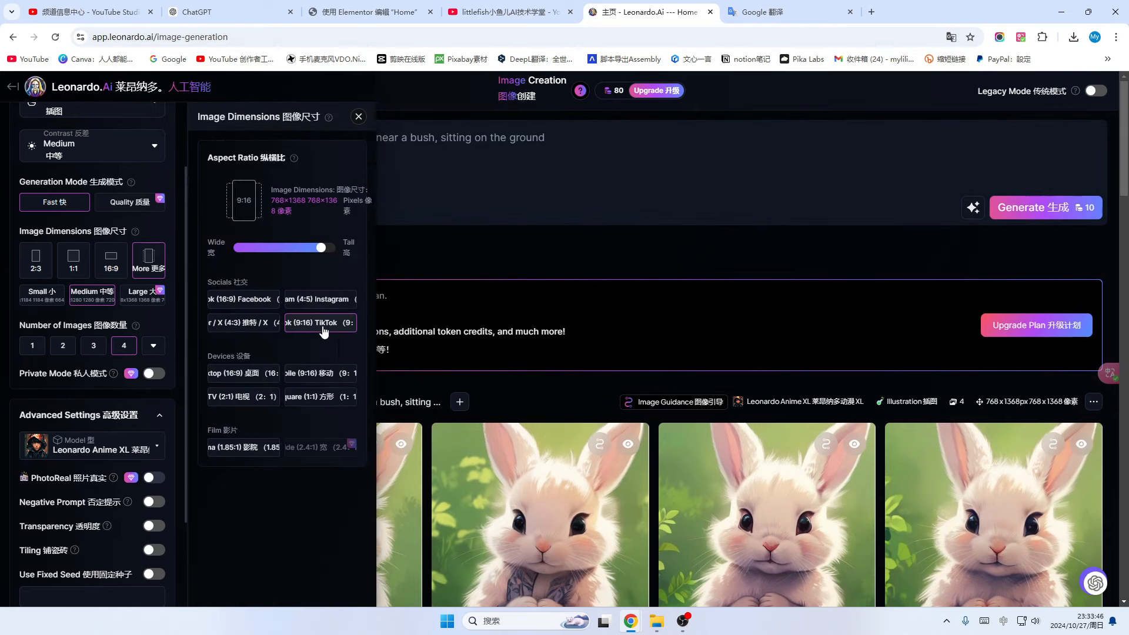
{"action": "left_click", "coordinate": [358, 117]}
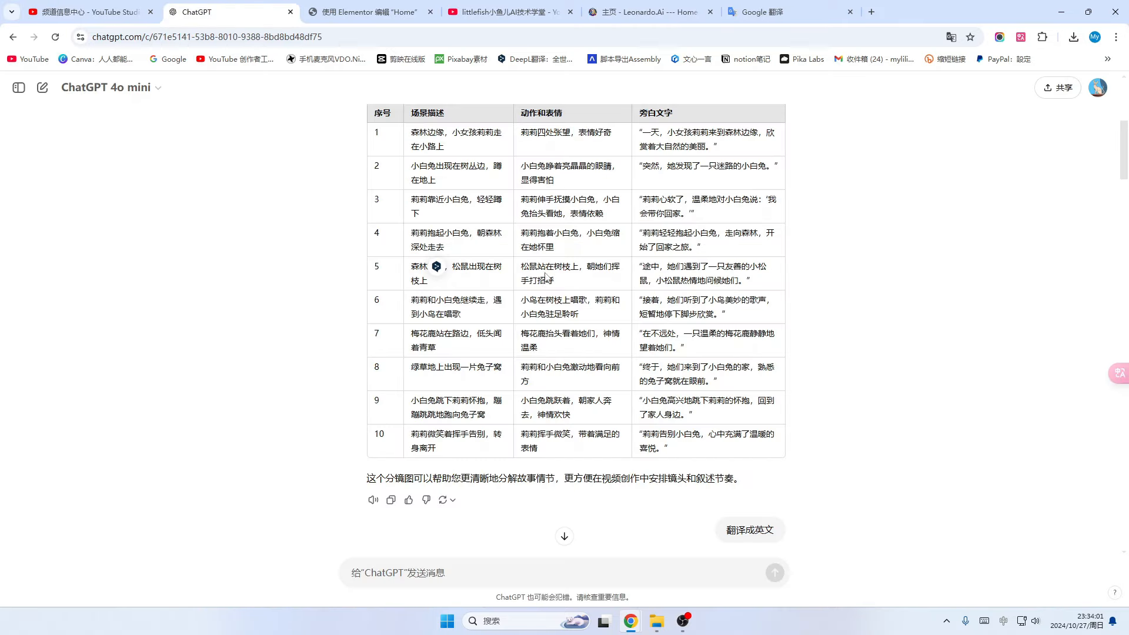
Replace the prompt with the storyboard's shot 3 description, "Lily approaches the rabbit and gently kneels down", and generate the images
{"action": "scroll", "coordinate": [529, 297], "scroll_direction": "down", "scroll_amount": 3}
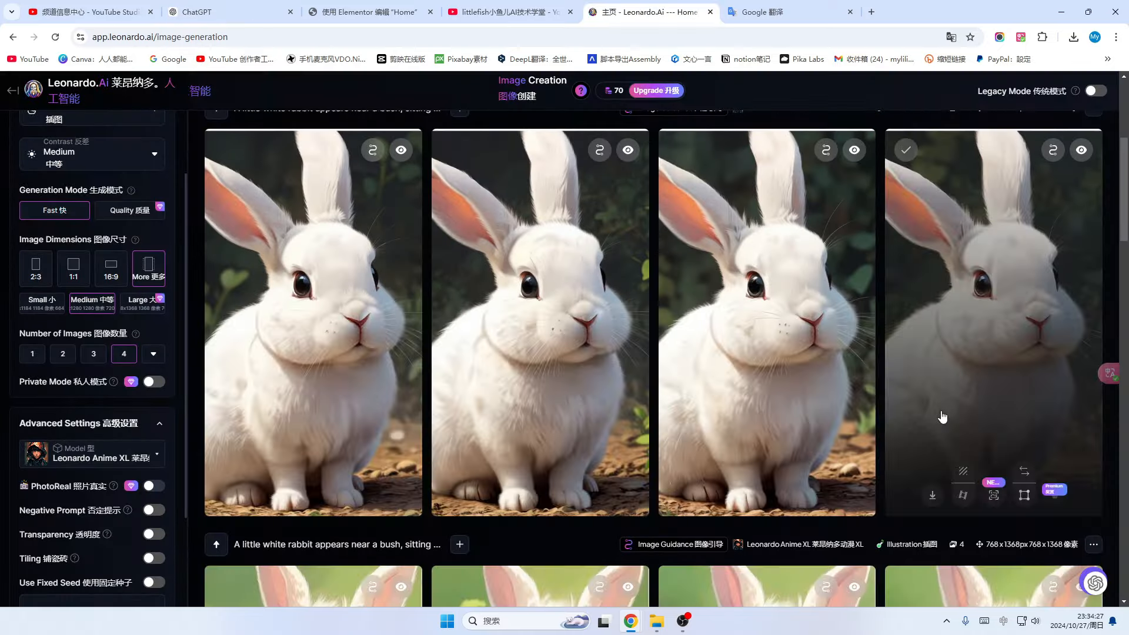
{"action": "scroll", "coordinate": [747, 408], "scroll_direction": "up", "scroll_amount": 3}
{"action": "left_click_drag", "start_coordinate": [569, 141], "coordinate": [235, 137]}
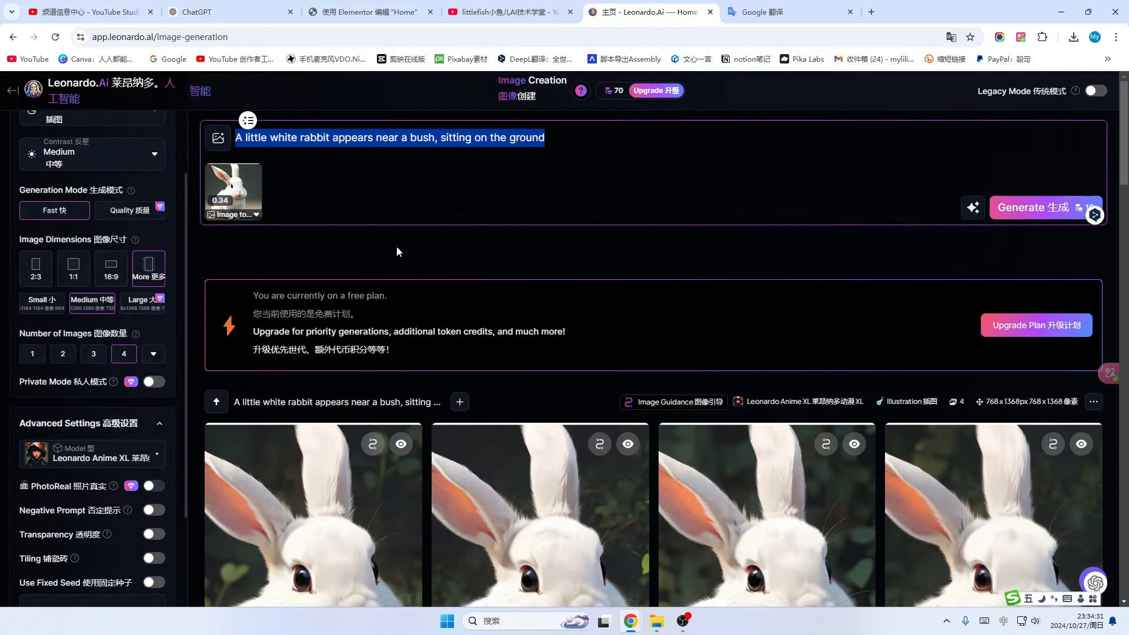
{"action": "type", "text": "Lily approaches the rabbit and gently kneels down"}
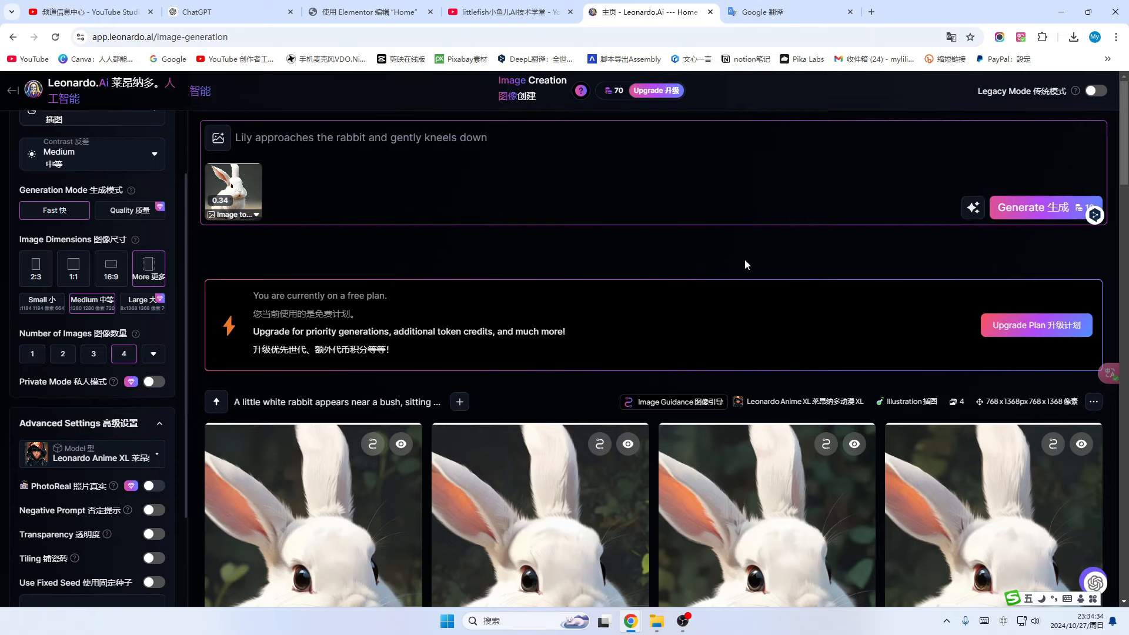
{"action": "left_click", "coordinate": [1021, 208]}
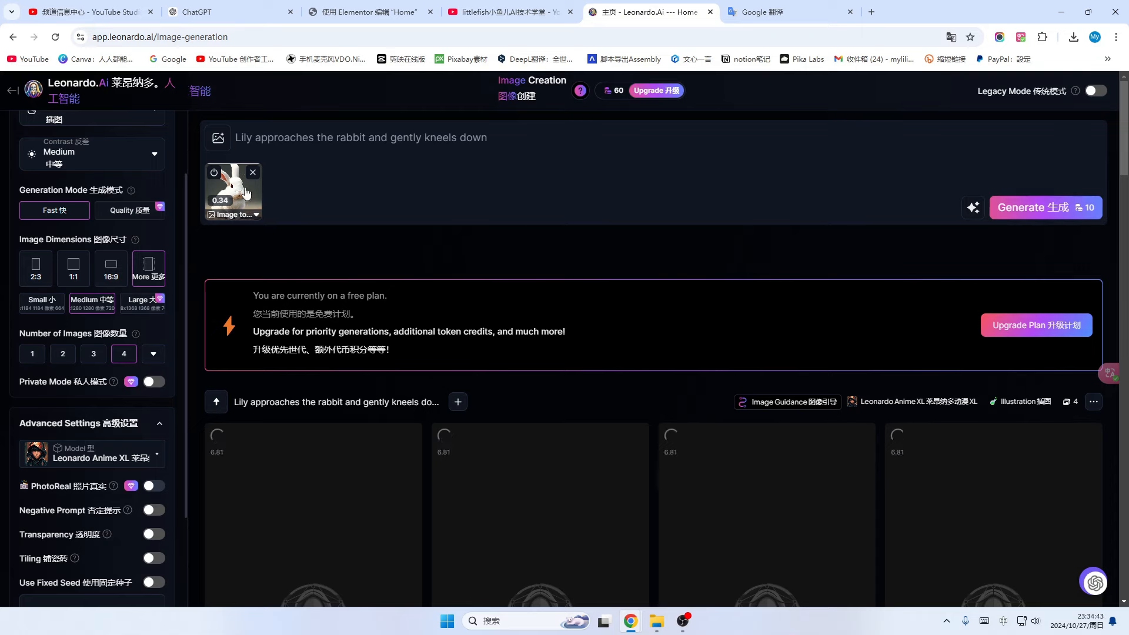
Add the Colorpop element from the full Elements library to the image guidance
{"action": "left_click", "coordinate": [218, 138]}
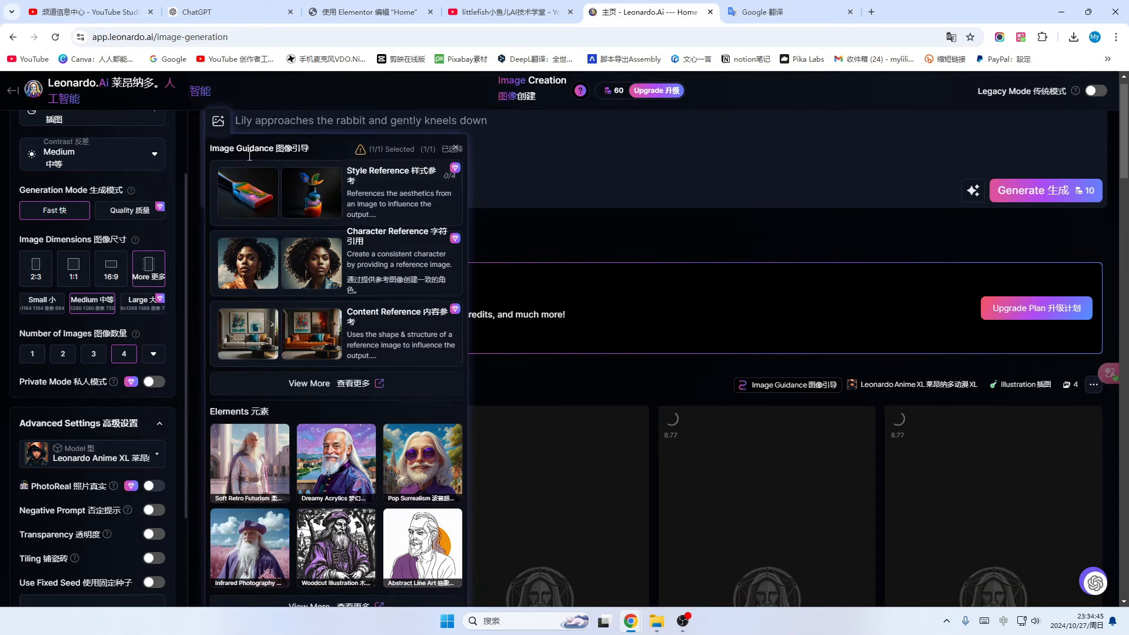
{"action": "scroll", "coordinate": [330, 412], "scroll_direction": "down", "scroll_amount": 2}
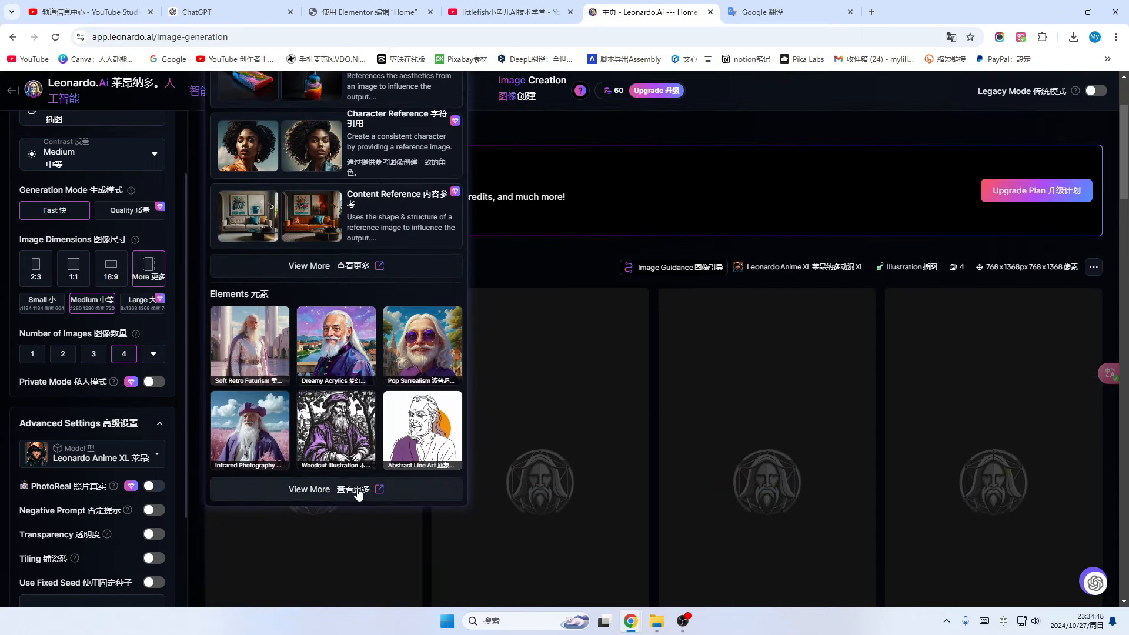
{"action": "left_click", "coordinate": [358, 490]}
{"action": "scroll", "coordinate": [554, 341], "scroll_direction": "down", "scroll_amount": 5}
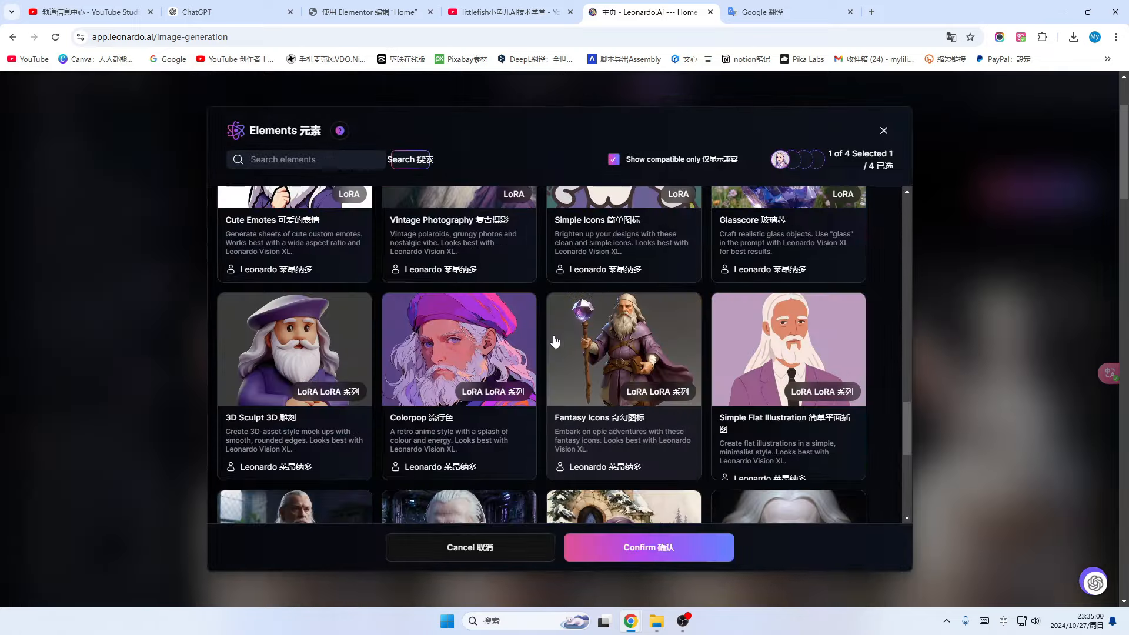
{"action": "left_click", "coordinate": [445, 352]}
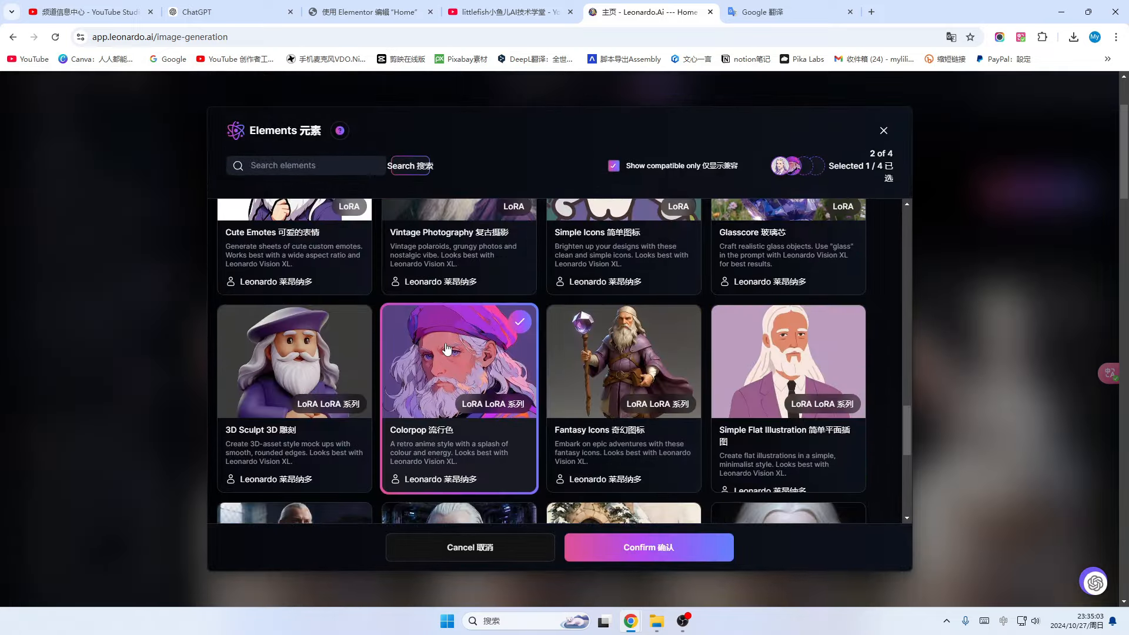
{"action": "left_click", "coordinate": [645, 548]}
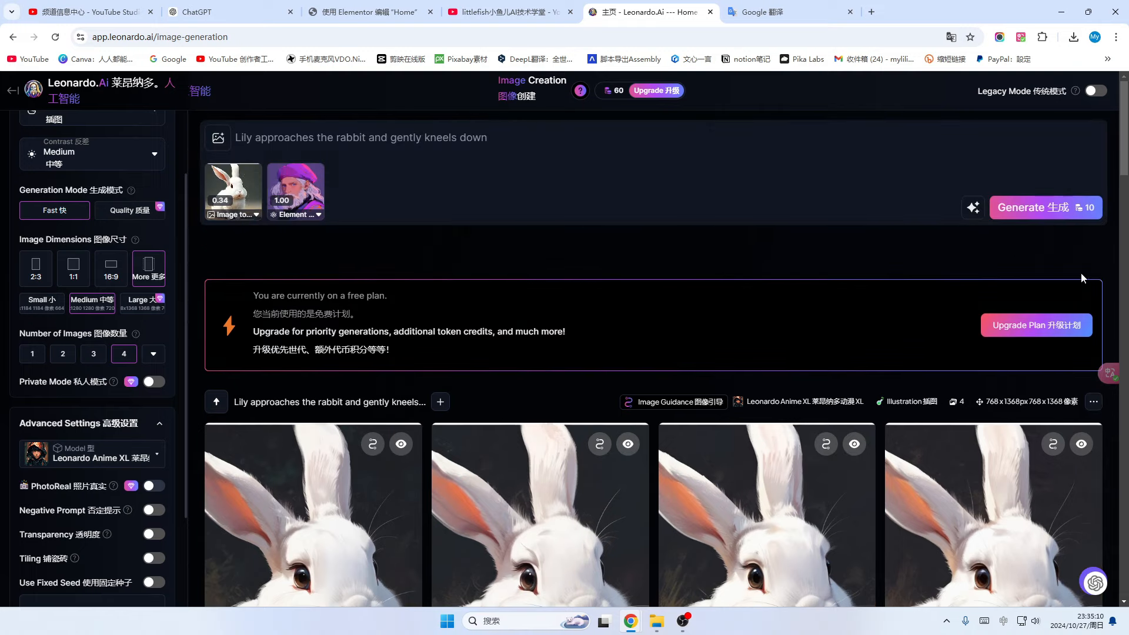
Generate the shot 3 images with the Colorpop element and compare them with the previous batch
{"action": "left_click", "coordinate": [1000, 205]}
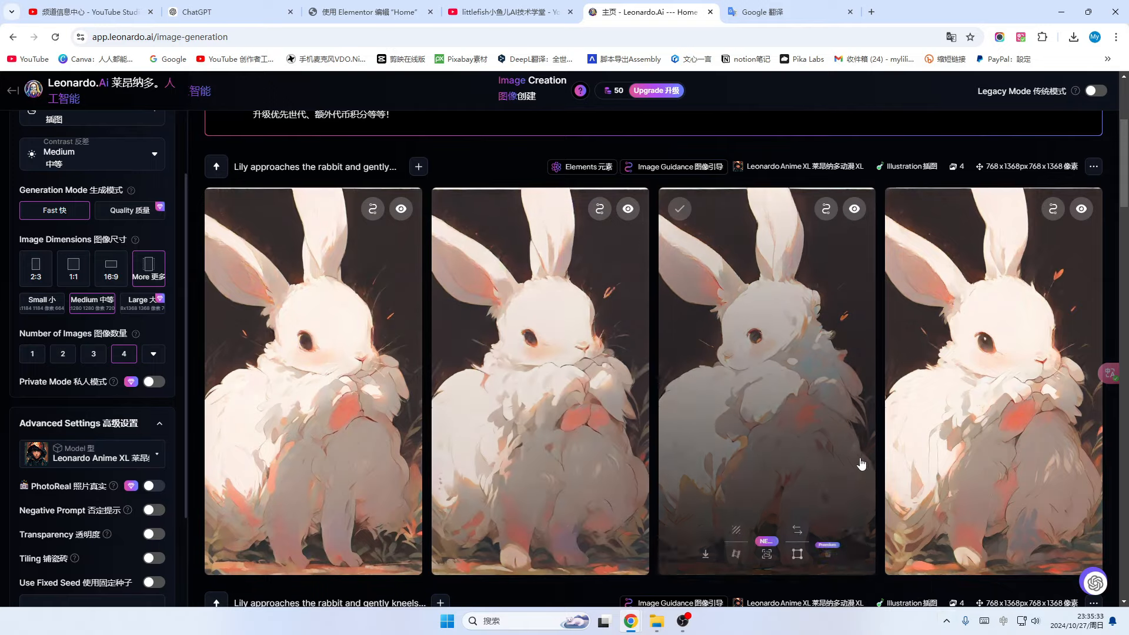
{"action": "scroll", "coordinate": [863, 465], "scroll_direction": "down", "scroll_amount": 5}
{"action": "scroll", "coordinate": [863, 464], "scroll_direction": "up", "scroll_amount": 3}
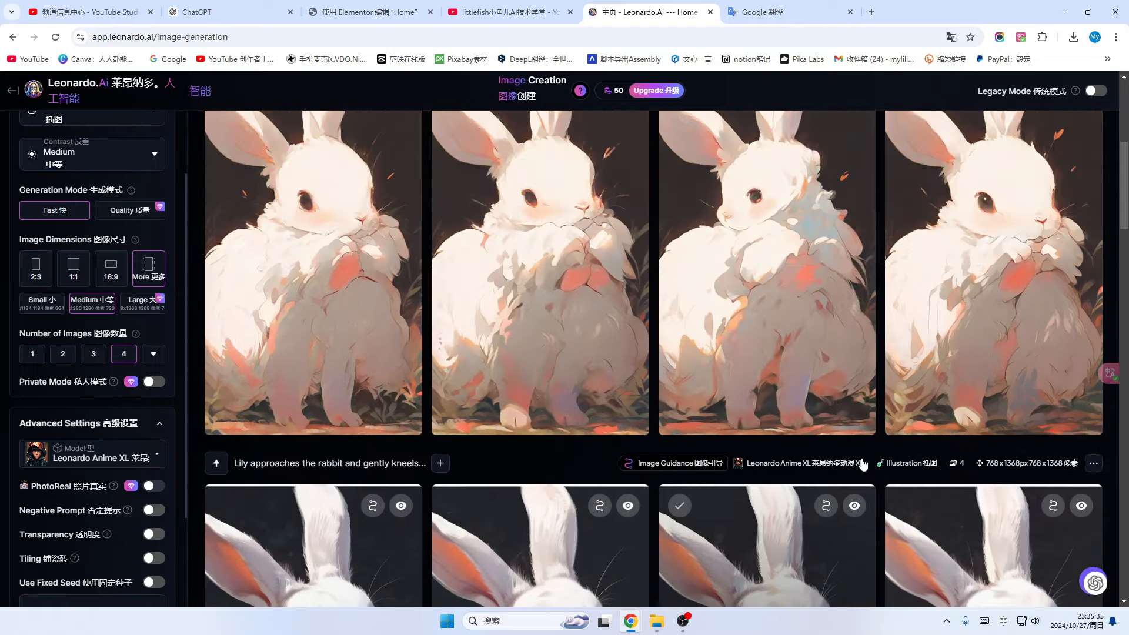
{"action": "scroll", "coordinate": [862, 464], "scroll_direction": "down", "scroll_amount": 4}
{"action": "scroll", "coordinate": [862, 465], "scroll_direction": "up", "scroll_amount": 4}
{"action": "scroll", "coordinate": [872, 318], "scroll_direction": "up", "scroll_amount": 3}
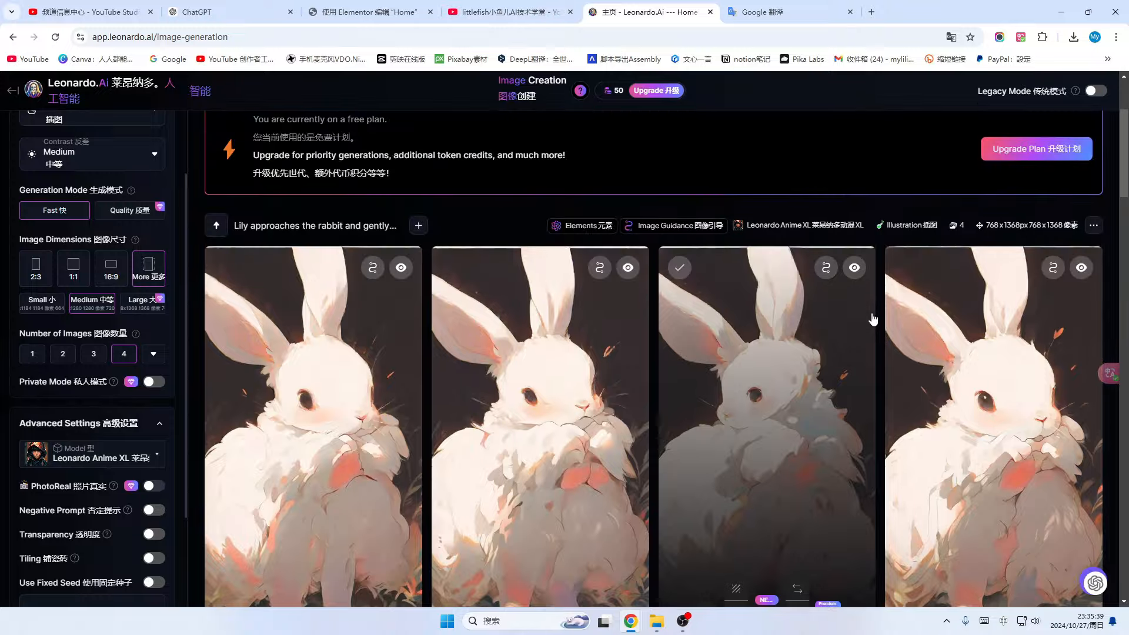
{"action": "scroll", "coordinate": [716, 350], "scroll_direction": "up", "scroll_amount": 3}
Add the Rainbowcore element to the guidance and remove the extra element with strength 0.70
{"action": "left_click", "coordinate": [219, 120]}
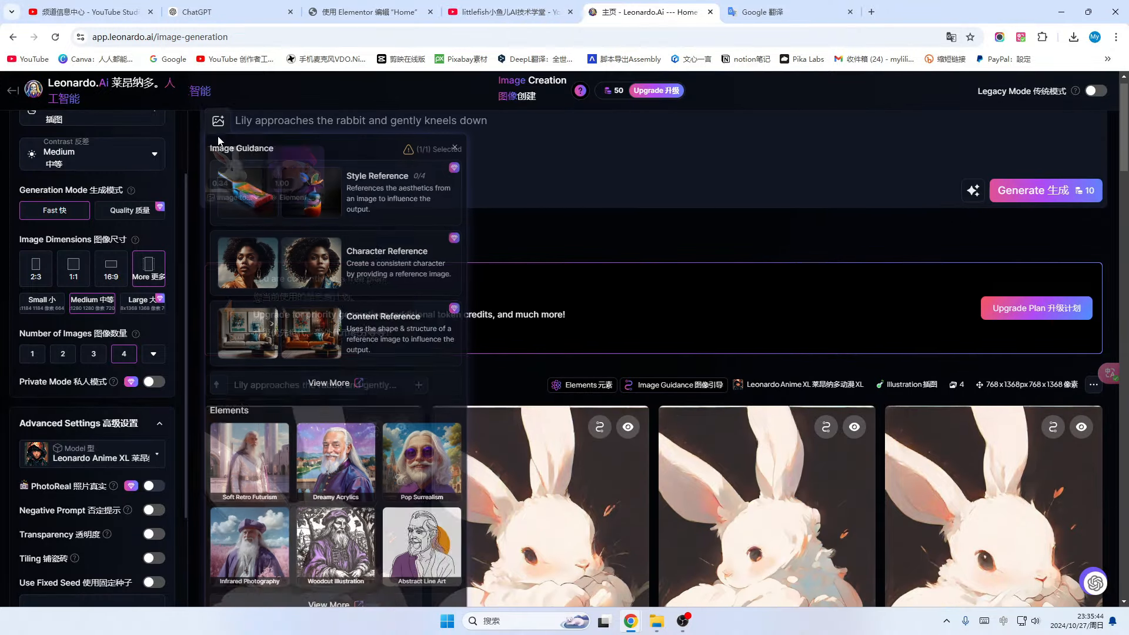
{"action": "scroll", "coordinate": [345, 397], "scroll_direction": "down", "scroll_amount": 4}
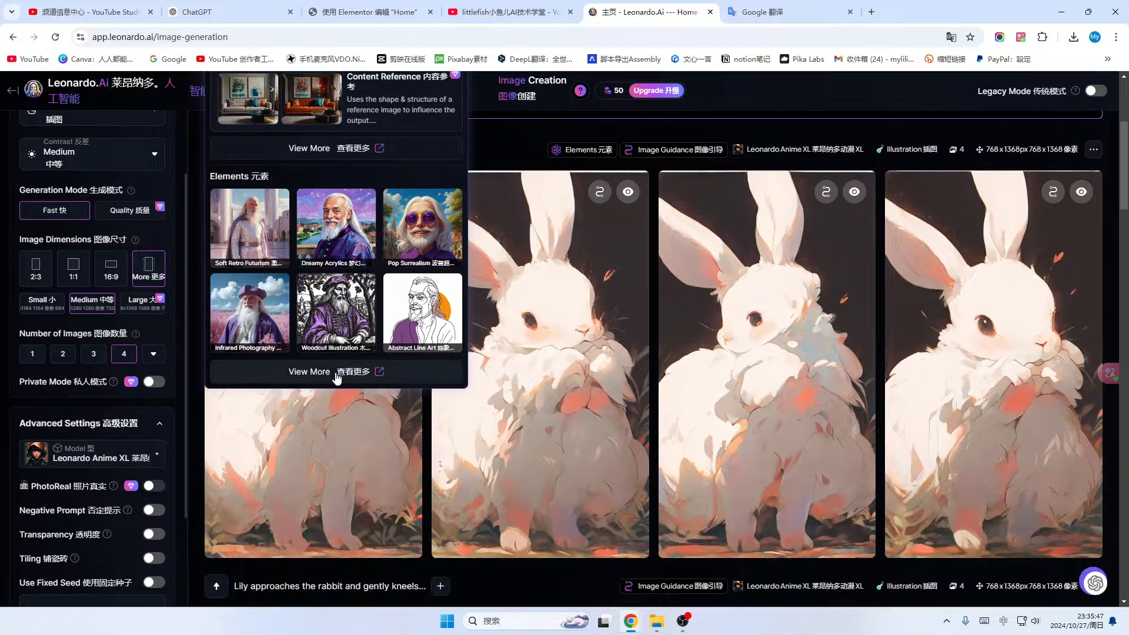
{"action": "left_click", "coordinate": [337, 374]}
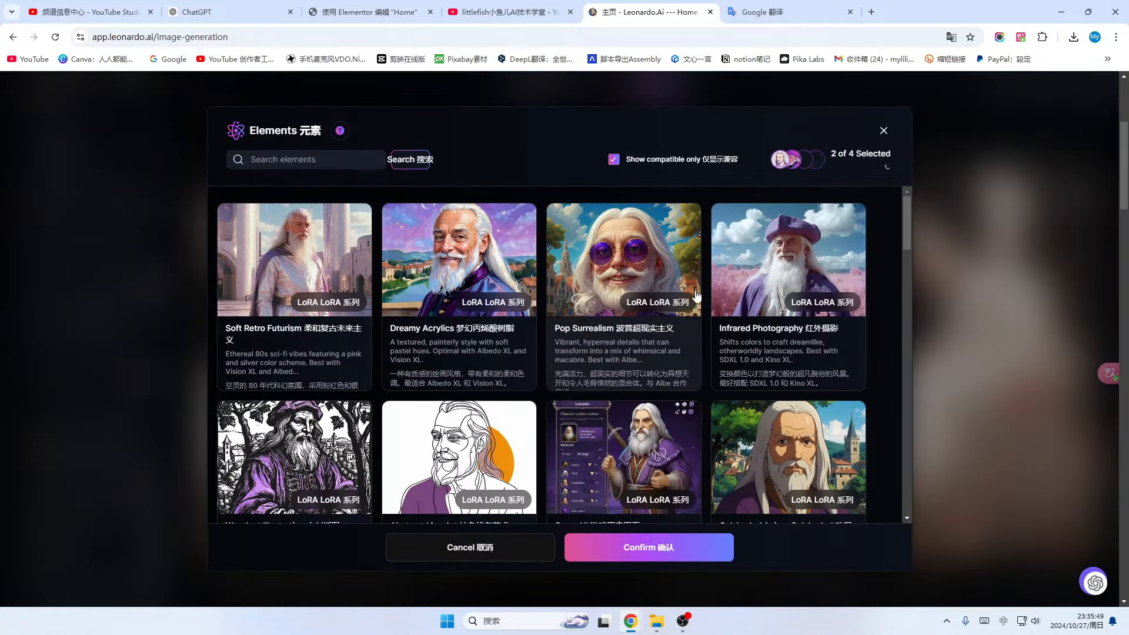
{"action": "scroll", "coordinate": [691, 327], "scroll_direction": "down", "scroll_amount": 3}
{"action": "scroll", "coordinate": [691, 327], "scroll_direction": "down", "scroll_amount": 2}
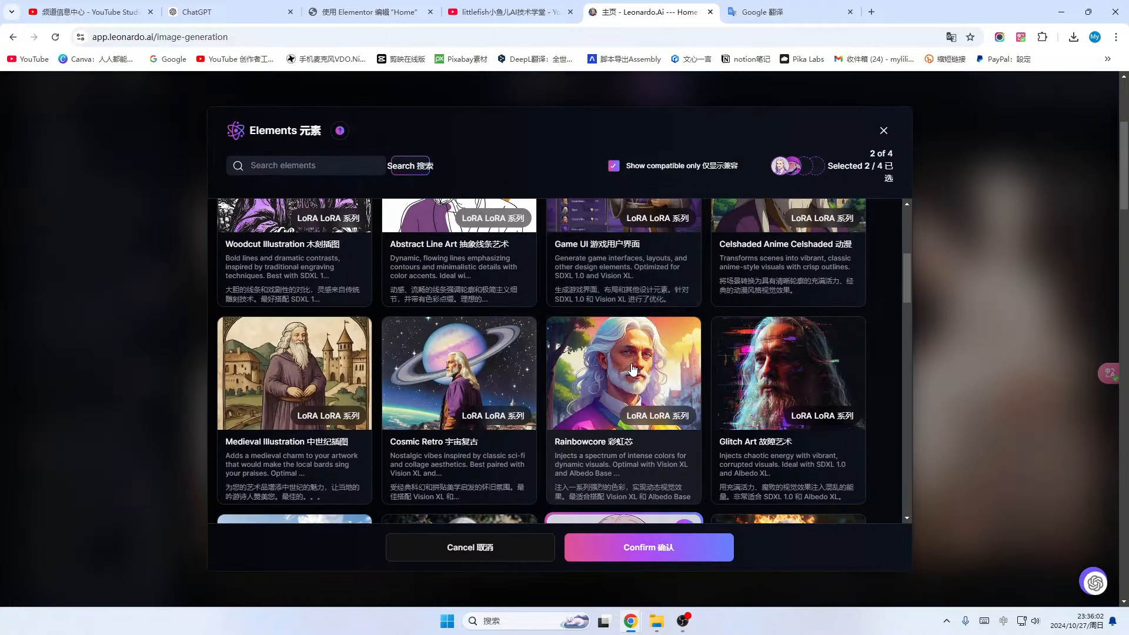
{"action": "left_click", "coordinate": [632, 367]}
{"action": "left_click", "coordinate": [651, 538]}
{"action": "scroll", "coordinate": [412, 353], "scroll_direction": "up", "scroll_amount": 4}
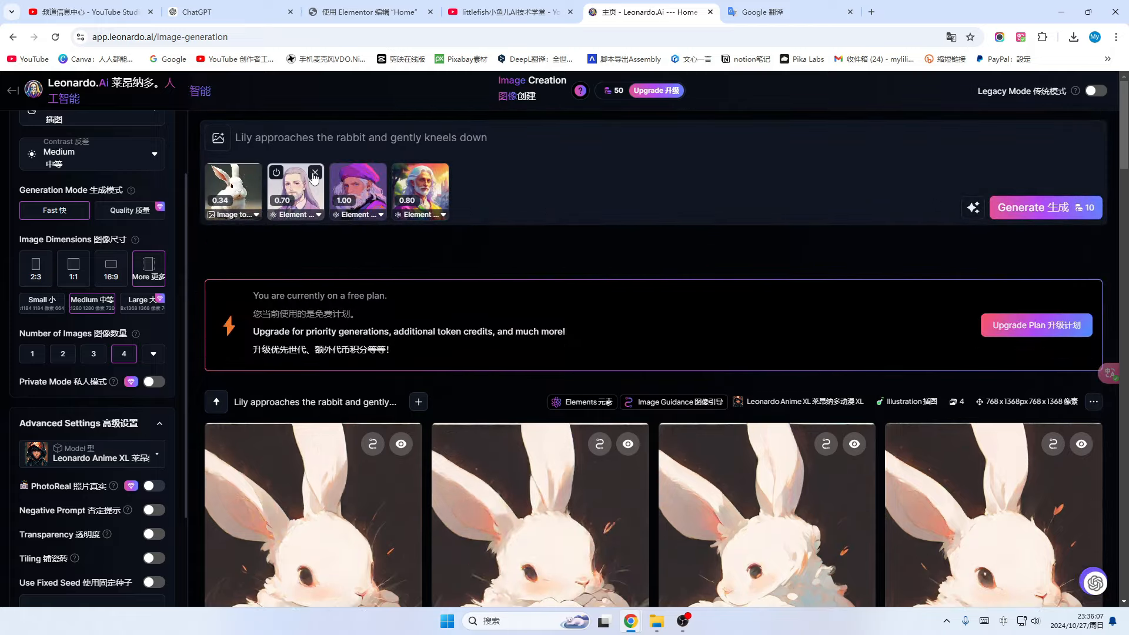
{"action": "left_click", "coordinate": [316, 172]}
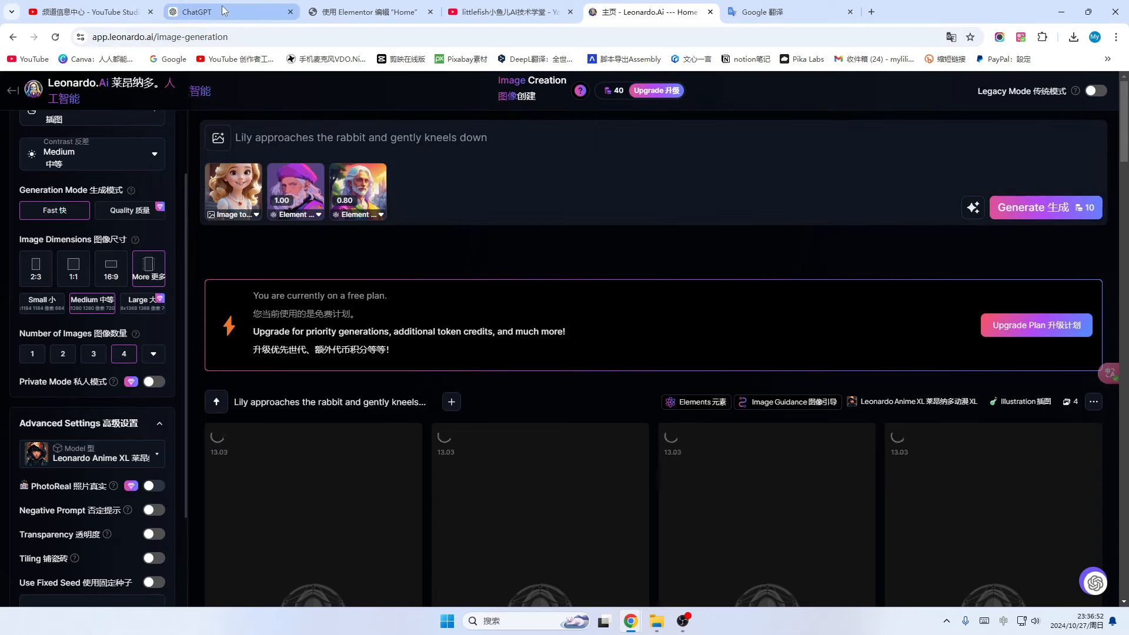
Replace the prompt with ChatGPT's shot 1 scene description: "At the edge of the forest, the little girl Lily is walking along a path"
{"action": "left_click", "coordinate": [223, 10]}
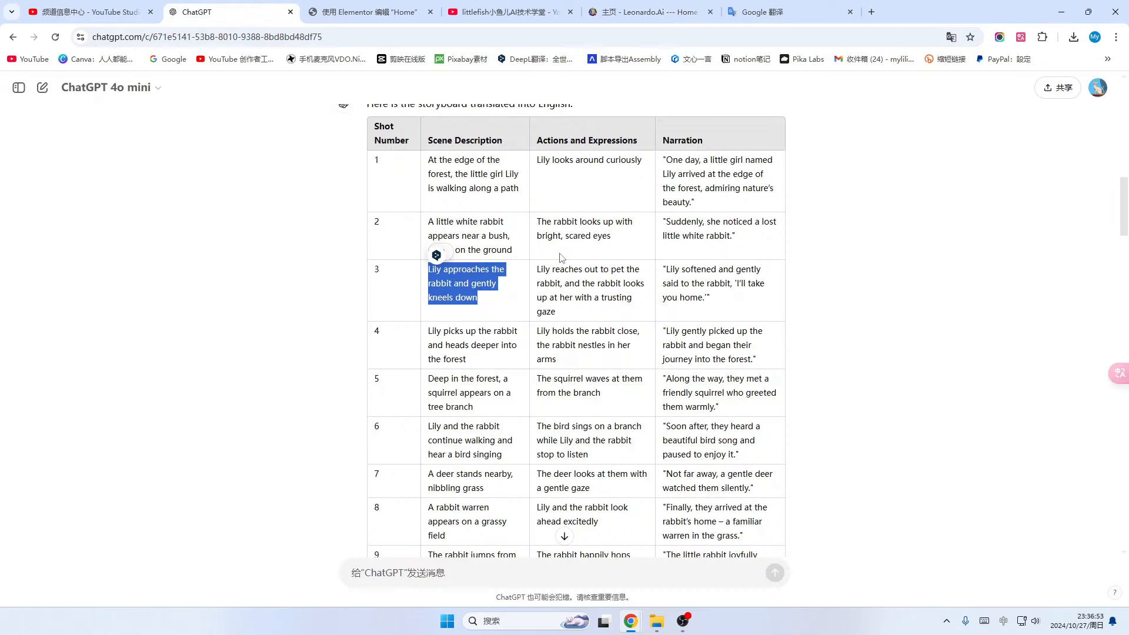
{"action": "scroll", "coordinate": [544, 250], "scroll_direction": "up", "scroll_amount": 10}
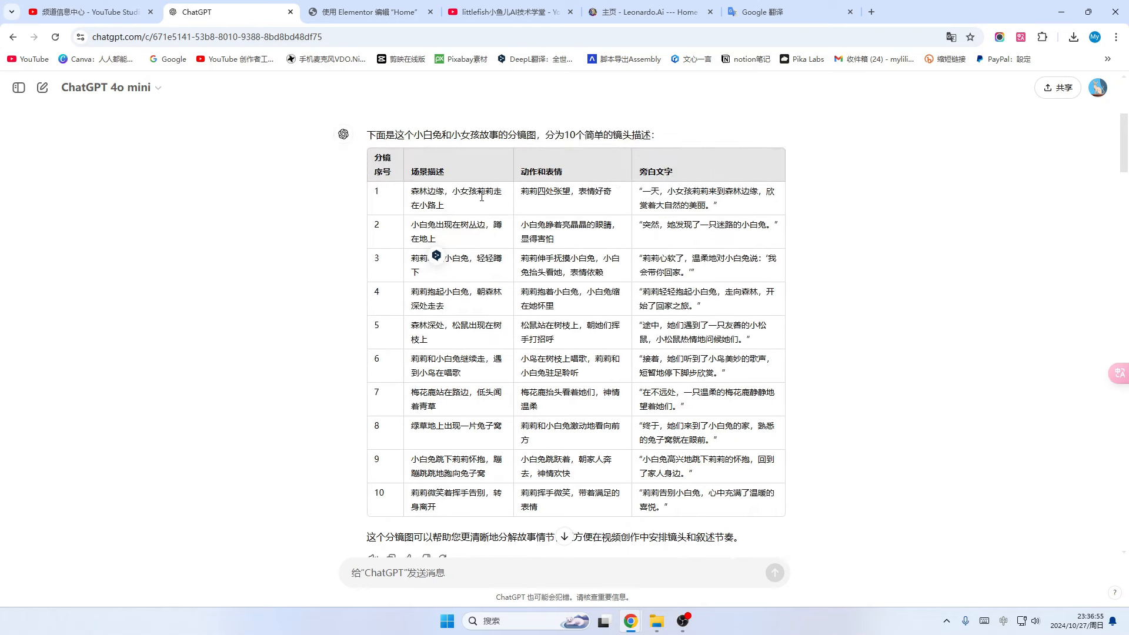
{"action": "scroll", "coordinate": [482, 197], "scroll_direction": "down", "scroll_amount": 7}
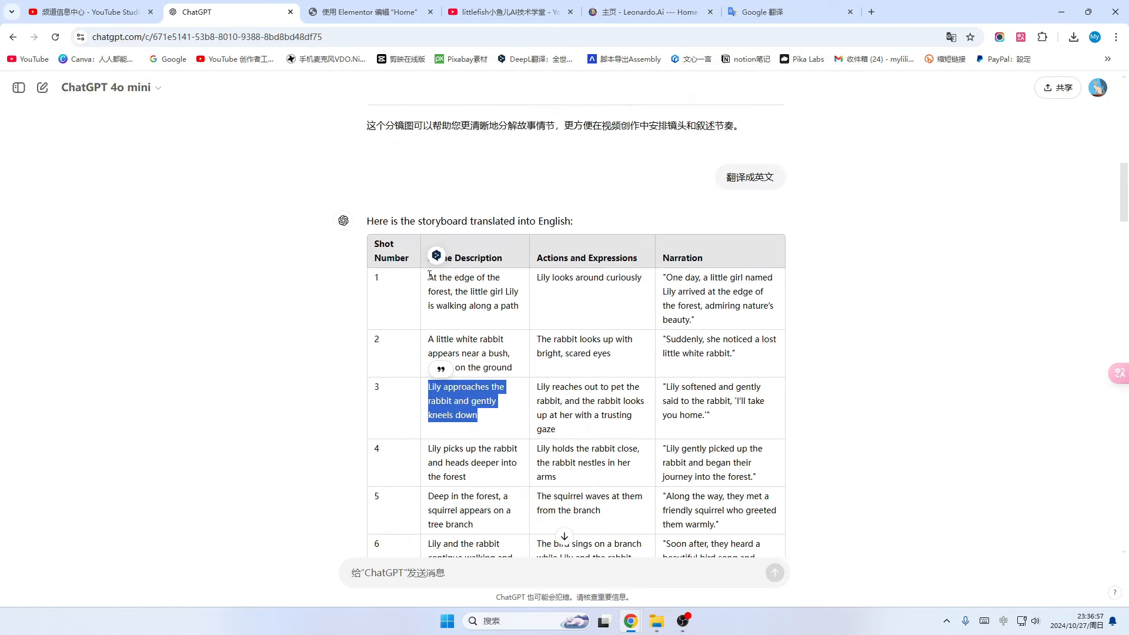
{"action": "left_click_drag", "start_coordinate": [430, 276], "coordinate": [525, 306]}
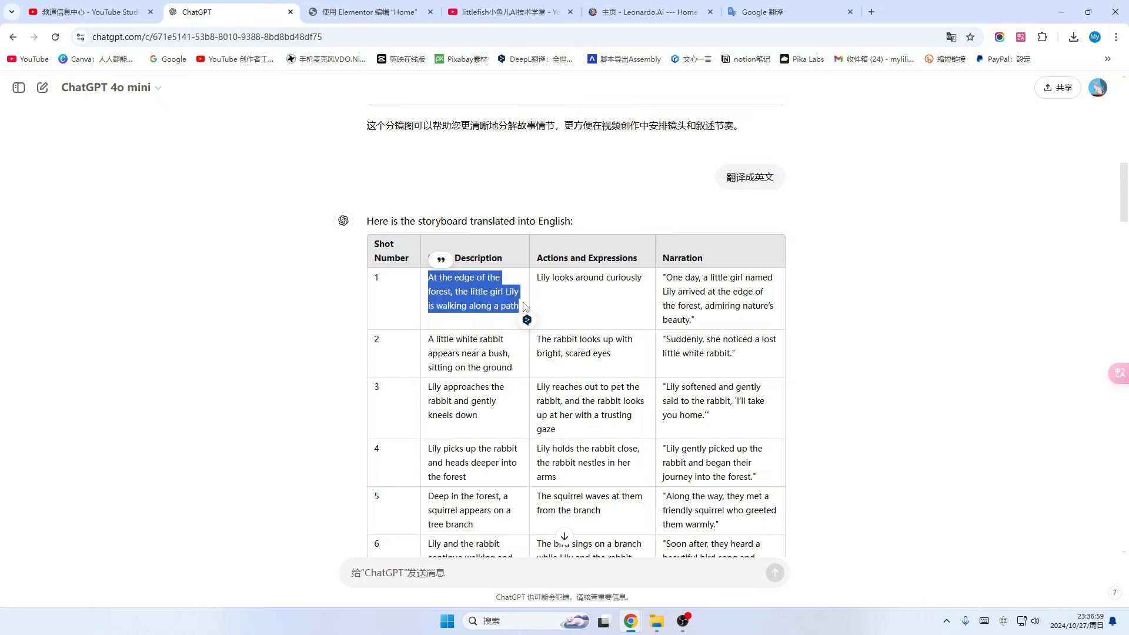
{"action": "left_click", "coordinate": [652, 12]}
{"action": "left_click_drag", "start_coordinate": [488, 137], "coordinate": [235, 137]}
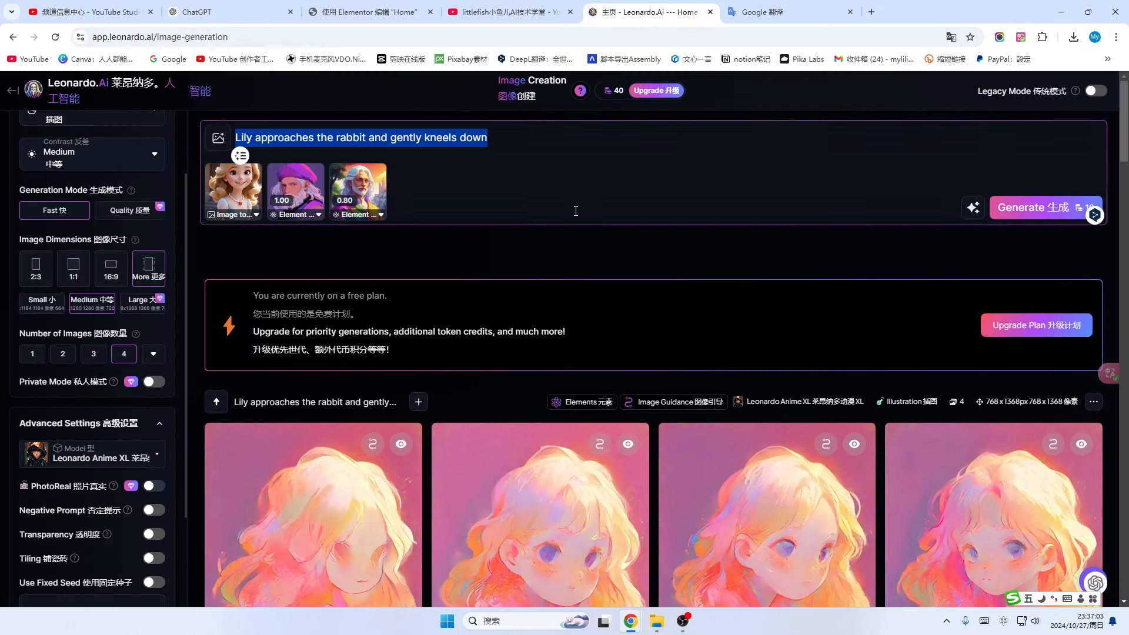
{"action": "scroll", "coordinate": [576, 211], "scroll_direction": "down", "scroll_amount": 3}
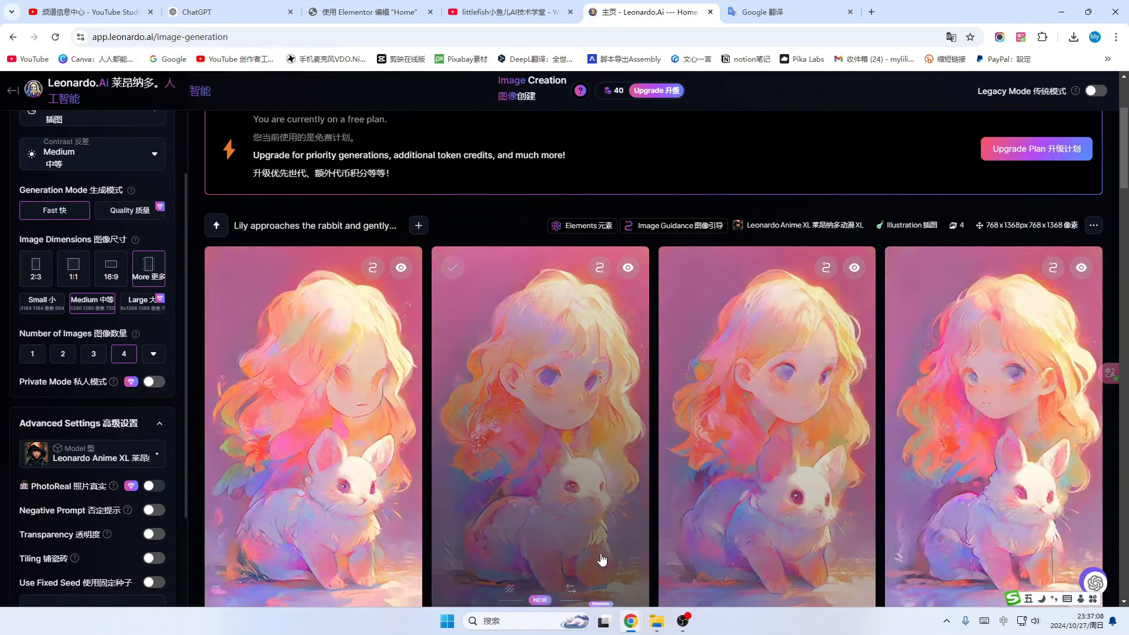
{"action": "scroll", "coordinate": [765, 522], "scroll_direction": "up", "scroll_amount": 3}
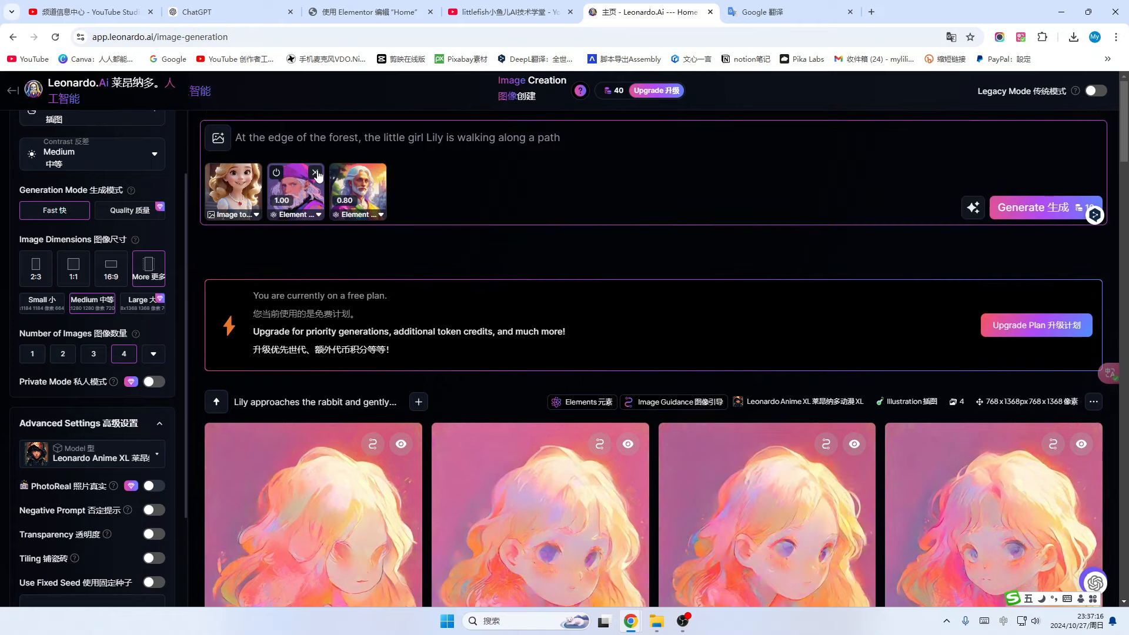
Remove the Colorpop element, generate the shot 1 images with only Rainbowcore and the girl reference, and look over the new batch
{"action": "left_click", "coordinate": [315, 171]}
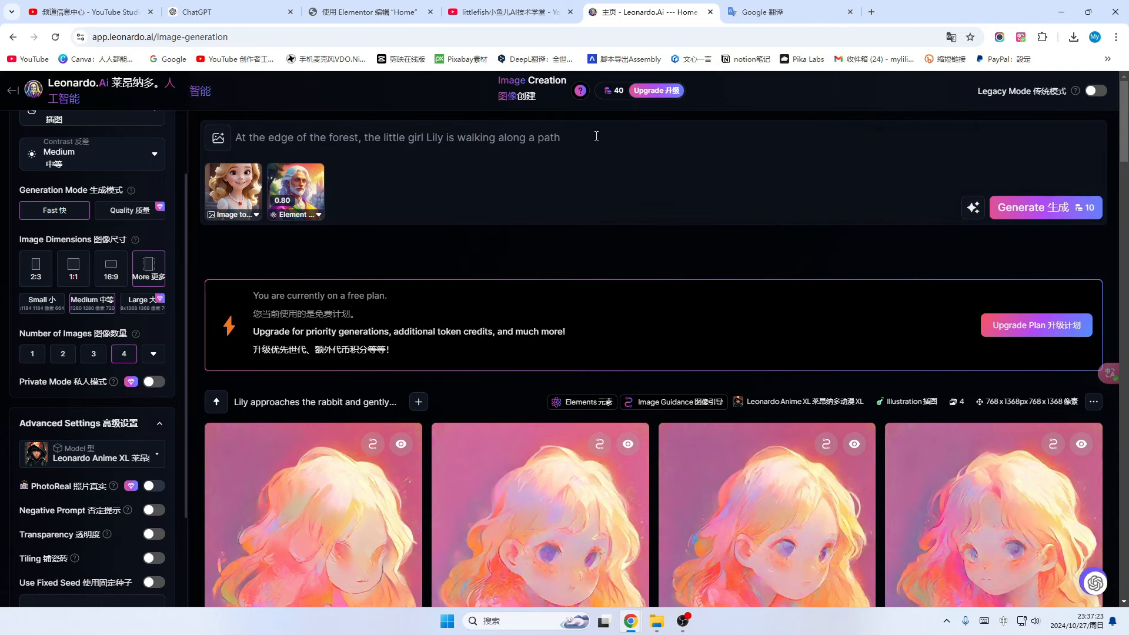
{"action": "left_click", "coordinate": [1035, 210]}
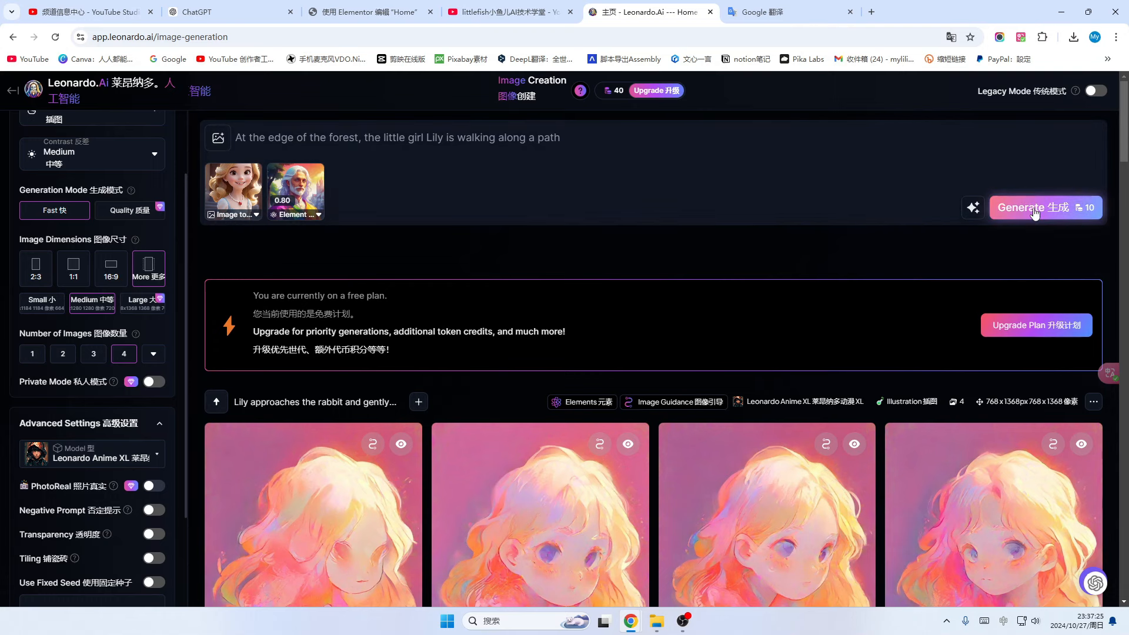
{"action": "scroll", "coordinate": [484, 405], "scroll_direction": "down", "scroll_amount": 1}
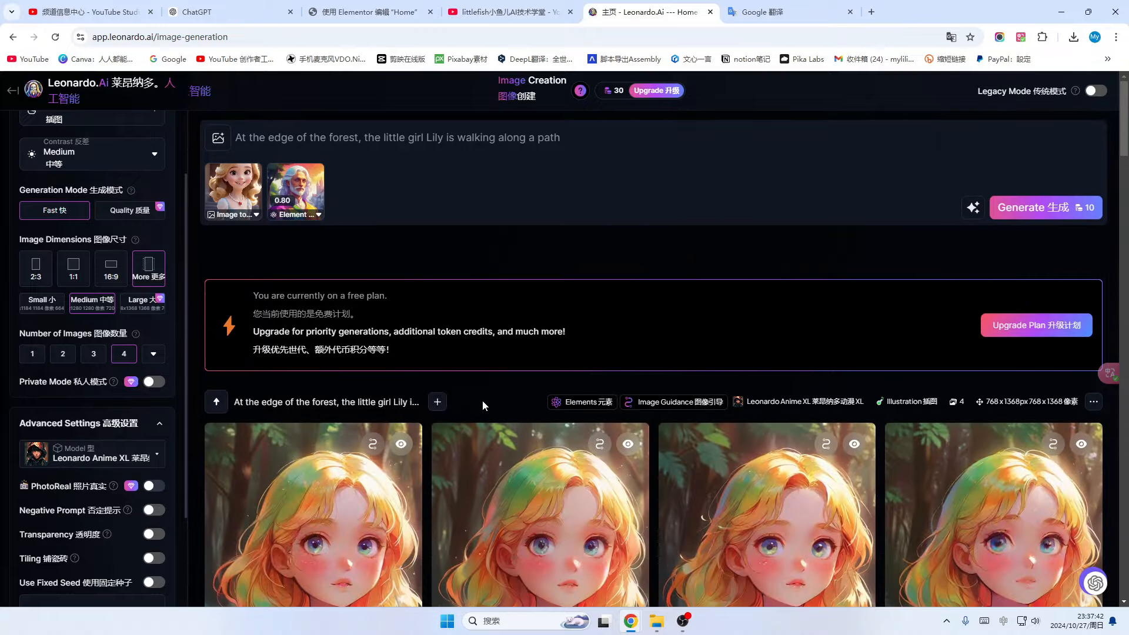
{"action": "scroll", "coordinate": [491, 395], "scroll_direction": "down", "scroll_amount": 4}
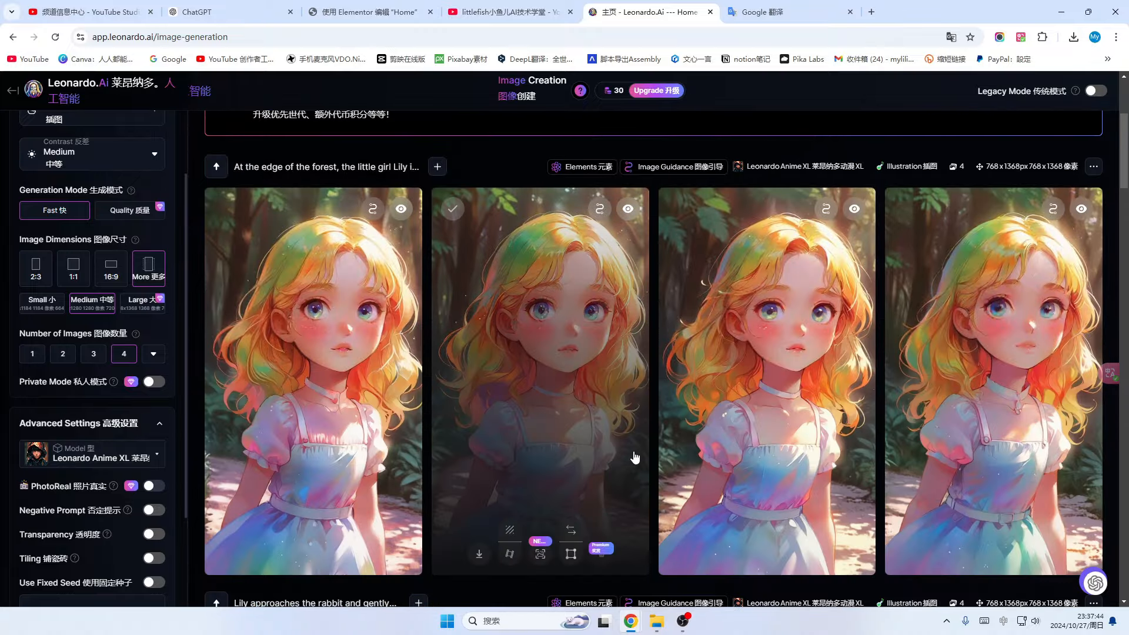
Use shot 3's scene description from ChatGPT's English storyboard as the prompt, "Lily approaches the rabbit and gently kneels down", and generate four images
{"action": "left_click", "coordinate": [262, 12]}
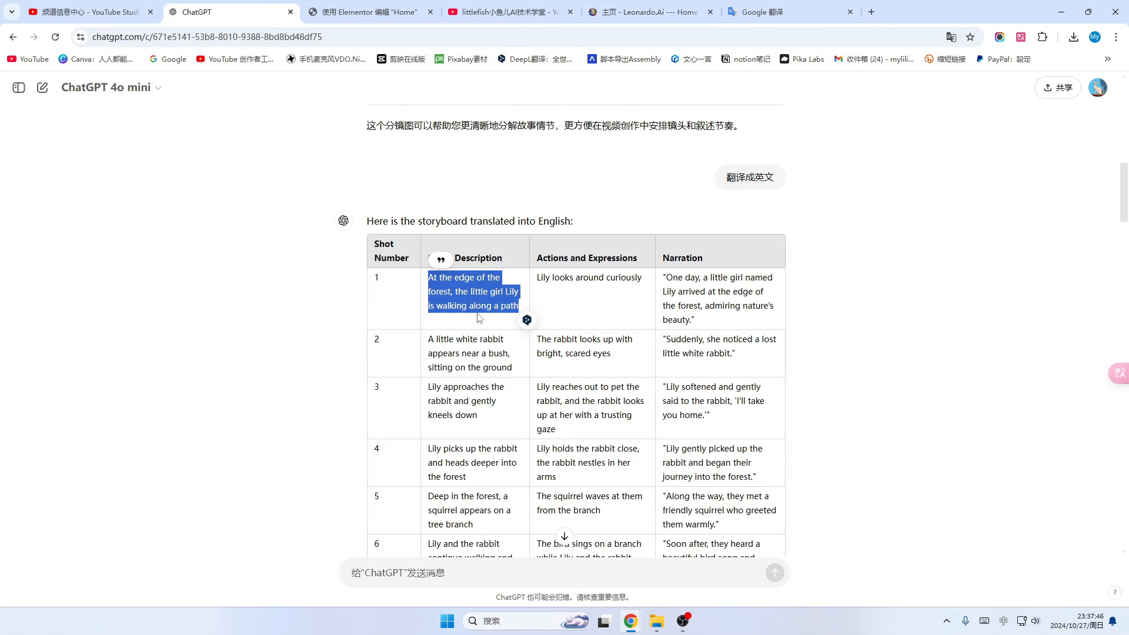
{"action": "scroll", "coordinate": [477, 318], "scroll_direction": "down", "scroll_amount": 10}
{"action": "scroll", "coordinate": [462, 323], "scroll_direction": "up", "scroll_amount": 7}
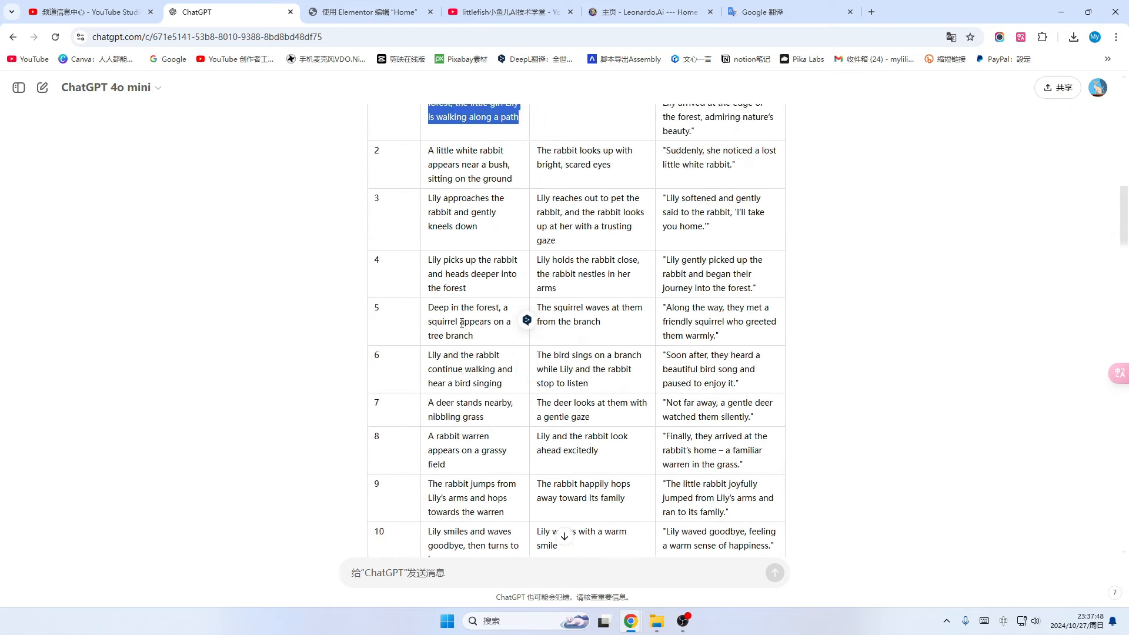
{"action": "scroll", "coordinate": [461, 323], "scroll_direction": "up", "scroll_amount": 10}
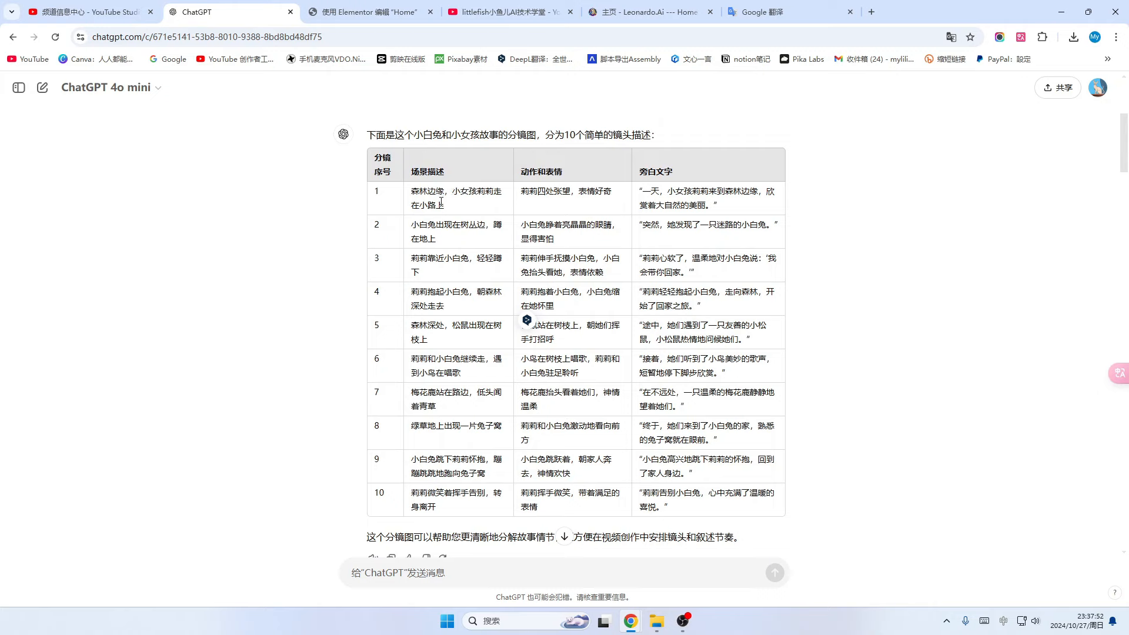
{"action": "left_click", "coordinate": [632, 12]}
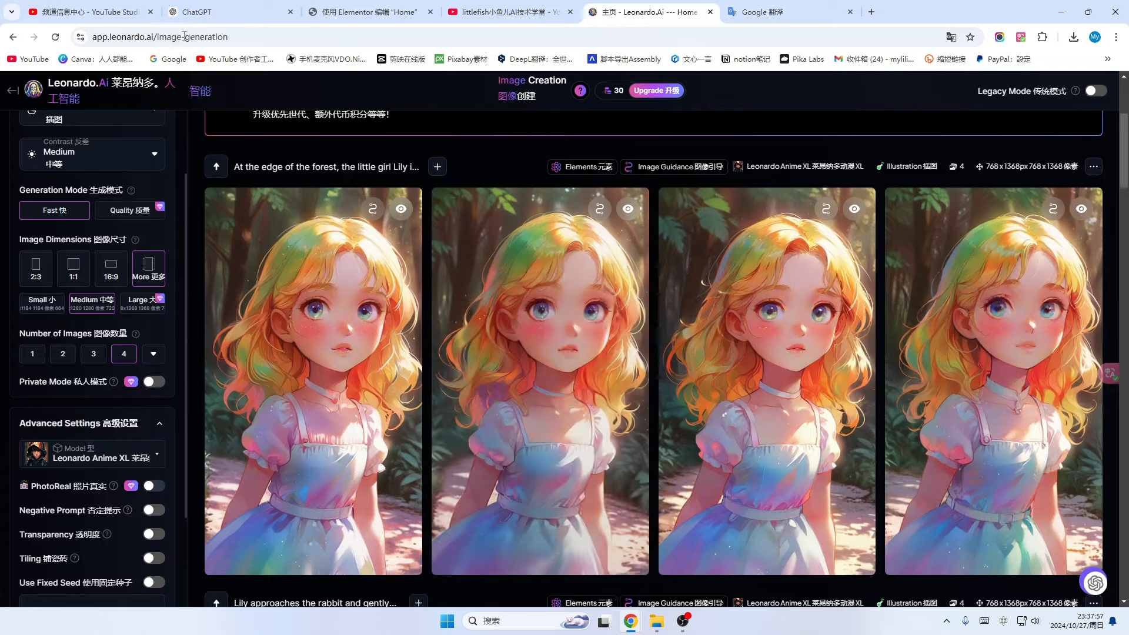
{"action": "left_click", "coordinate": [226, 12]}
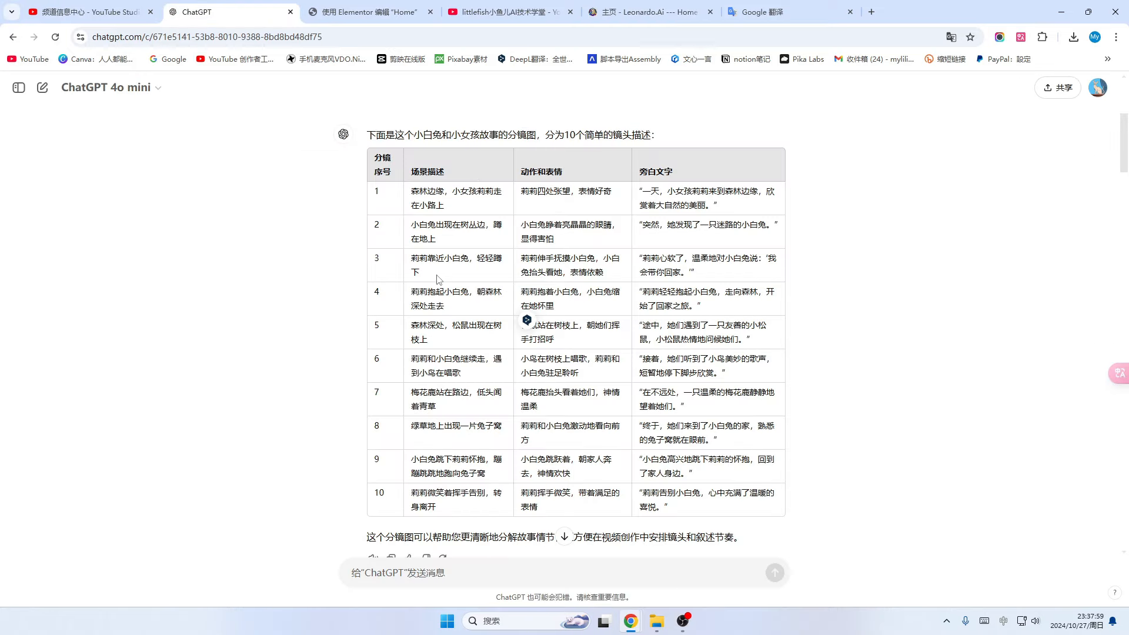
{"action": "left_click", "coordinate": [594, 19]}
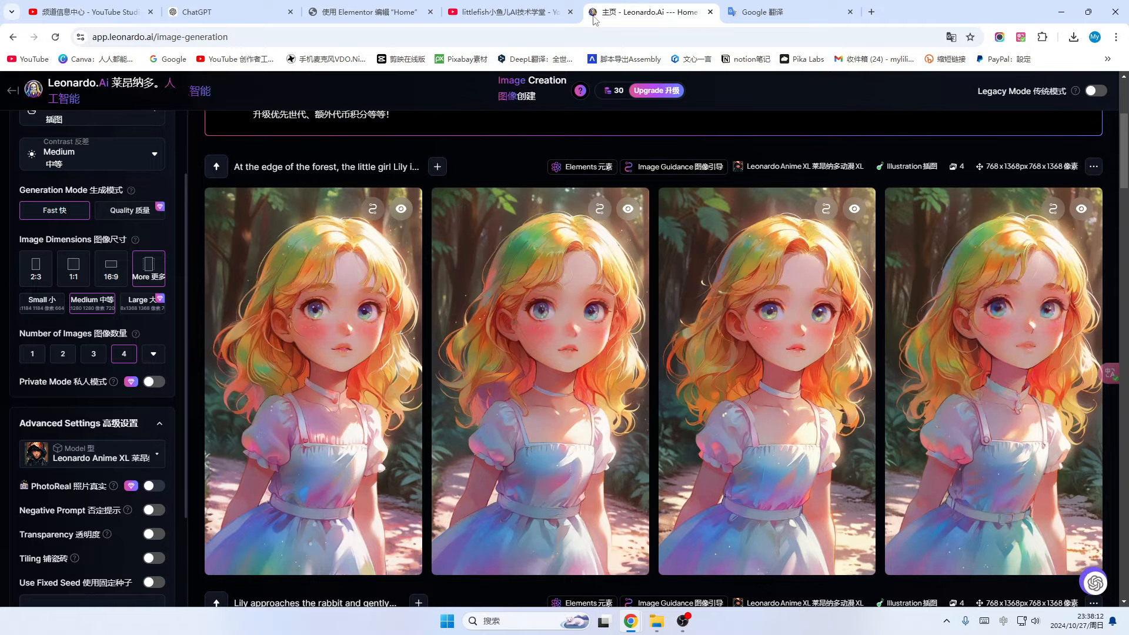
{"action": "scroll", "coordinate": [407, 145], "scroll_direction": "up", "scroll_amount": 4}
{"action": "left_click", "coordinate": [1045, 207]}
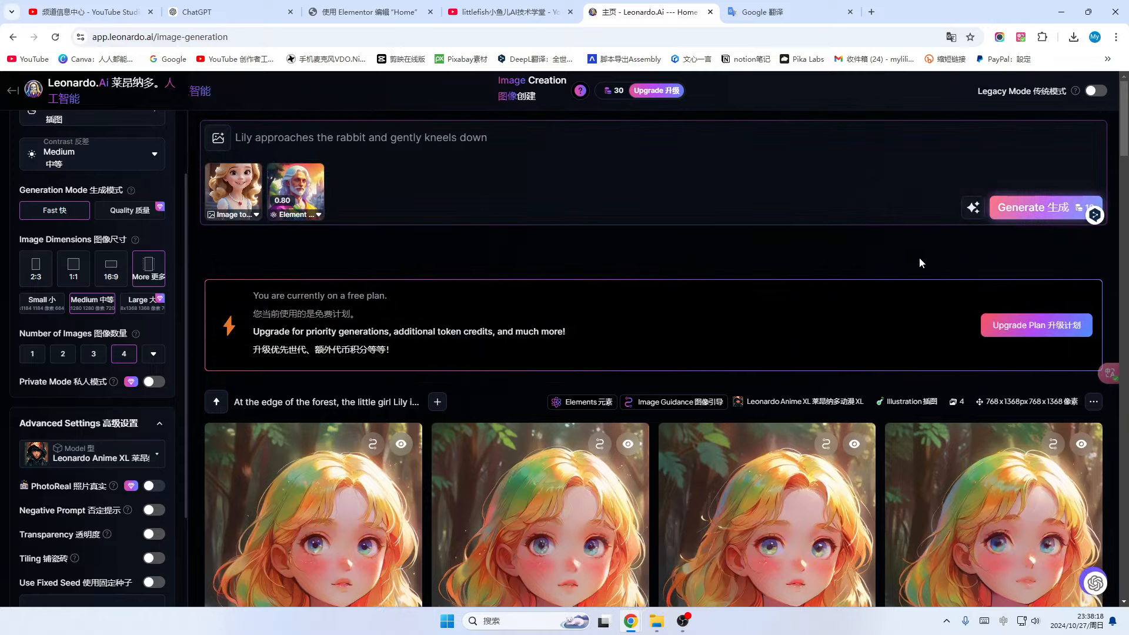
Translate ChatGPT's Chinese shot 6 description "莉莉和小白兔继续走，遇到小鸟在唱歌" into English in Google Translate and copy the translation
{"action": "left_click", "coordinate": [227, 8]}
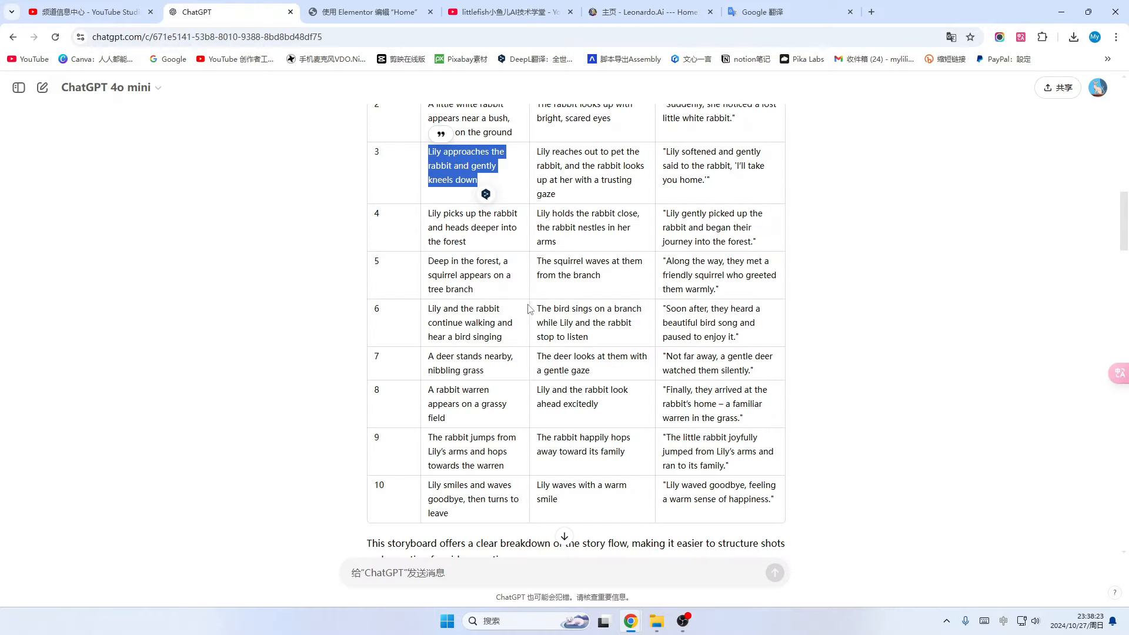
{"action": "scroll", "coordinate": [528, 308], "scroll_direction": "up", "scroll_amount": 5}
{"action": "scroll", "coordinate": [528, 309], "scroll_direction": "down", "scroll_amount": 5}
{"action": "scroll", "coordinate": [528, 308], "scroll_direction": "up", "scroll_amount": 5}
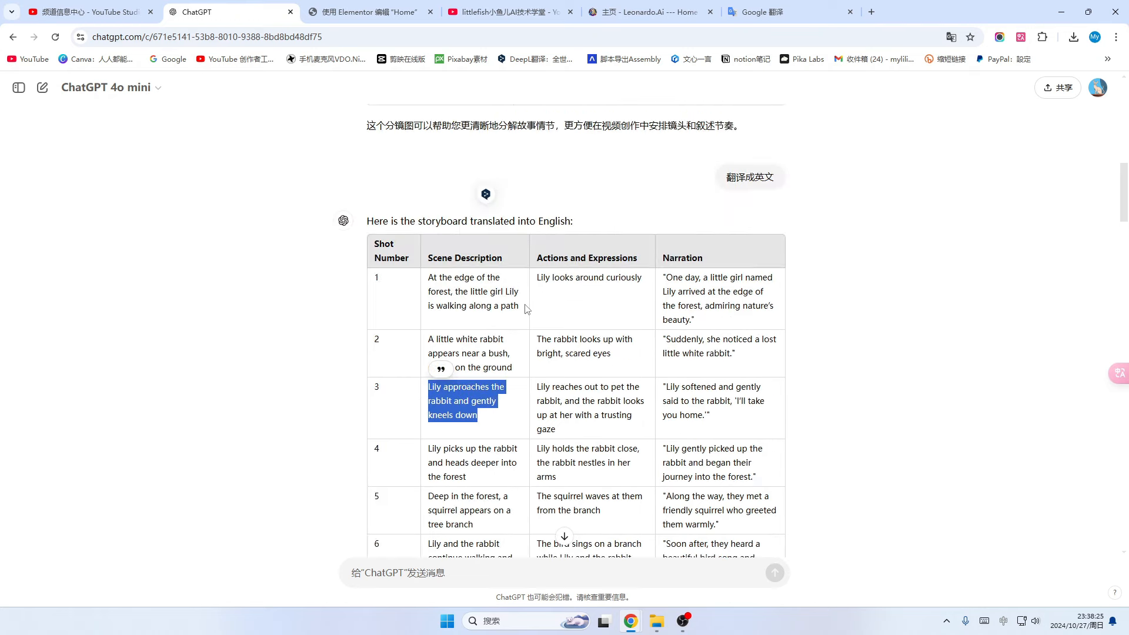
{"action": "scroll", "coordinate": [527, 310], "scroll_direction": "up", "scroll_amount": 4}
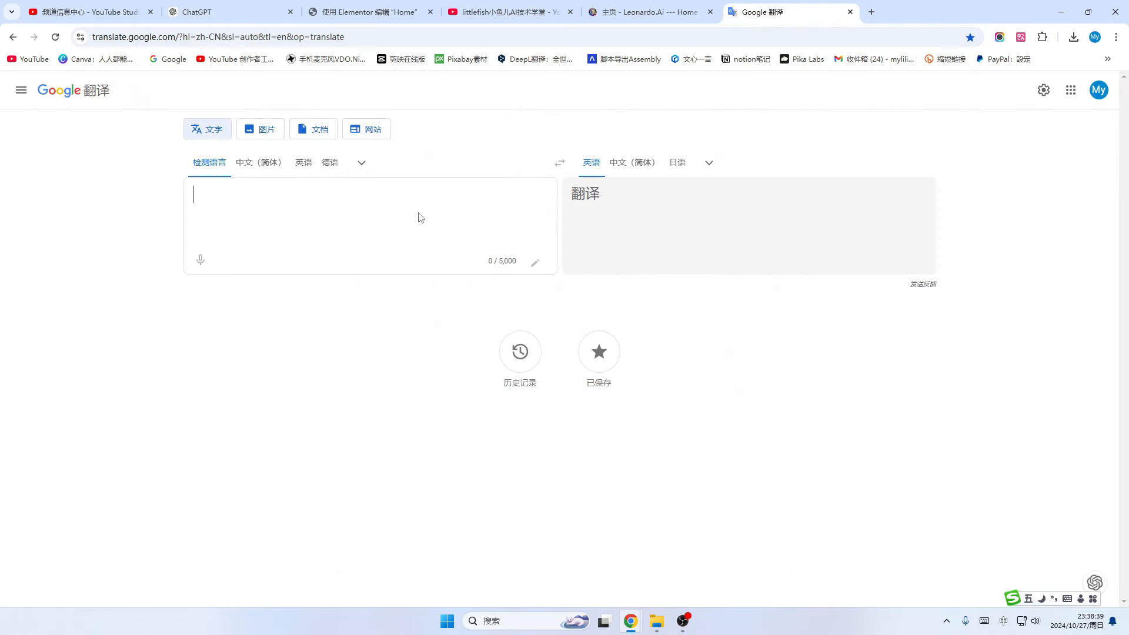
{"action": "type", "text": "莉莉和小白兔继续走，遇到小鸟在唱歌"}
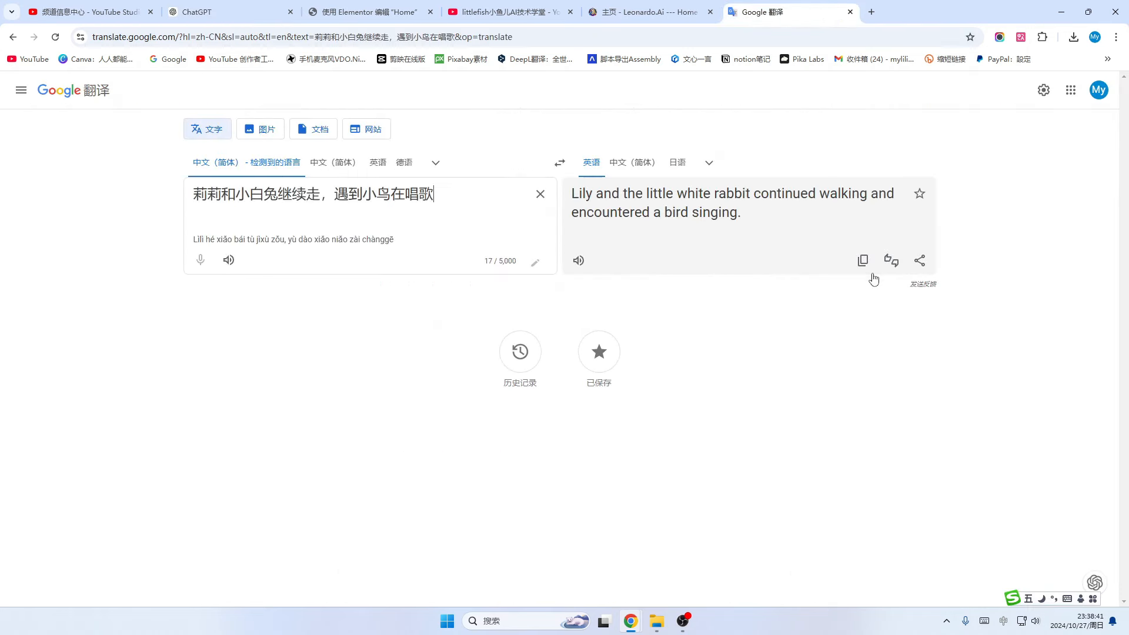
{"action": "left_click", "coordinate": [863, 260]}
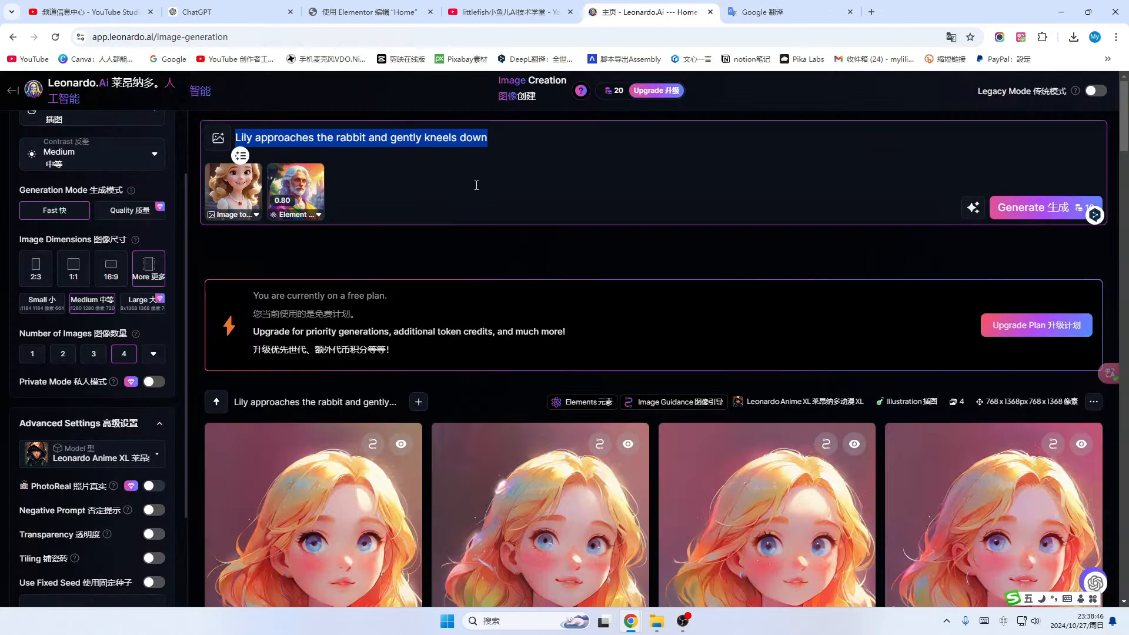
Replace the Leonardo.Ai prompt with "Lily and the little white rabbit continued walking and encountered a bird singing.", generate four images, and open the upgrade offer
{"action": "key", "text": "ctrl+v"}
{"action": "left_click", "coordinate": [1033, 208]}
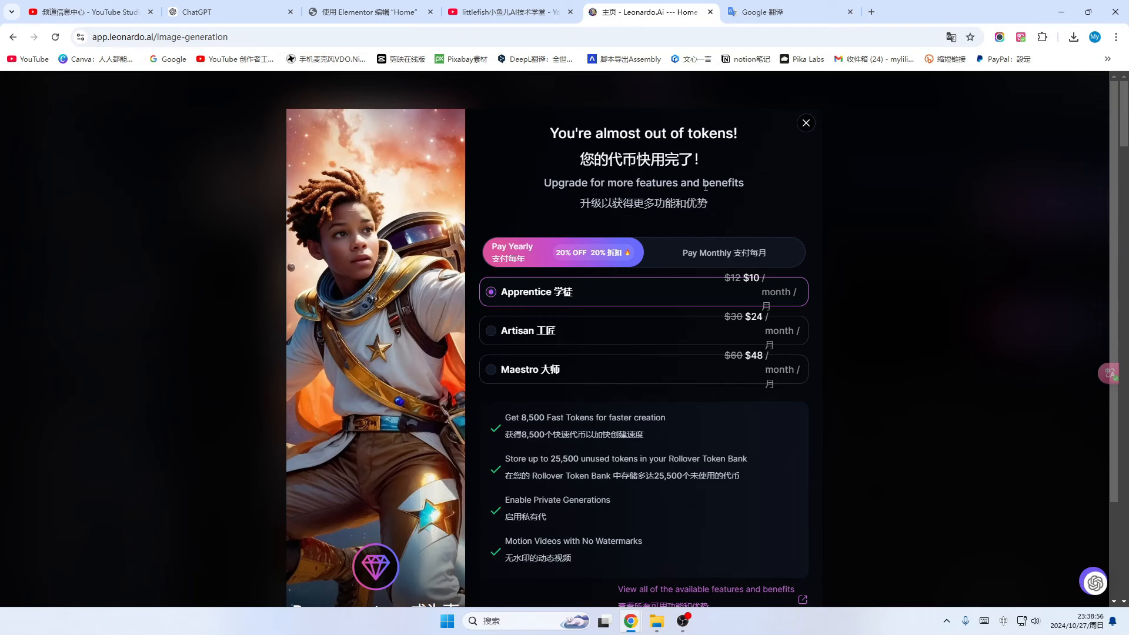
{"action": "scroll", "coordinate": [570, 443], "scroll_direction": "down", "scroll_amount": 2}
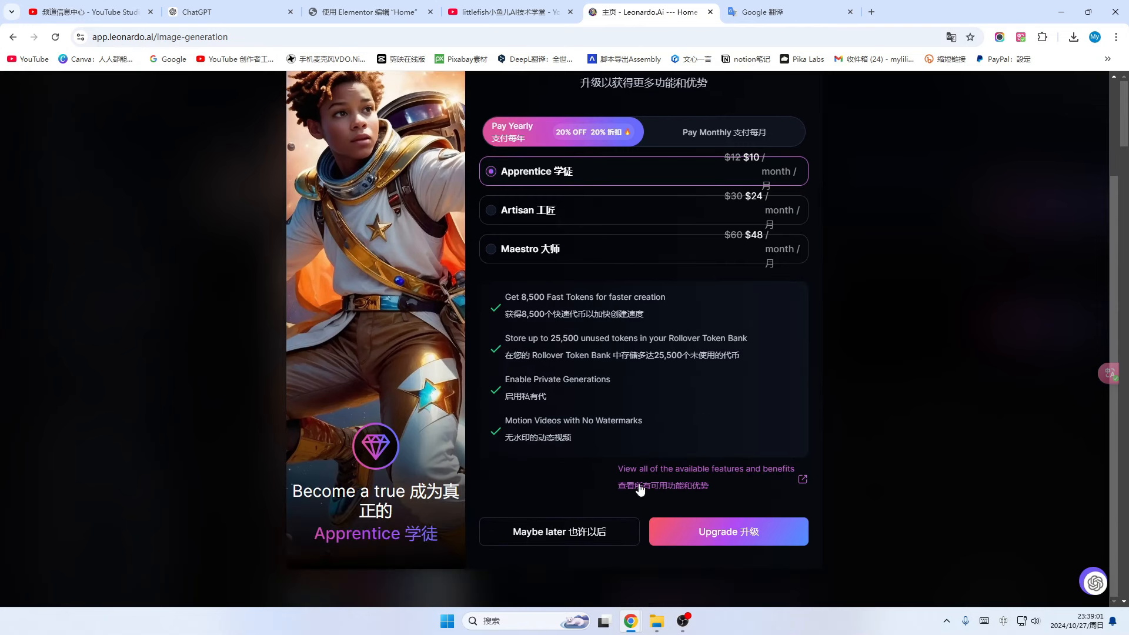
{"action": "left_click", "coordinate": [727, 535]}
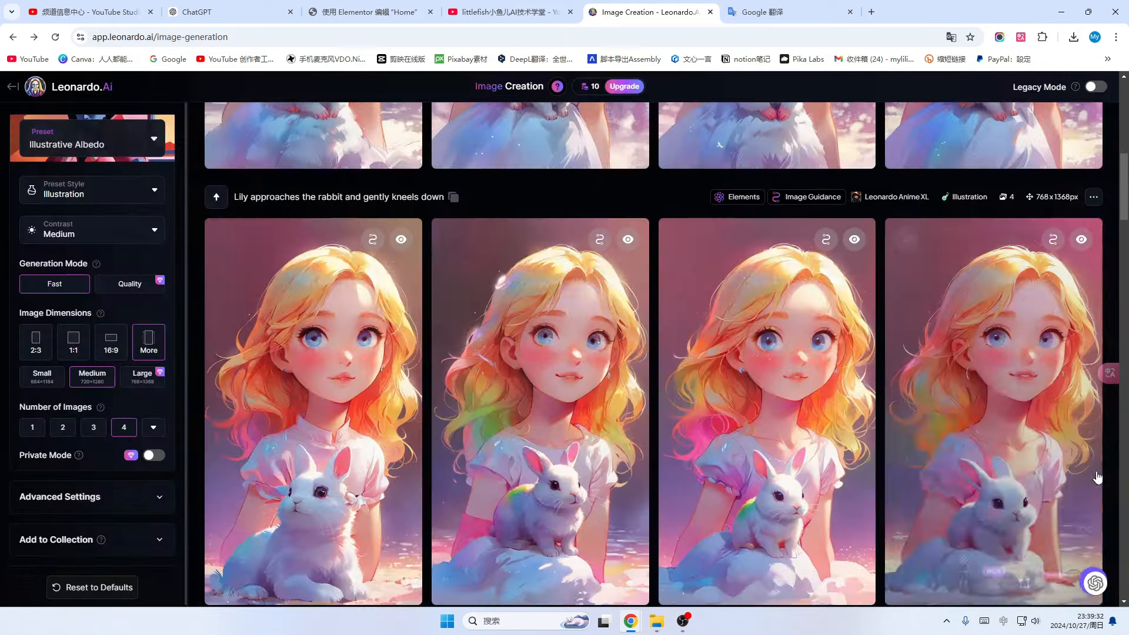
Compare the generated image batches for shots 1, 3 and 6 for consistency of the girl and the rabbit
{"action": "scroll", "coordinate": [532, 450], "scroll_direction": "down", "scroll_amount": 3}
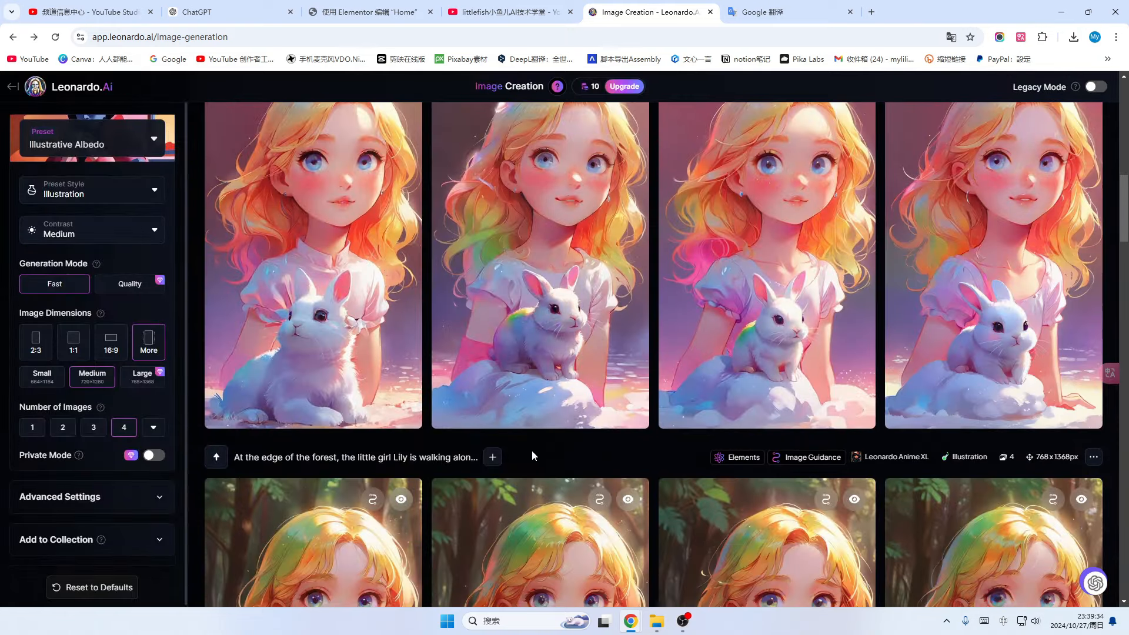
{"action": "mouse_move", "coordinate": [948, 371]}
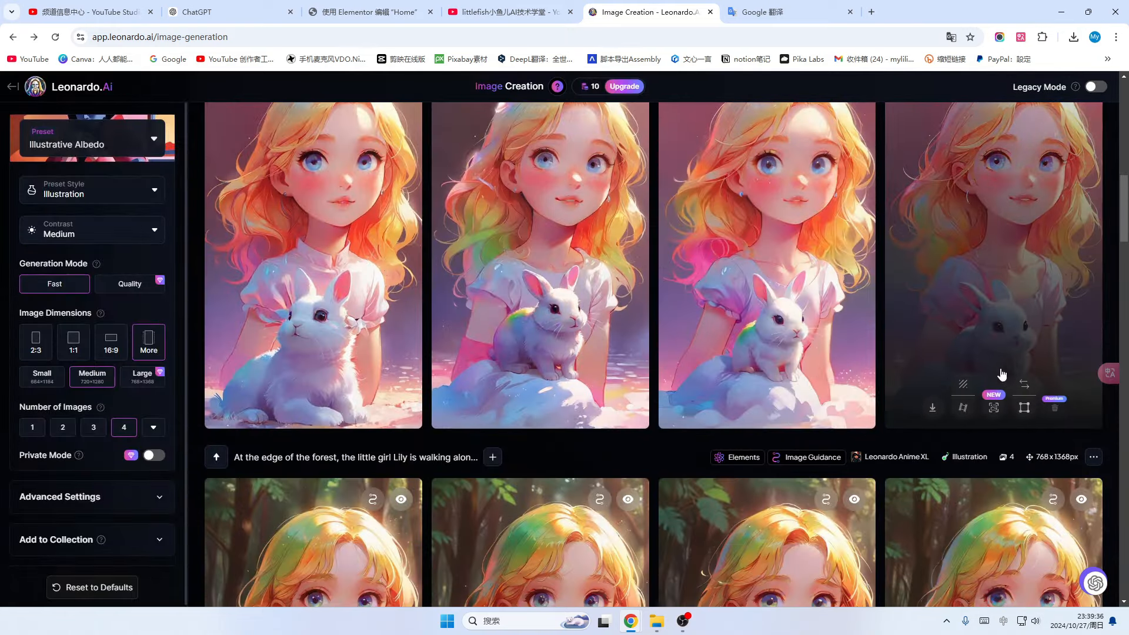
{"action": "scroll", "coordinate": [948, 371], "scroll_direction": "down", "scroll_amount": 6}
{"action": "mouse_move", "coordinate": [701, 427]}
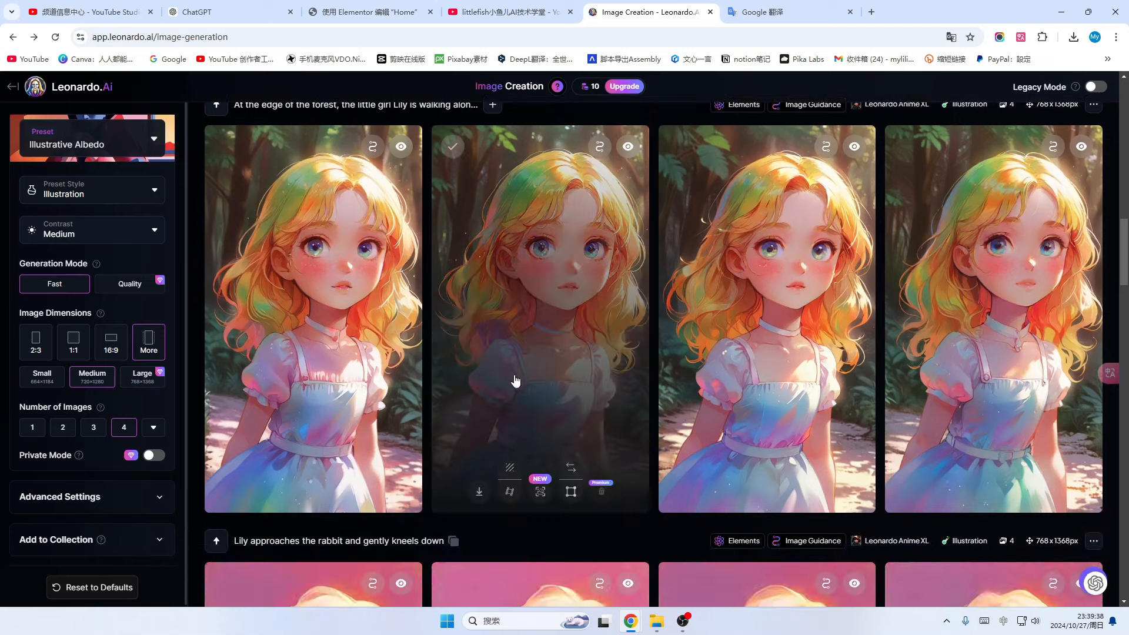
{"action": "scroll", "coordinate": [511, 393], "scroll_direction": "up", "scroll_amount": 10}
{"action": "scroll", "coordinate": [514, 386], "scroll_direction": "up", "scroll_amount": 9}
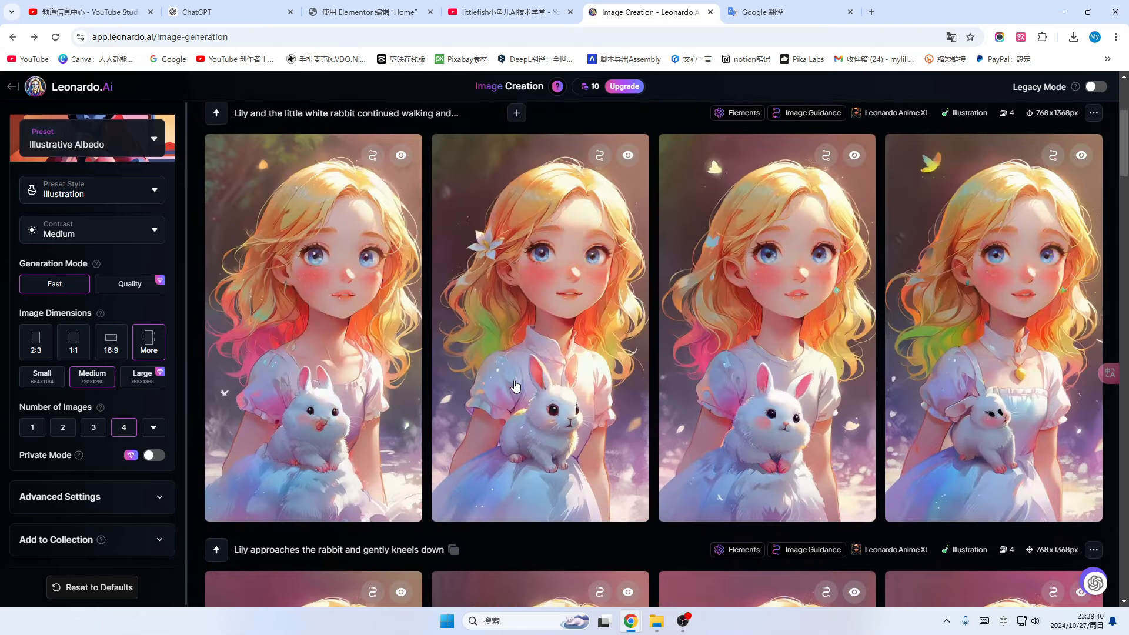
View the subscription plans page briefly, return to Image Creation, and check the plan's fast token balance
{"action": "left_click", "coordinate": [624, 88]}
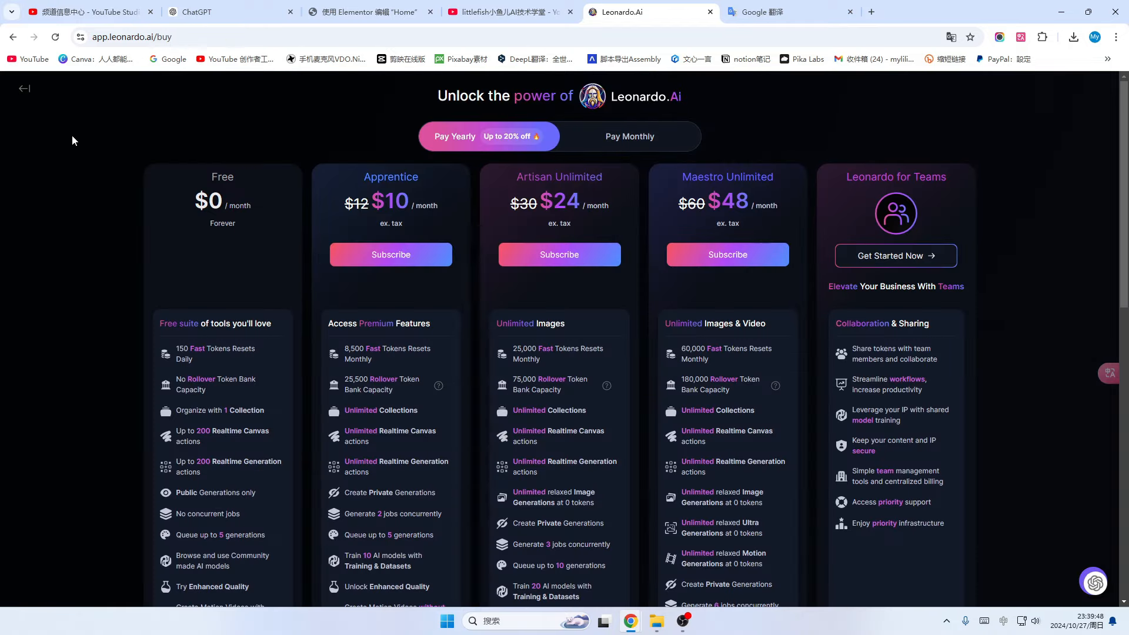
{"action": "left_click", "coordinate": [13, 36]}
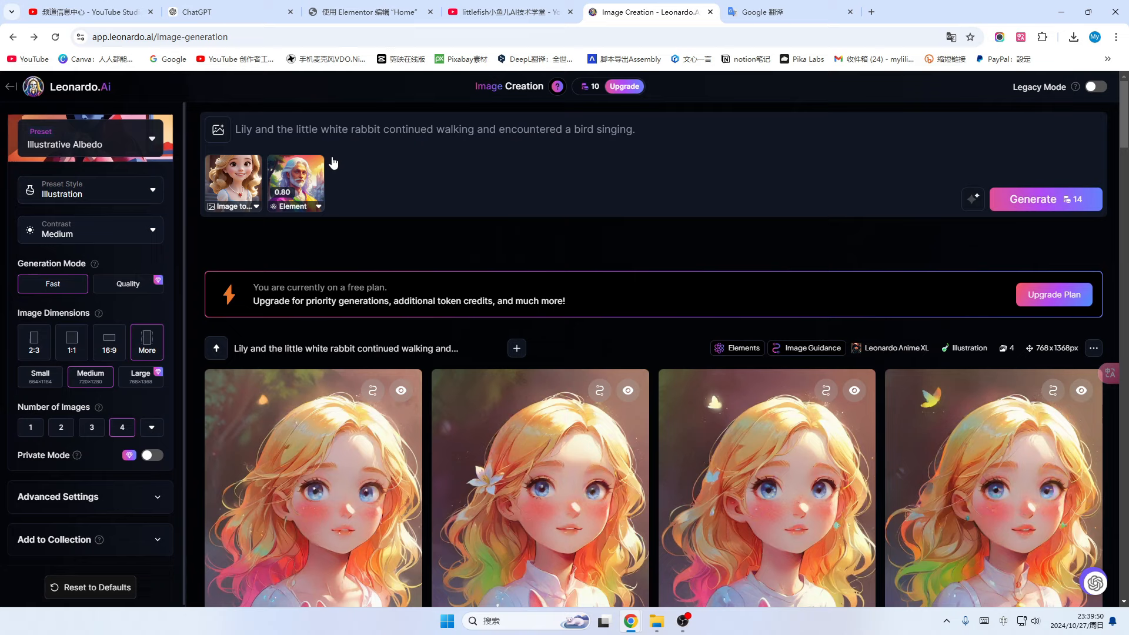
{"action": "mouse_move", "coordinate": [612, 92]}
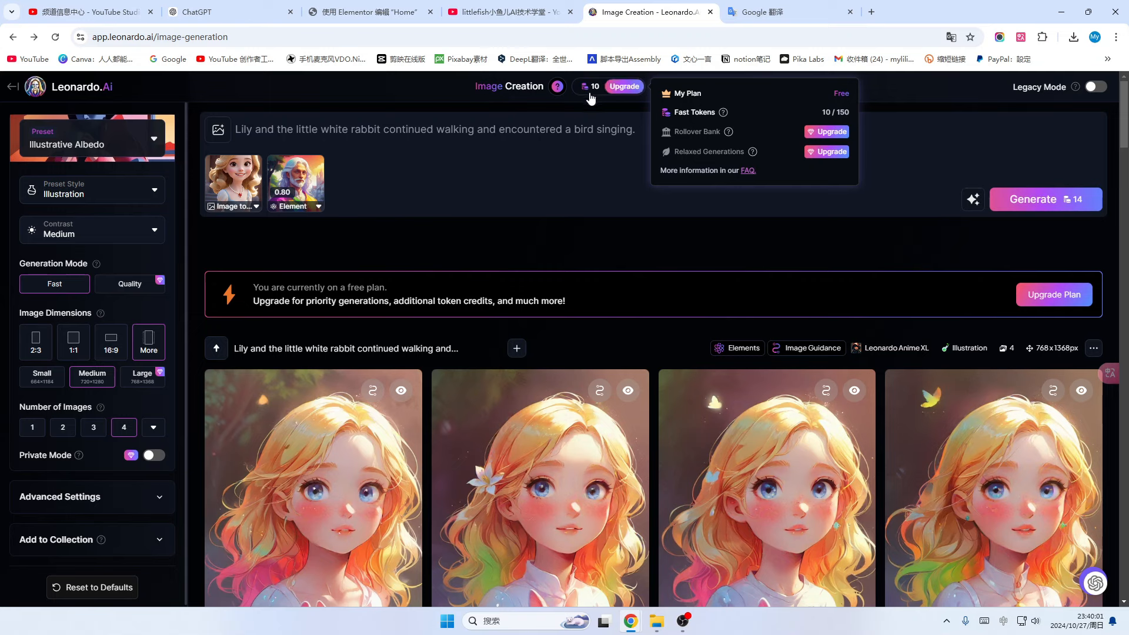
Compare the monthly and yearly prices and the included features of the Free, Apprentice, Artisan and Maestro plans
{"action": "left_click", "coordinate": [624, 86]}
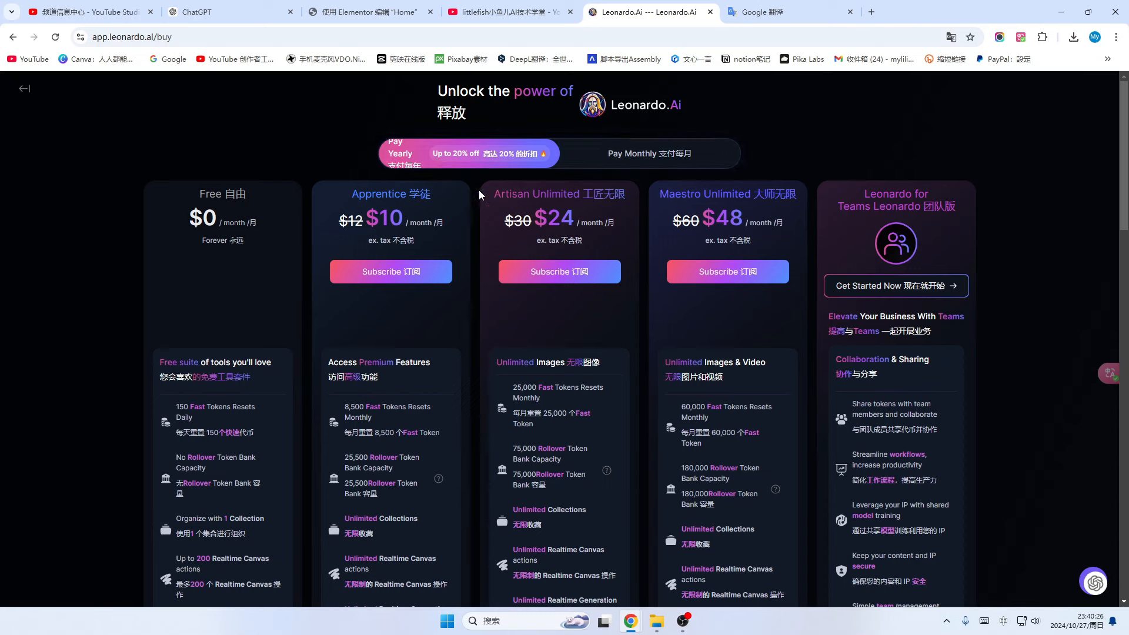
{"action": "left_click", "coordinate": [705, 147]}
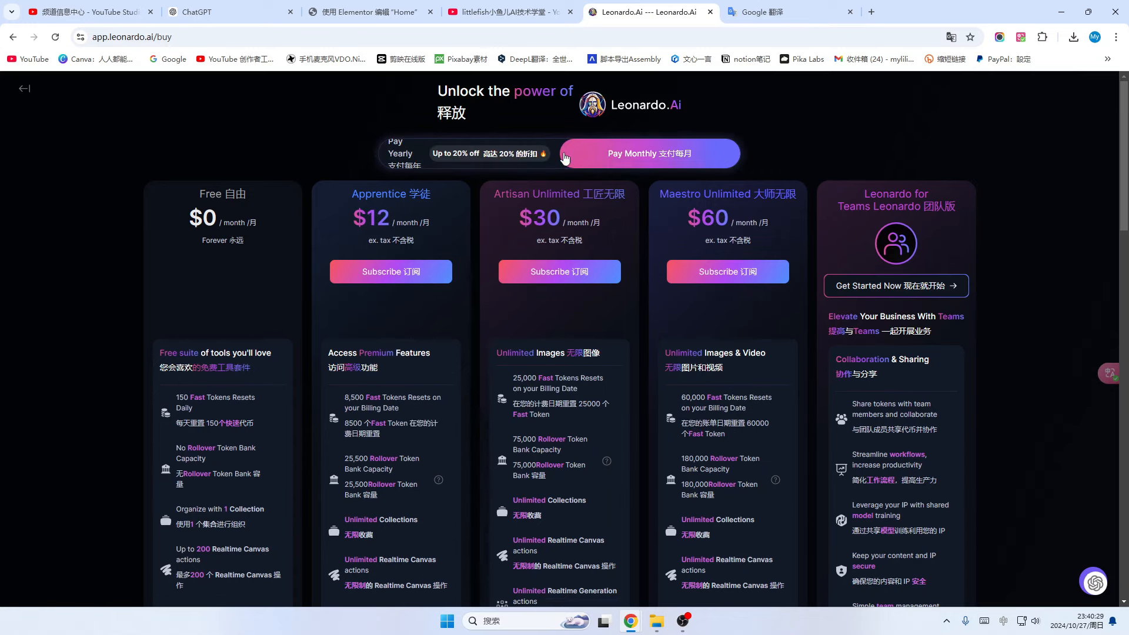
{"action": "left_click", "coordinate": [488, 154]}
{"action": "scroll", "coordinate": [460, 179], "scroll_direction": "down", "scroll_amount": 1}
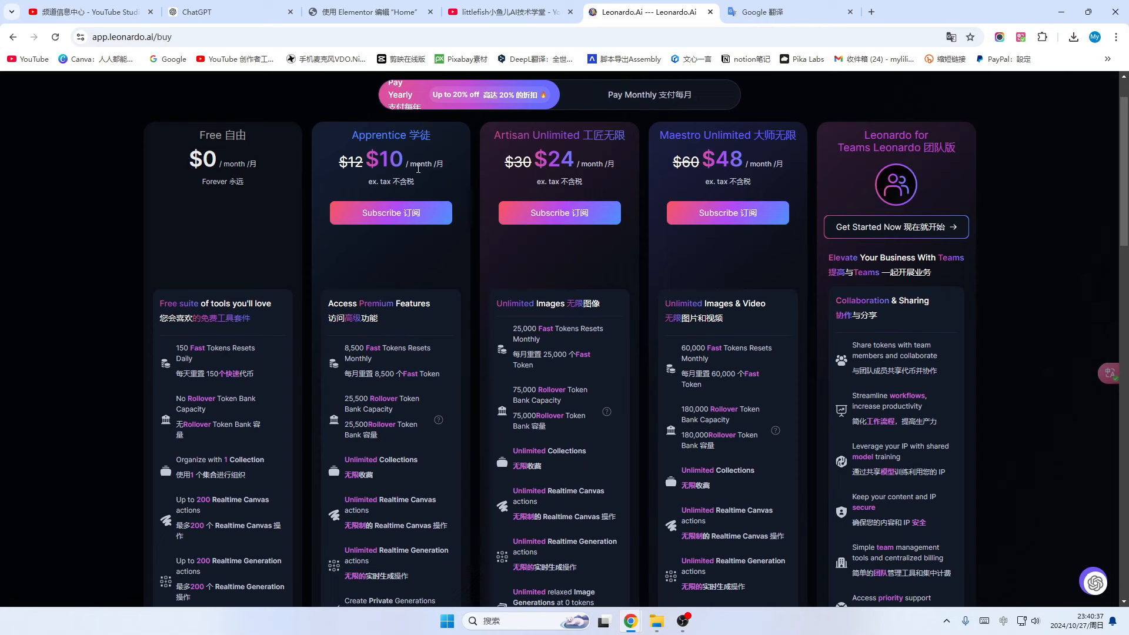
{"action": "scroll", "coordinate": [376, 342], "scroll_direction": "down", "scroll_amount": 1}
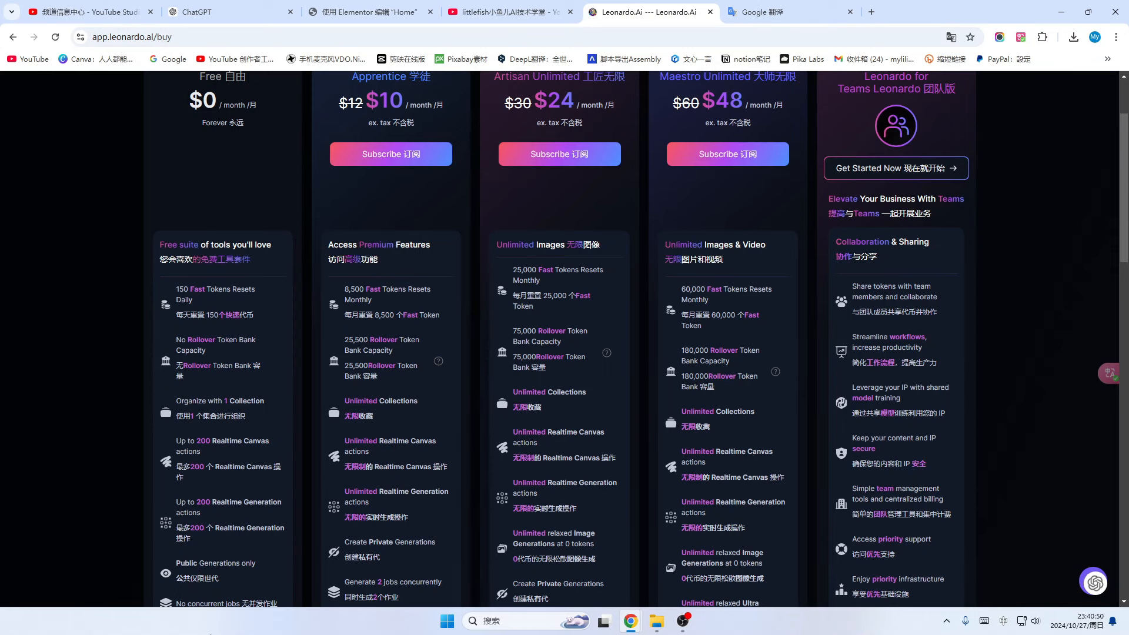
{"action": "scroll", "coordinate": [406, 340], "scroll_direction": "up", "scroll_amount": 1}
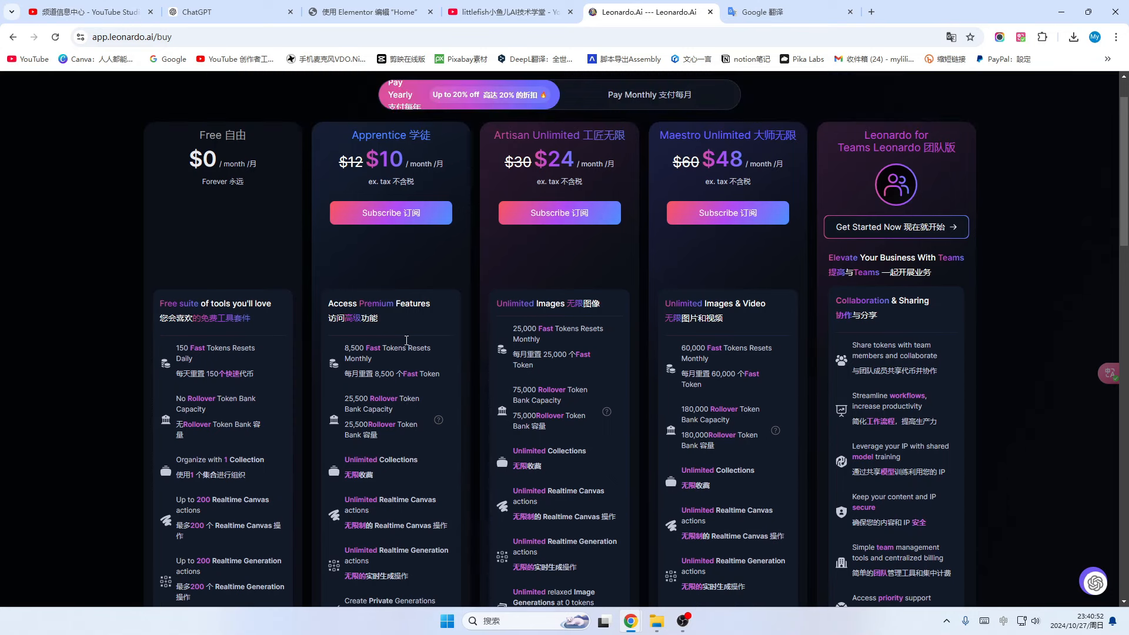
{"action": "scroll", "coordinate": [406, 344], "scroll_direction": "down", "scroll_amount": 1}
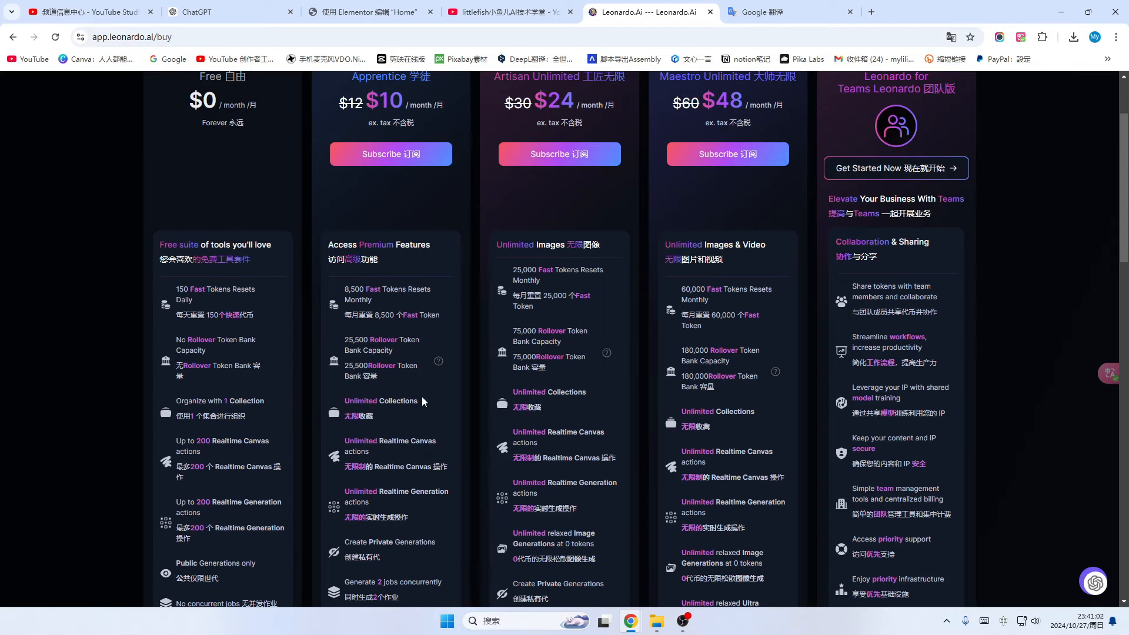
{"action": "scroll", "coordinate": [421, 396], "scroll_direction": "down", "scroll_amount": 3}
{"action": "scroll", "coordinate": [422, 396], "scroll_direction": "up", "scroll_amount": 5}
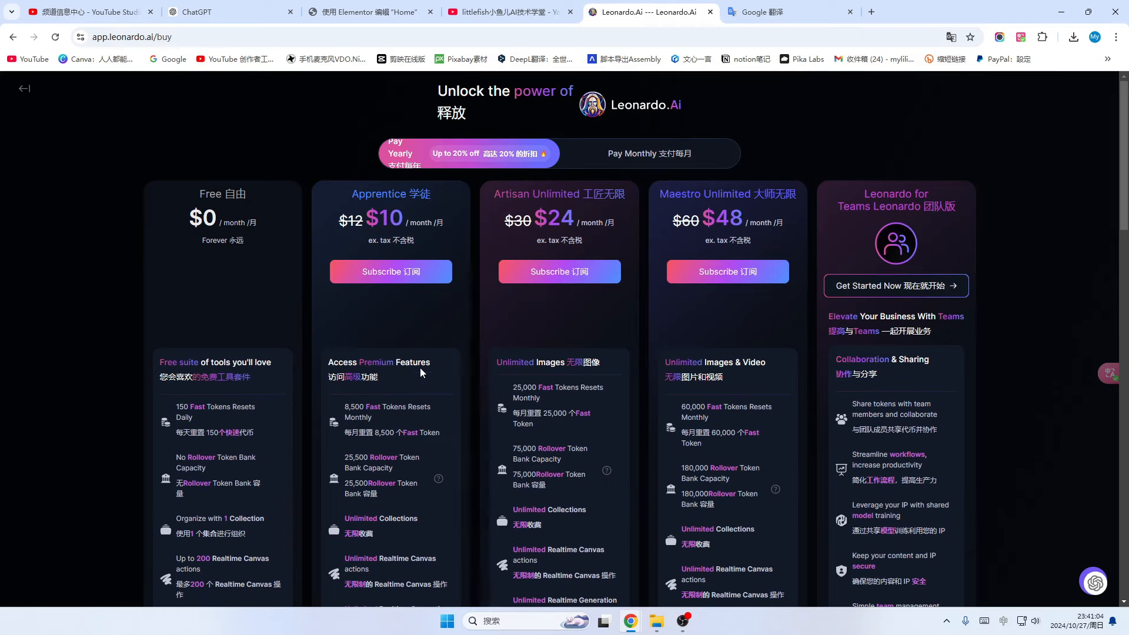
Leave the plans page for the home page and reopen Image Creation
{"action": "left_click", "coordinate": [22, 87]}
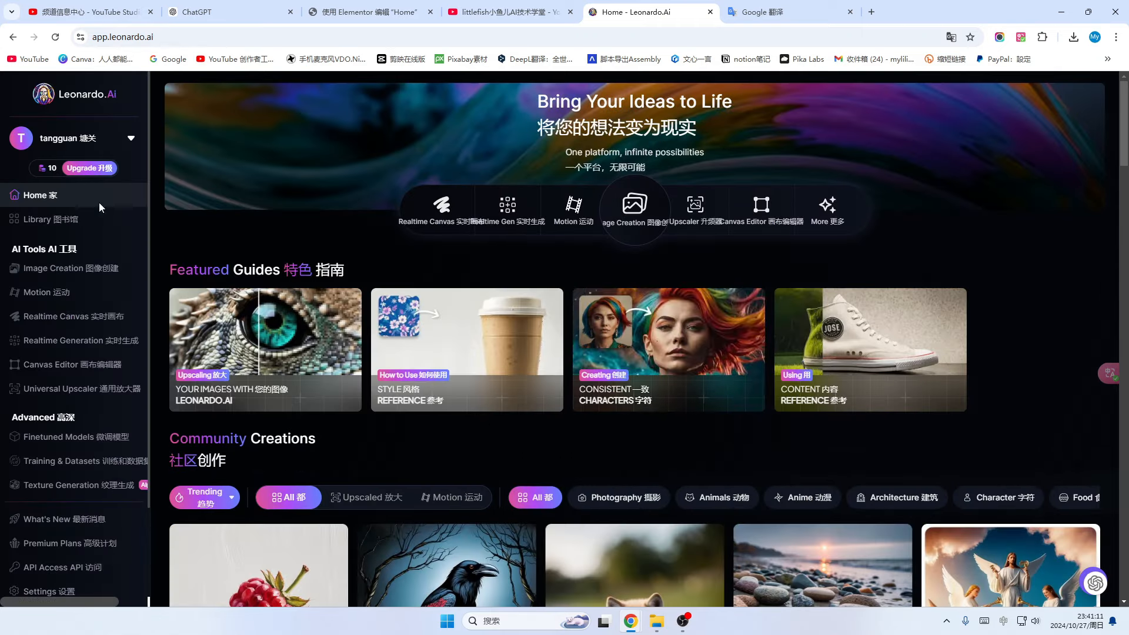
{"action": "mouse_move", "coordinate": [91, 170]}
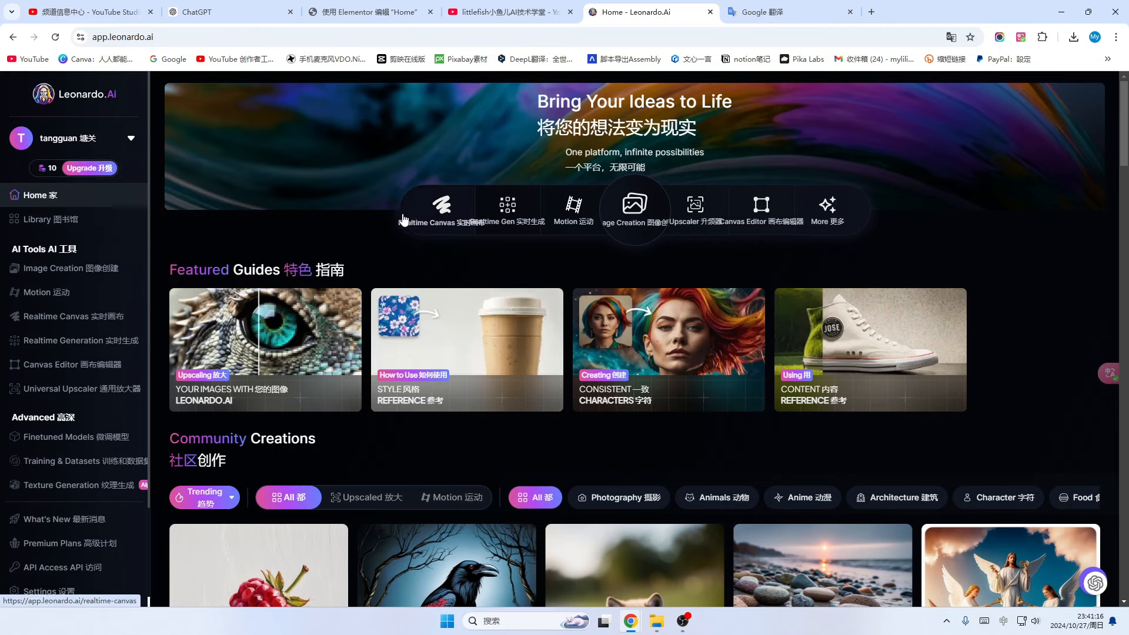
{"action": "left_click", "coordinate": [87, 267]}
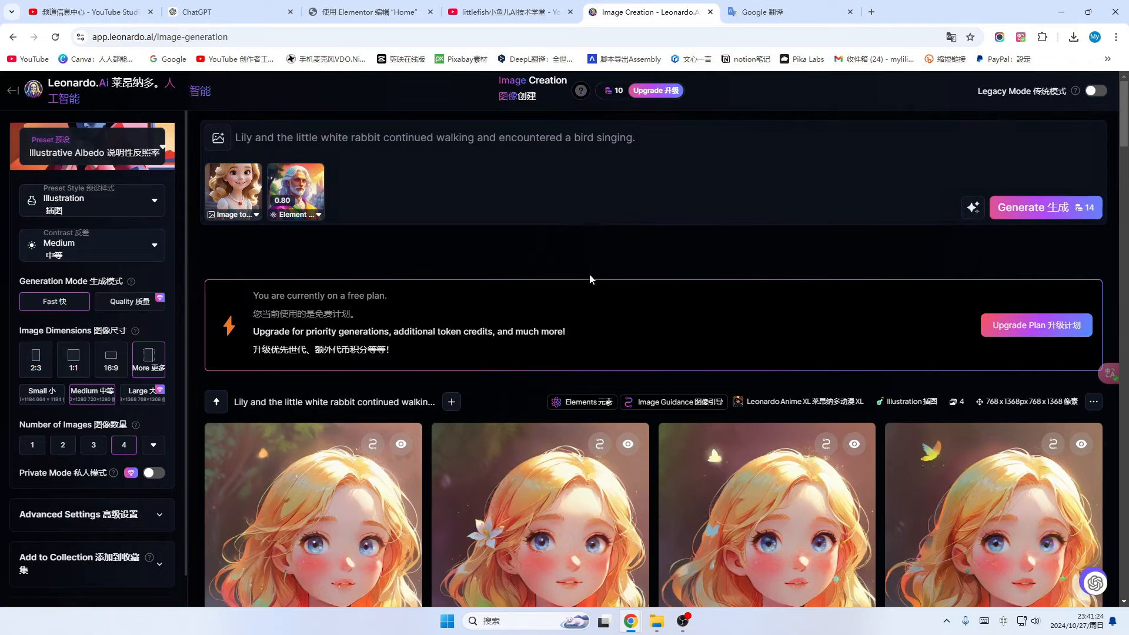
View the Motion settings for the second image of the newest girl and rabbit batch, then close them without generating
{"action": "scroll", "coordinate": [608, 259], "scroll_direction": "down", "scroll_amount": 5}
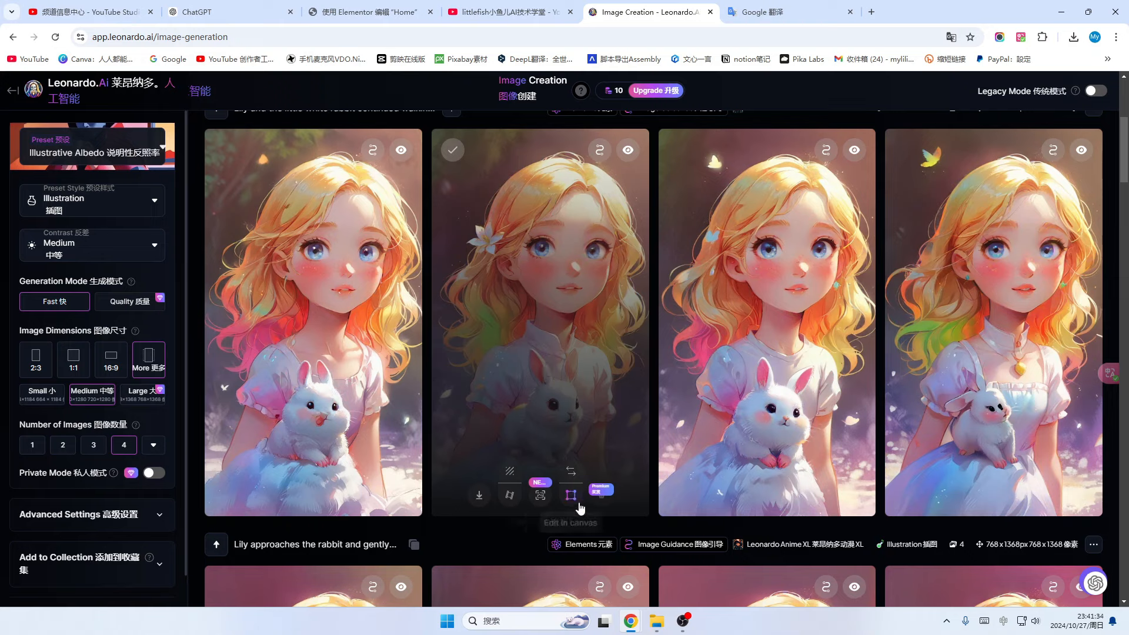
{"action": "left_click", "coordinate": [510, 500]}
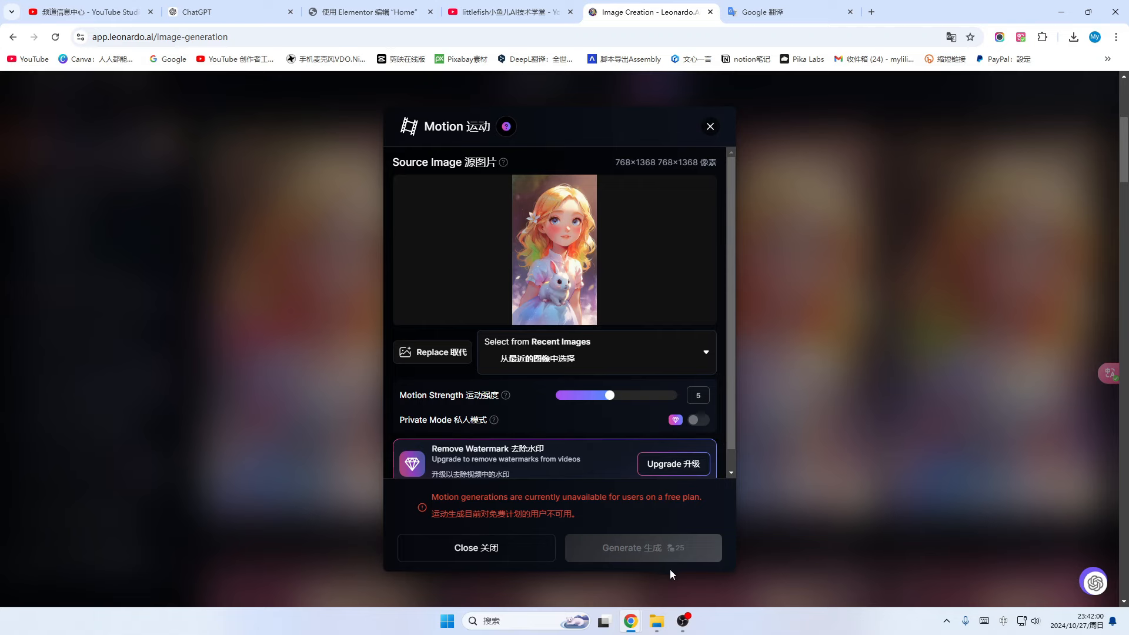
{"action": "left_click", "coordinate": [710, 127]}
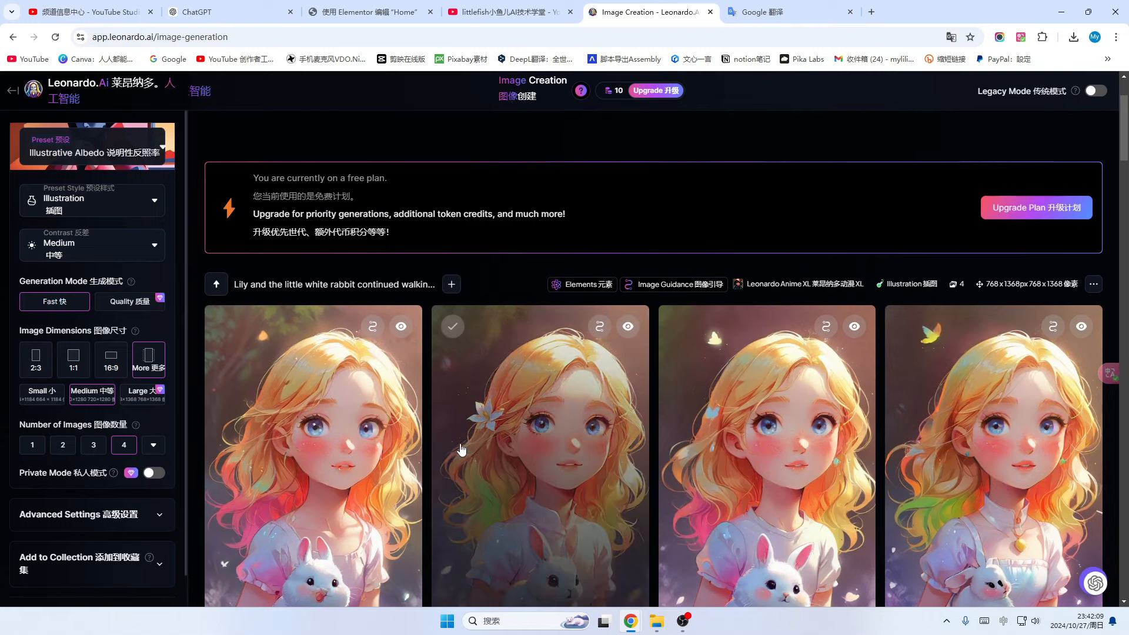
Return to the home page and browse the trending community creations filtered to Motion across all categories
{"action": "left_click", "coordinate": [9, 91]}
{"action": "scroll", "coordinate": [520, 392], "scroll_direction": "down", "scroll_amount": 2}
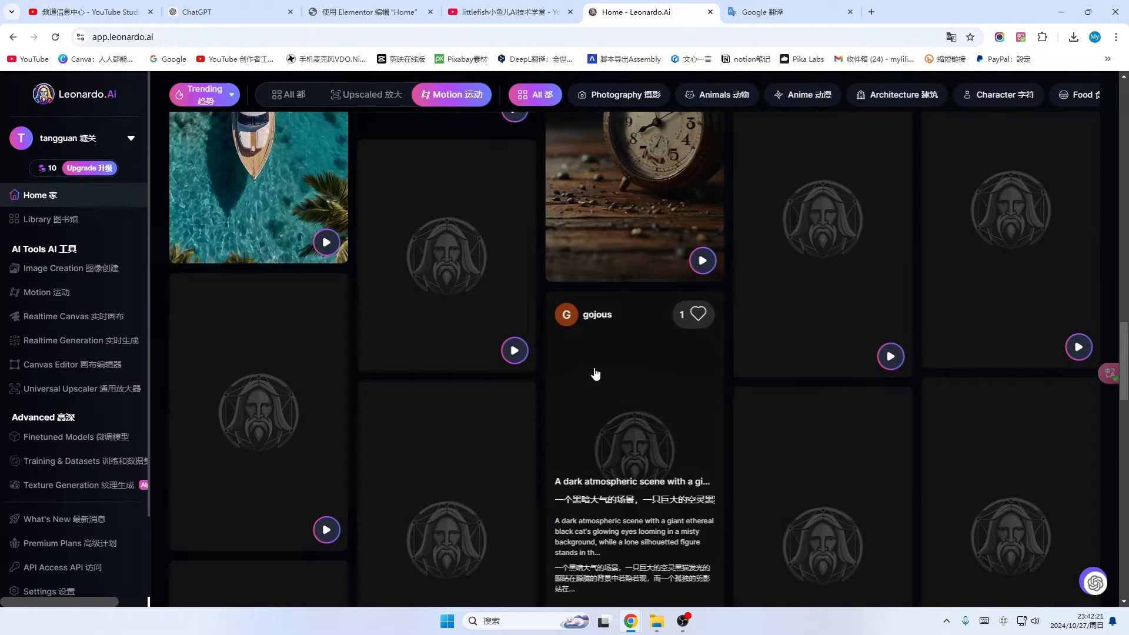
{"action": "scroll", "coordinate": [655, 417], "scroll_direction": "down", "scroll_amount": 5}
{"action": "scroll", "coordinate": [657, 424], "scroll_direction": "down", "scroll_amount": 5}
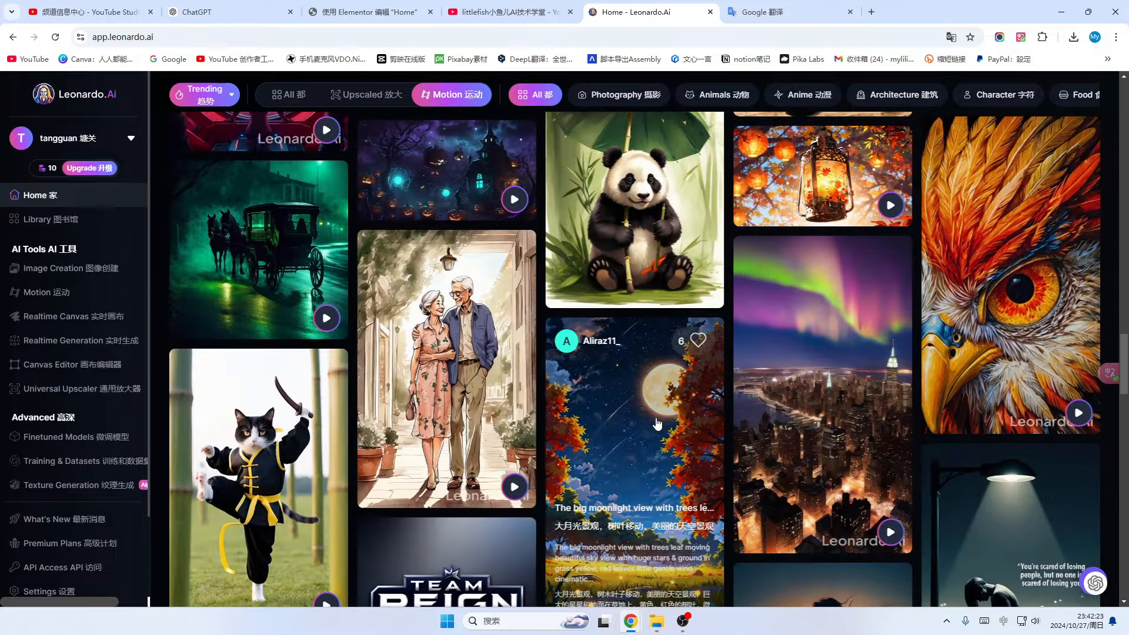
{"action": "scroll", "coordinate": [658, 424], "scroll_direction": "down", "scroll_amount": 1}
{"action": "scroll", "coordinate": [486, 353], "scroll_direction": "down", "scroll_amount": 2}
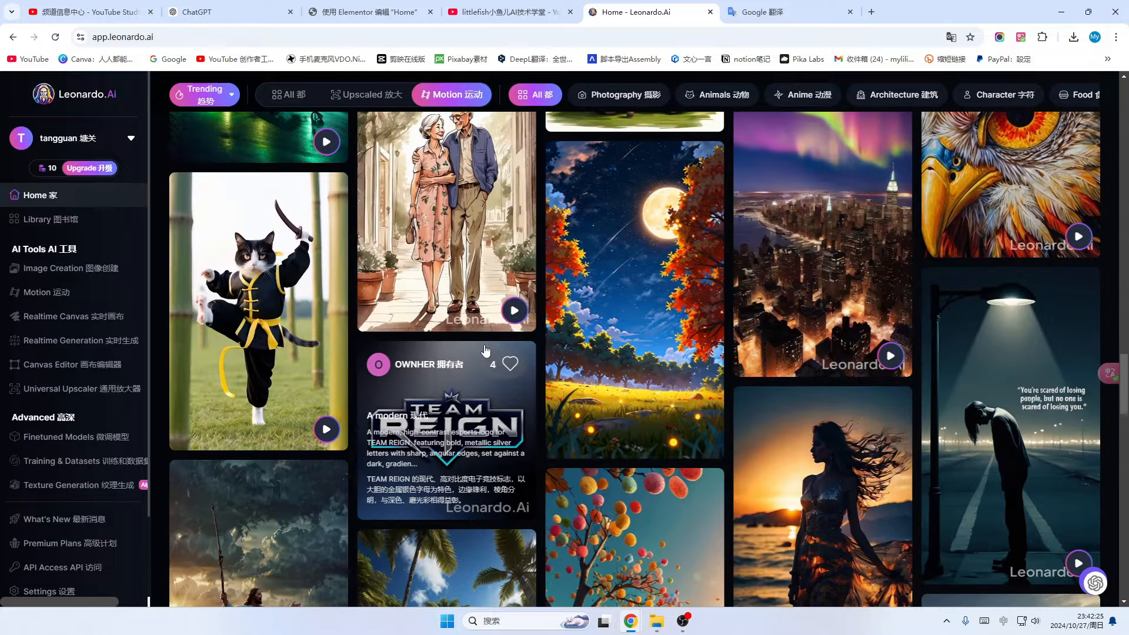
{"action": "scroll", "coordinate": [486, 351], "scroll_direction": "up", "scroll_amount": 1}
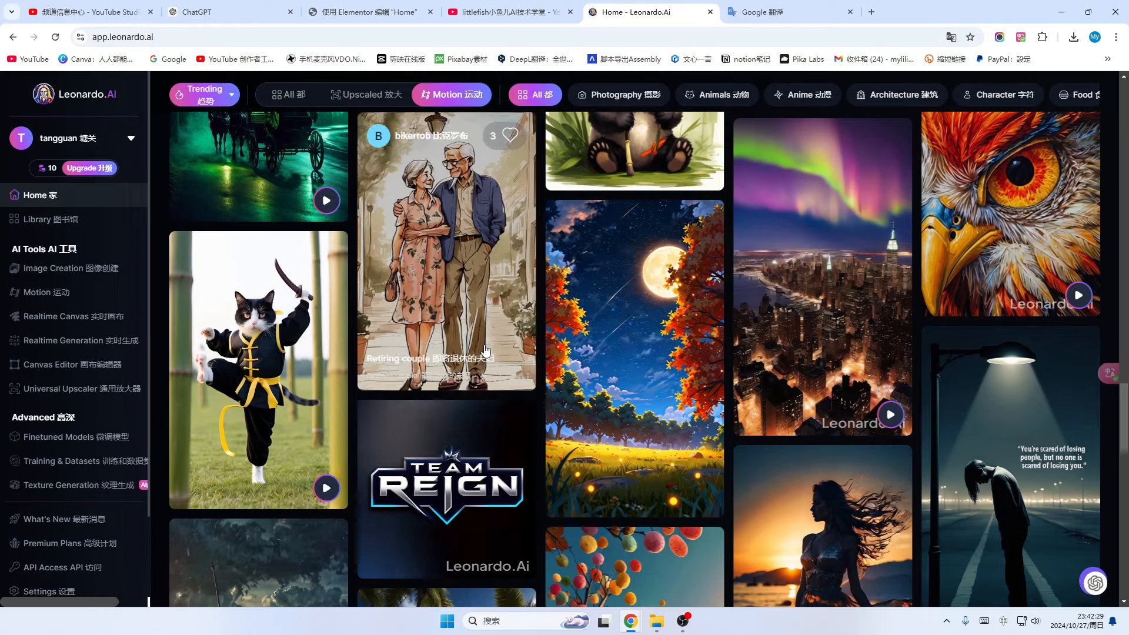
{"action": "scroll", "coordinate": [771, 413], "scroll_direction": "down", "scroll_amount": 3}
{"action": "scroll", "coordinate": [771, 413], "scroll_direction": "down", "scroll_amount": 2}
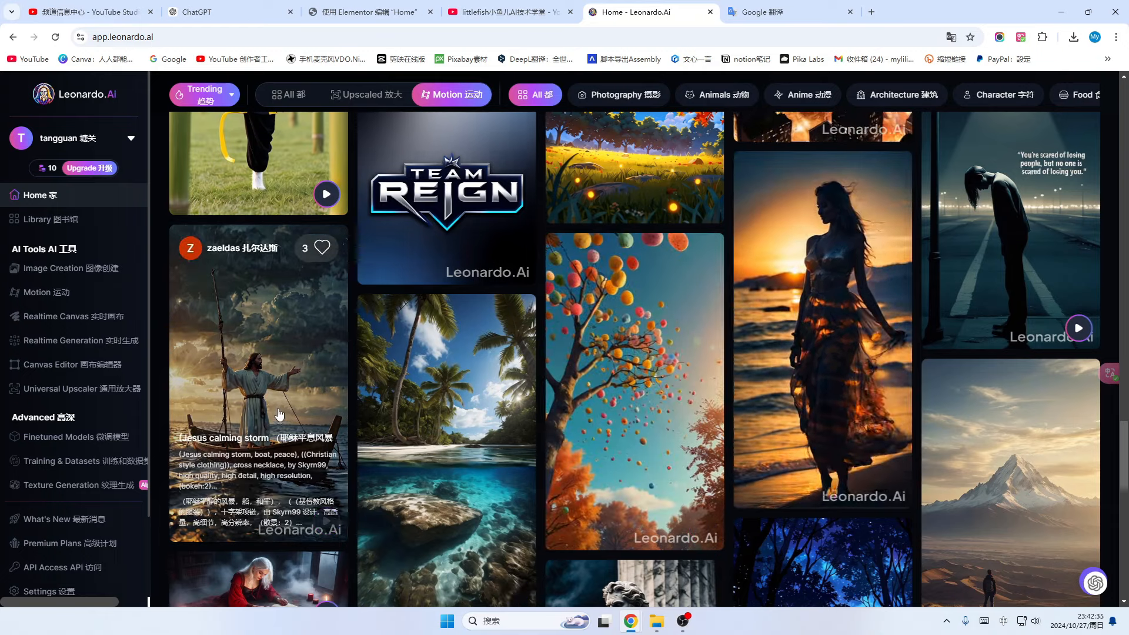
{"action": "scroll", "coordinate": [278, 418], "scroll_direction": "down", "scroll_amount": 3}
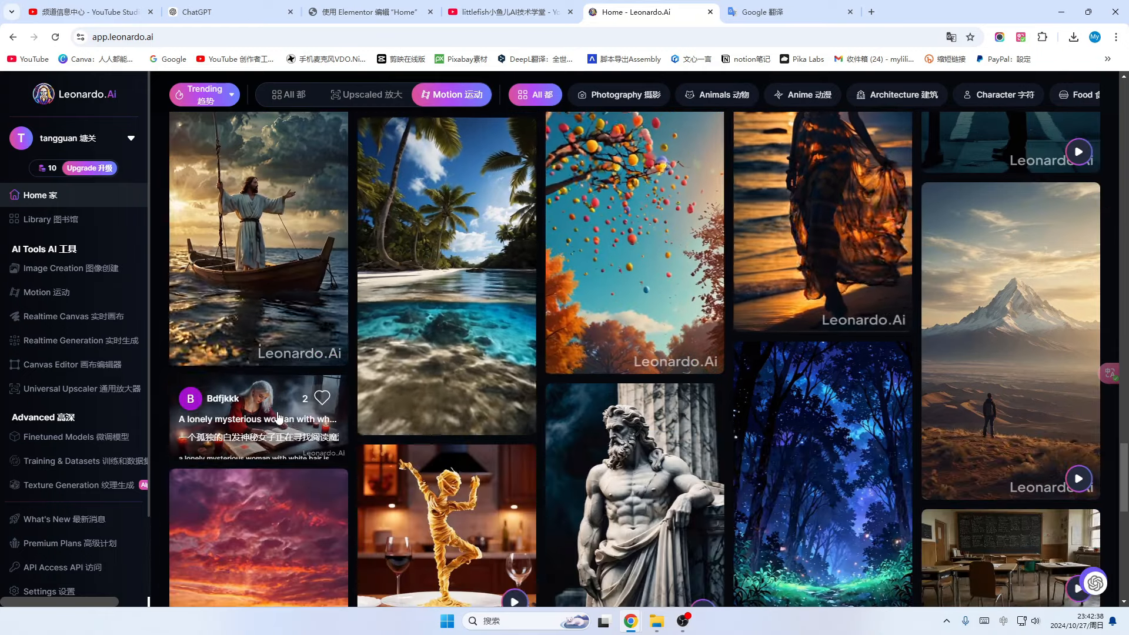
{"action": "scroll", "coordinate": [279, 418], "scroll_direction": "down", "scroll_amount": 8}
{"action": "scroll", "coordinate": [620, 440], "scroll_direction": "down", "scroll_amount": 2}
{"action": "scroll", "coordinate": [620, 440], "scroll_direction": "down", "scroll_amount": 1}
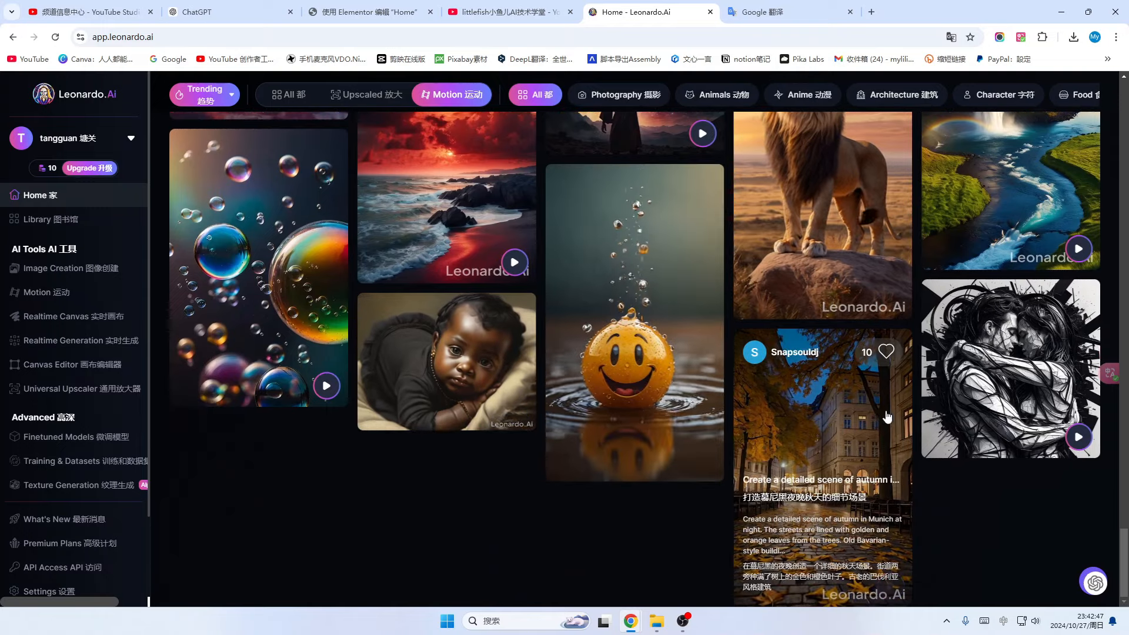
{"action": "scroll", "coordinate": [509, 412], "scroll_direction": "down", "scroll_amount": 10}
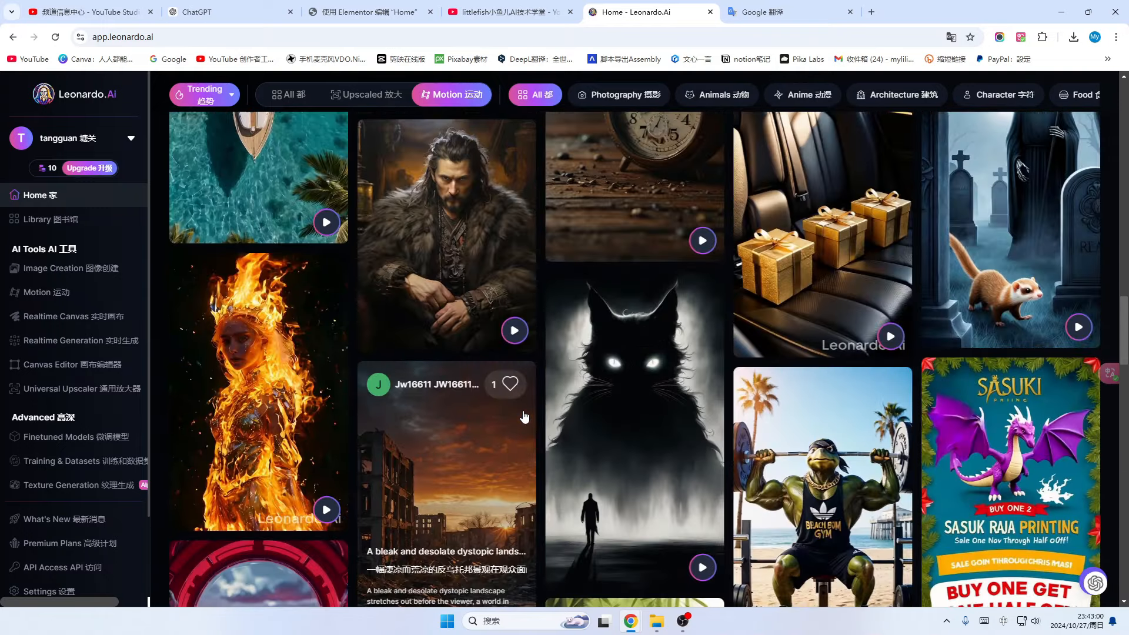
{"action": "scroll", "coordinate": [525, 417], "scroll_direction": "up", "scroll_amount": 5}
{"action": "scroll", "coordinate": [525, 417], "scroll_direction": "up", "scroll_amount": 5}
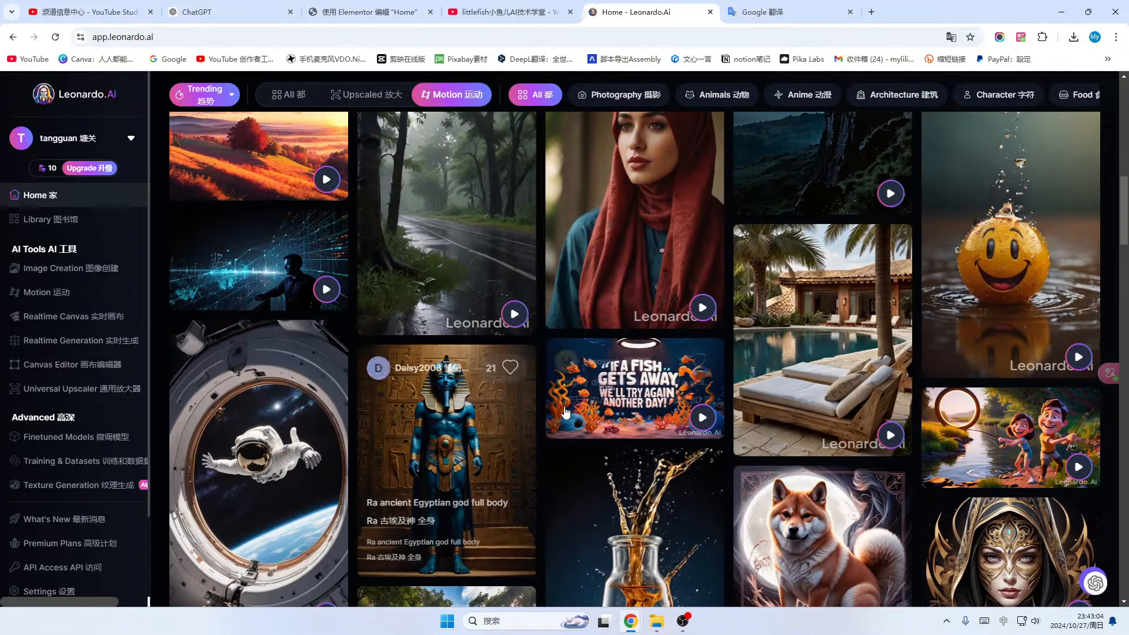
{"action": "scroll", "coordinate": [891, 482], "scroll_direction": "down", "scroll_amount": 3}
{"action": "scroll", "coordinate": [891, 483], "scroll_direction": "down", "scroll_amount": 10}
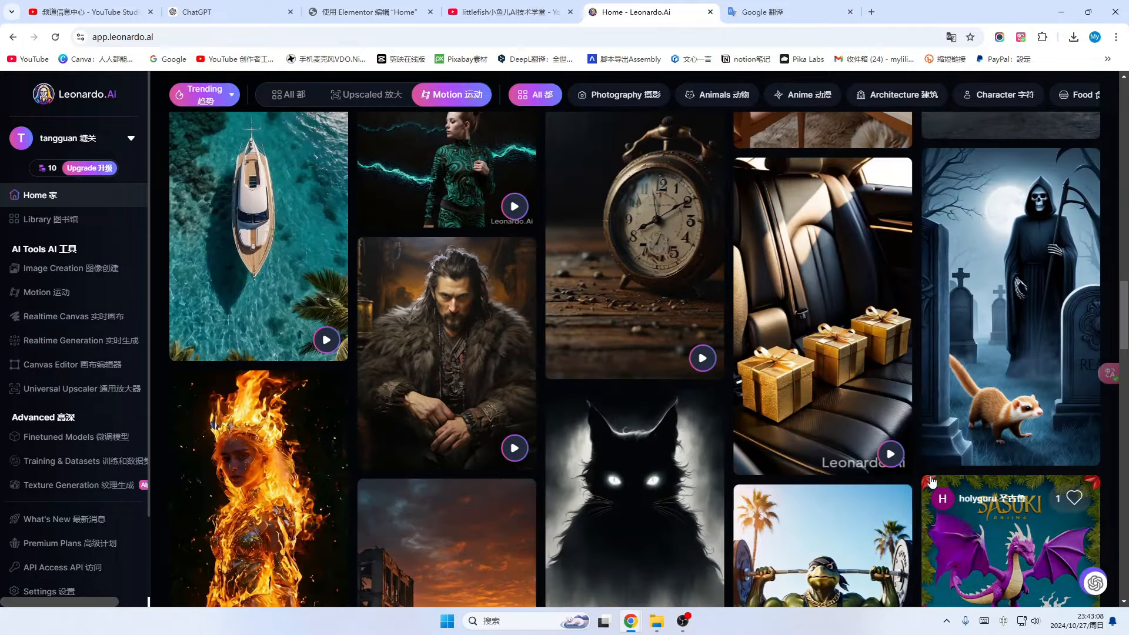
{"action": "scroll", "coordinate": [932, 482], "scroll_direction": "down", "scroll_amount": 5}
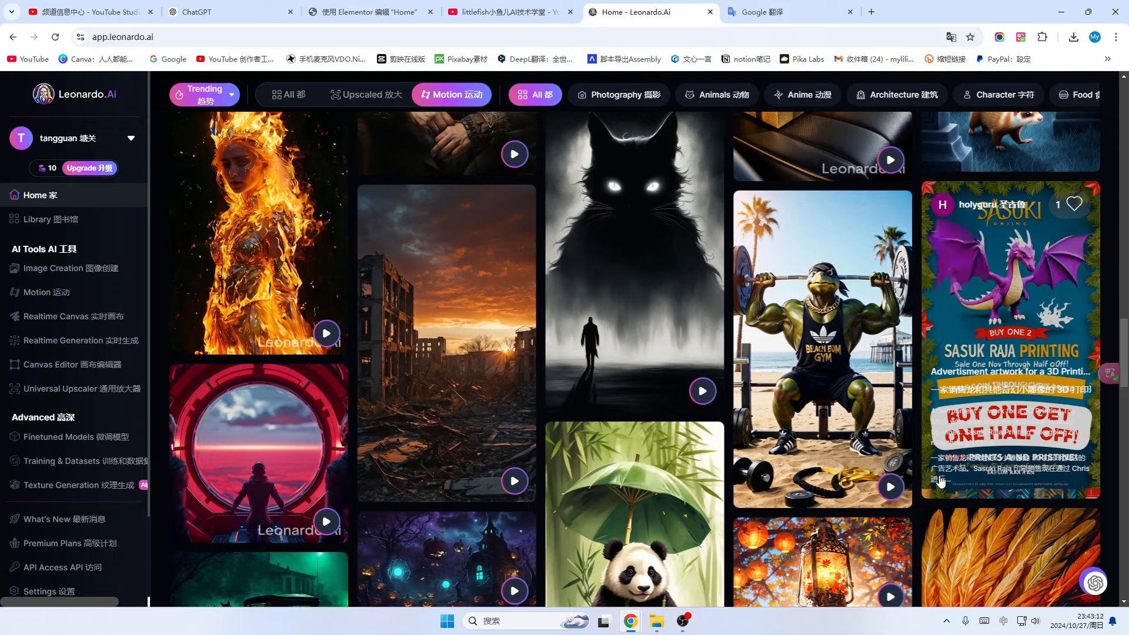
Switch to the littlefish小鱼儿AI技术学堂 YouTube channel page and look over its latest videos
{"action": "left_click", "coordinate": [517, 6]}
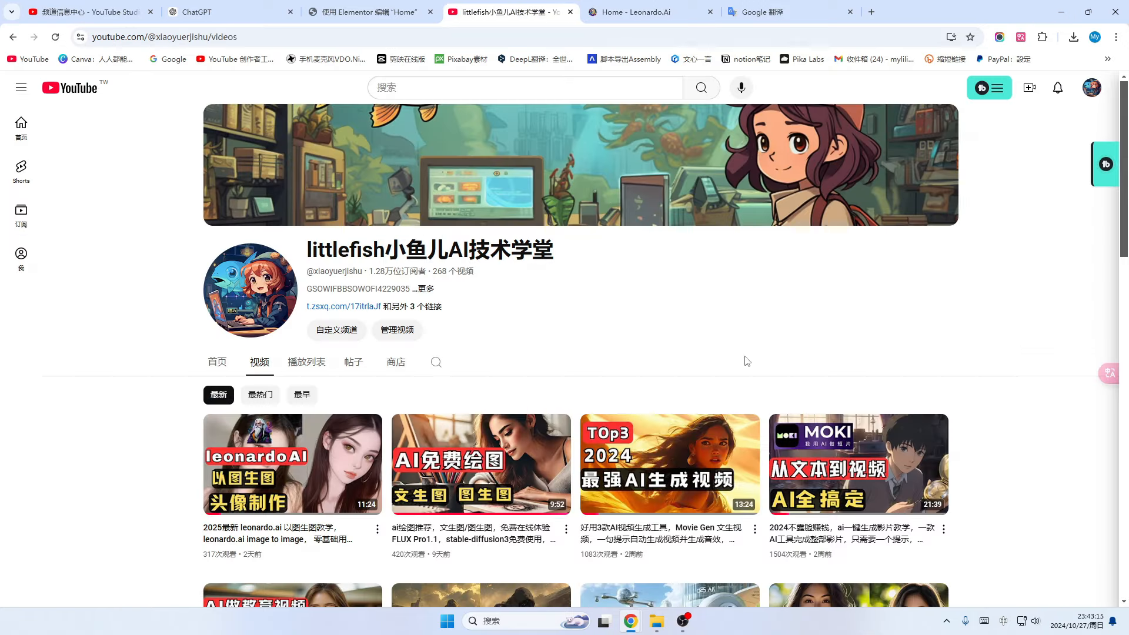
{"action": "mouse_move", "coordinate": [1121, 379]}
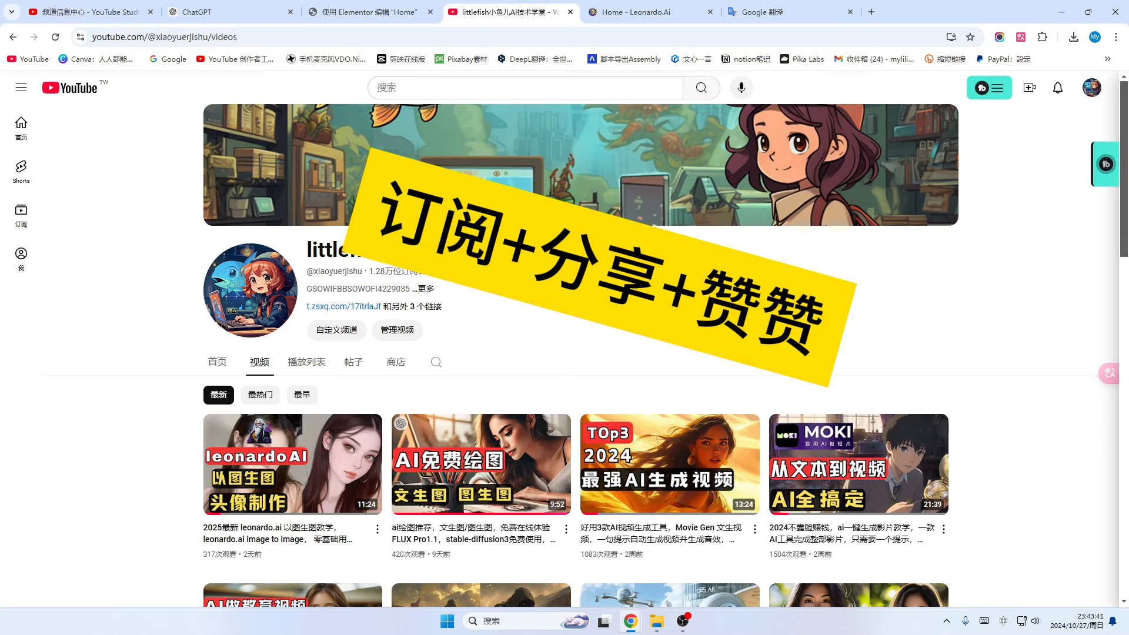
{"action": "scroll", "coordinate": [873, 350], "scroll_direction": "down", "scroll_amount": 1}
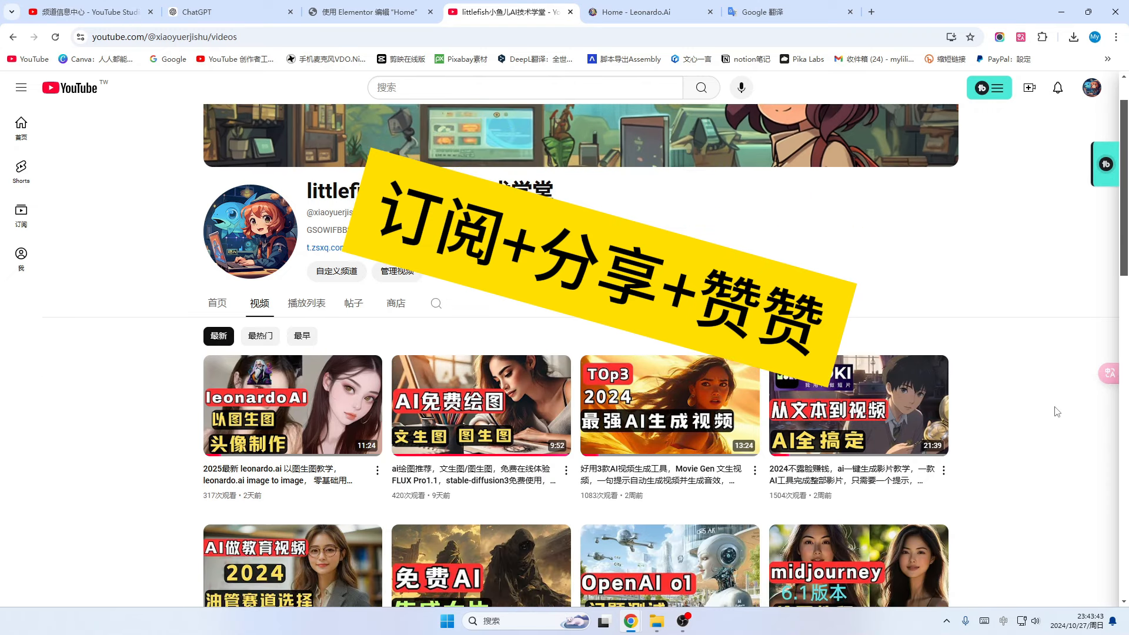